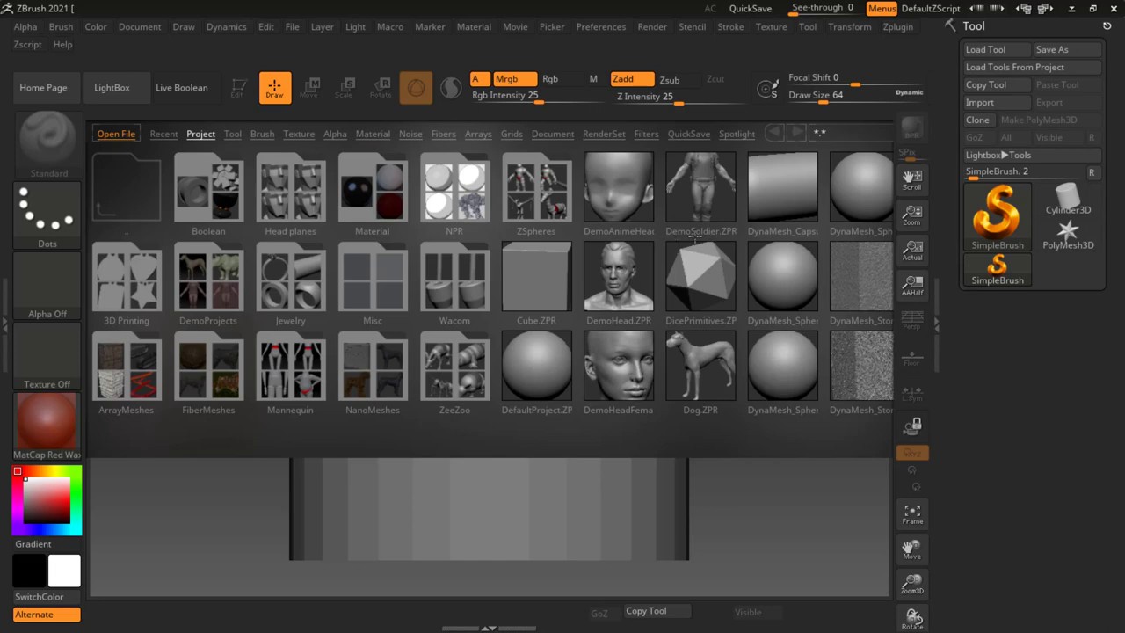
Step: Load the DemoSoldier.ZPR project from LightBox's Project tab
left_click(698, 179)
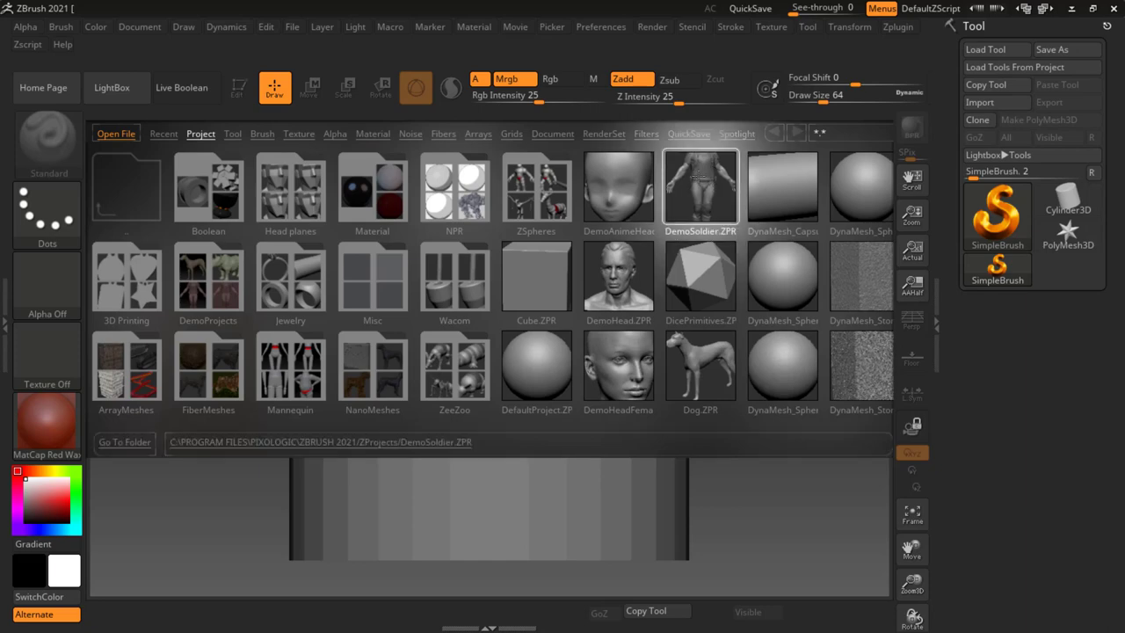
double_click(699, 180)
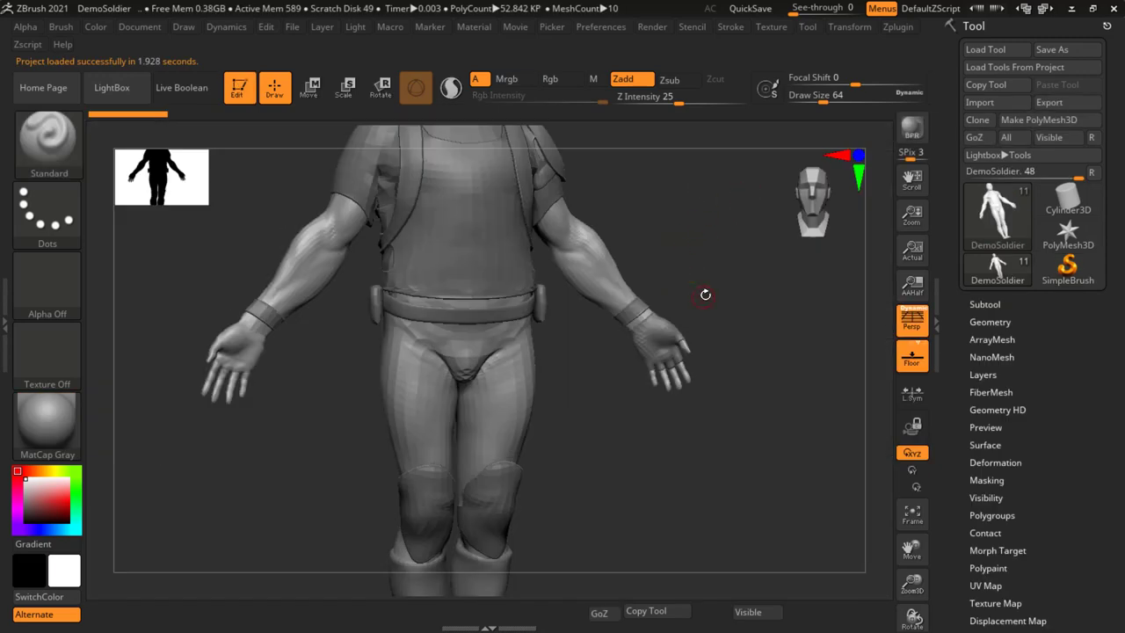
Step: Frame the whole goggled soldier, head to boots, in the canvas
key("ctrl")
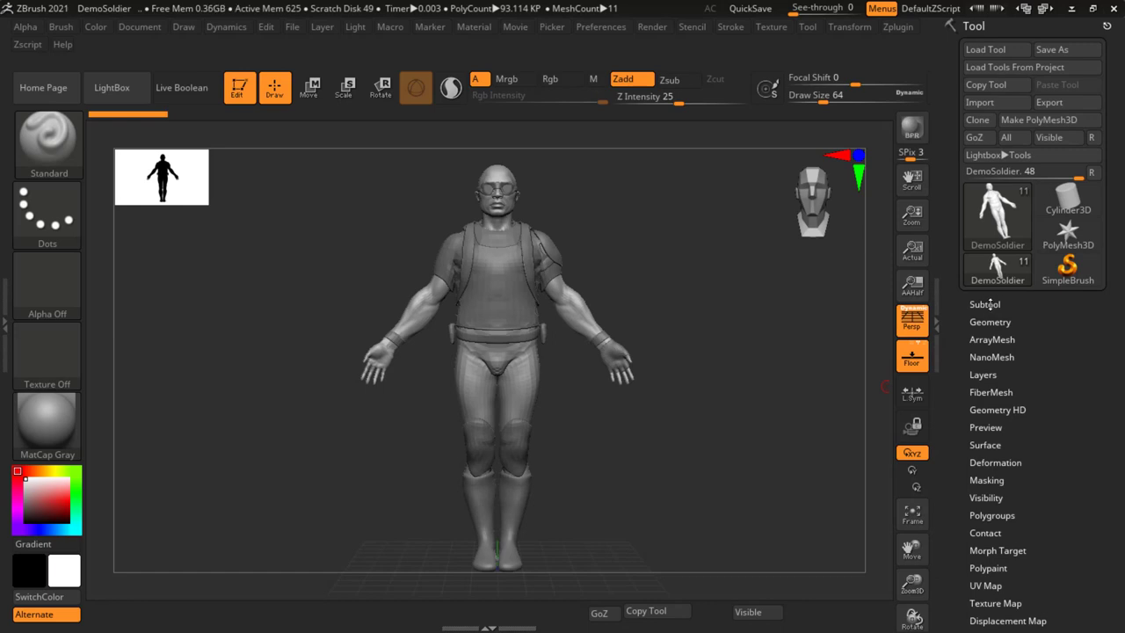
Step: Expand the Tool palette's Subtool list after briefly opening Geometry, ArrayMesh and NanoMesh
left_click(985, 304)
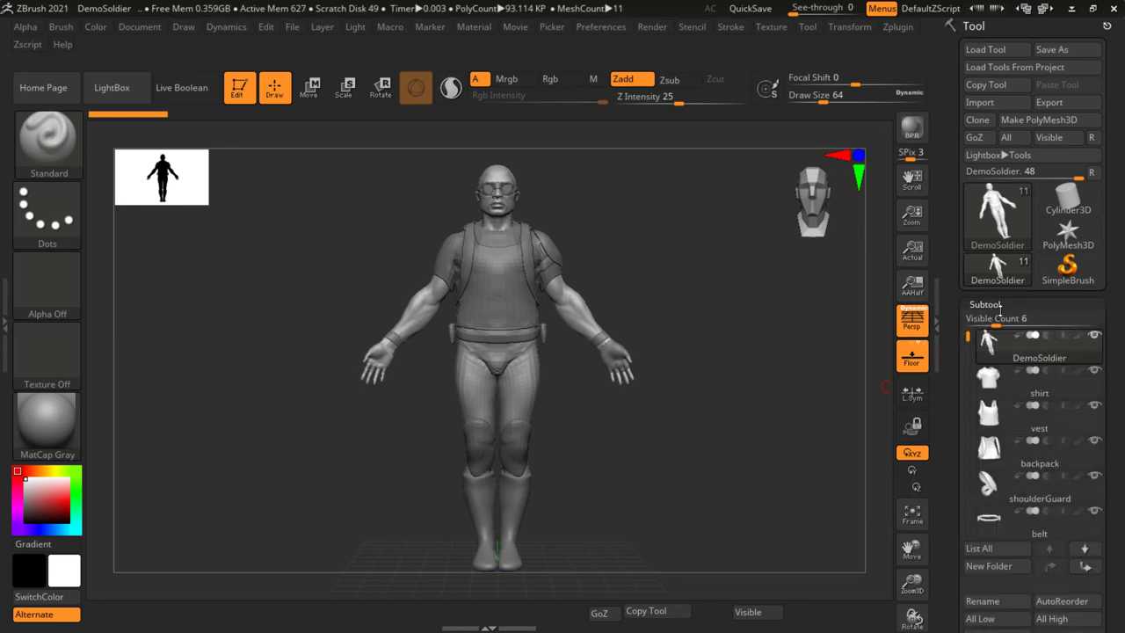
left_click(993, 304)
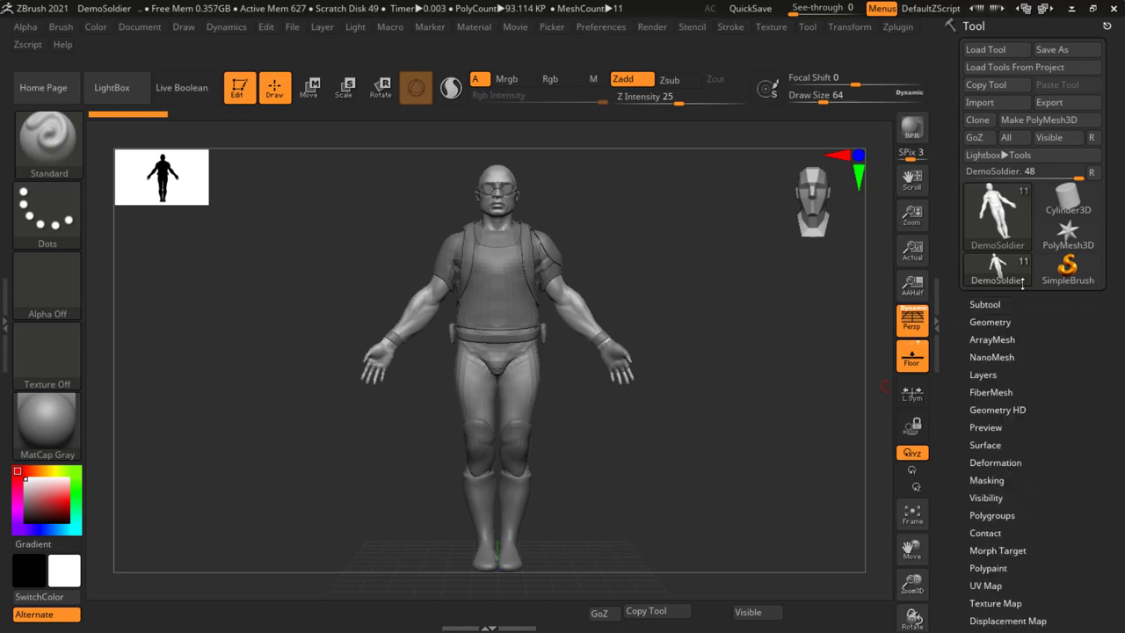
left_click(990, 321)
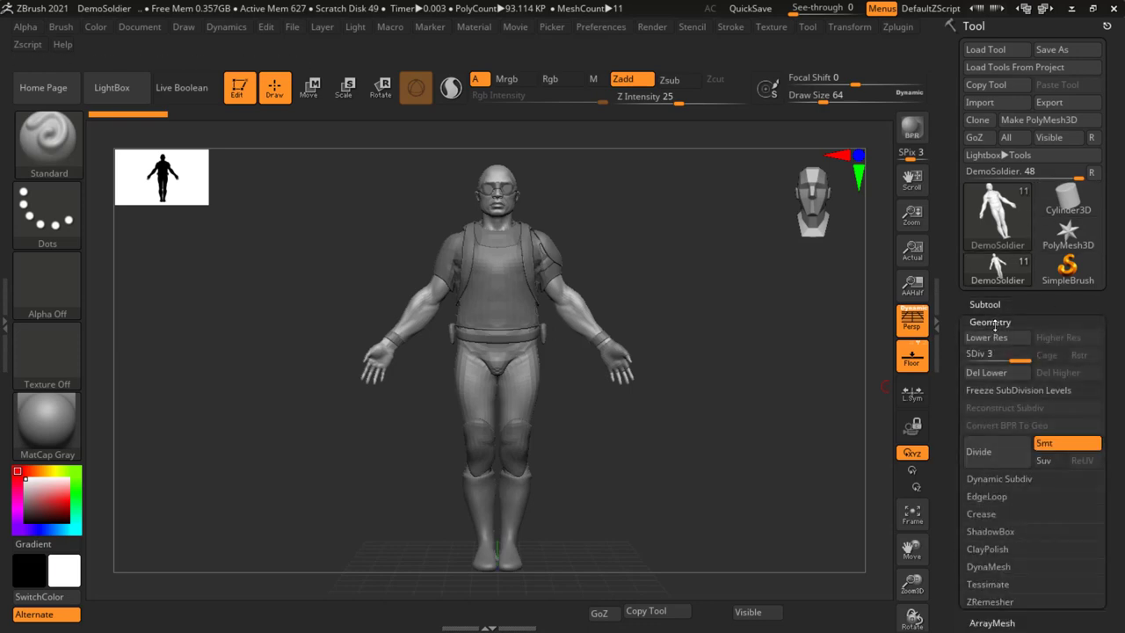
left_click(992, 323)
left_click(989, 339)
left_click(989, 340)
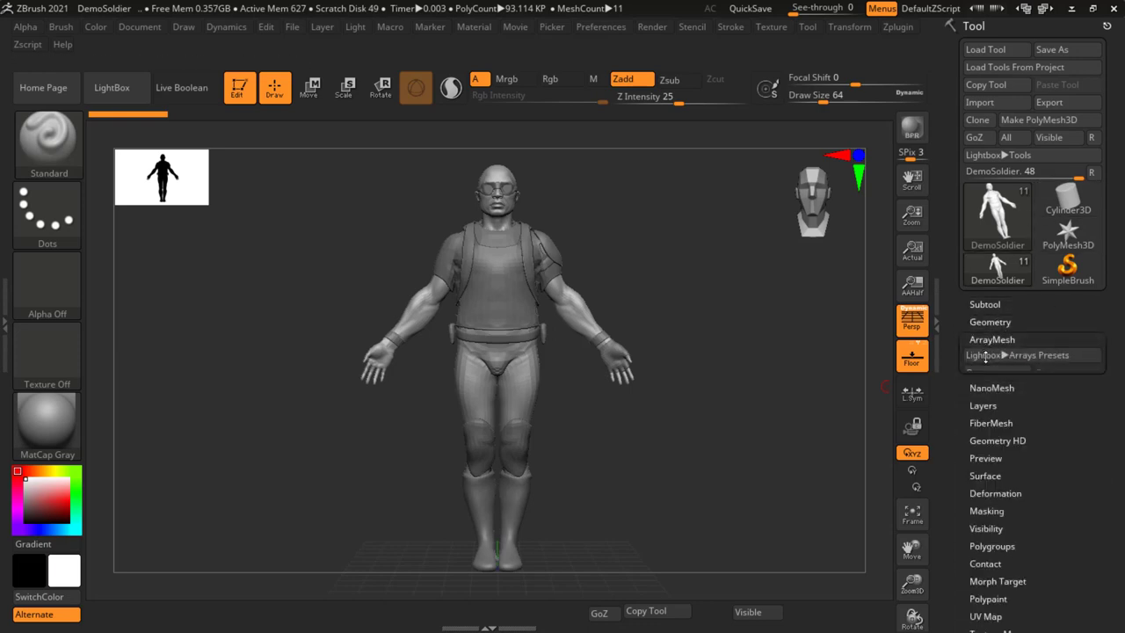
left_click(983, 358)
left_click(983, 357)
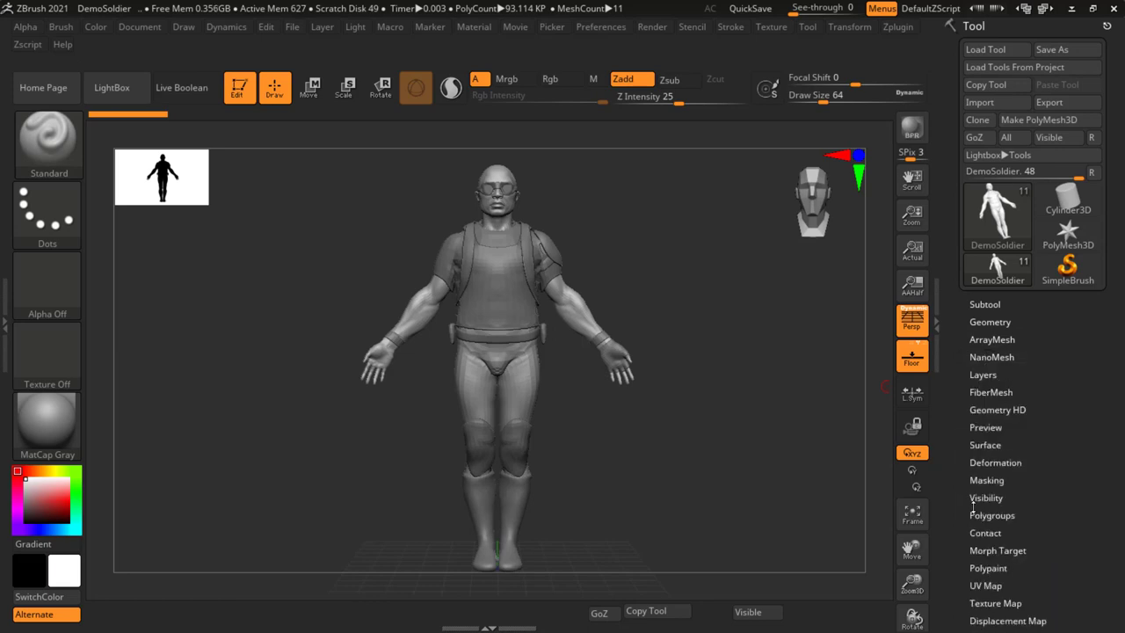
left_click(981, 303)
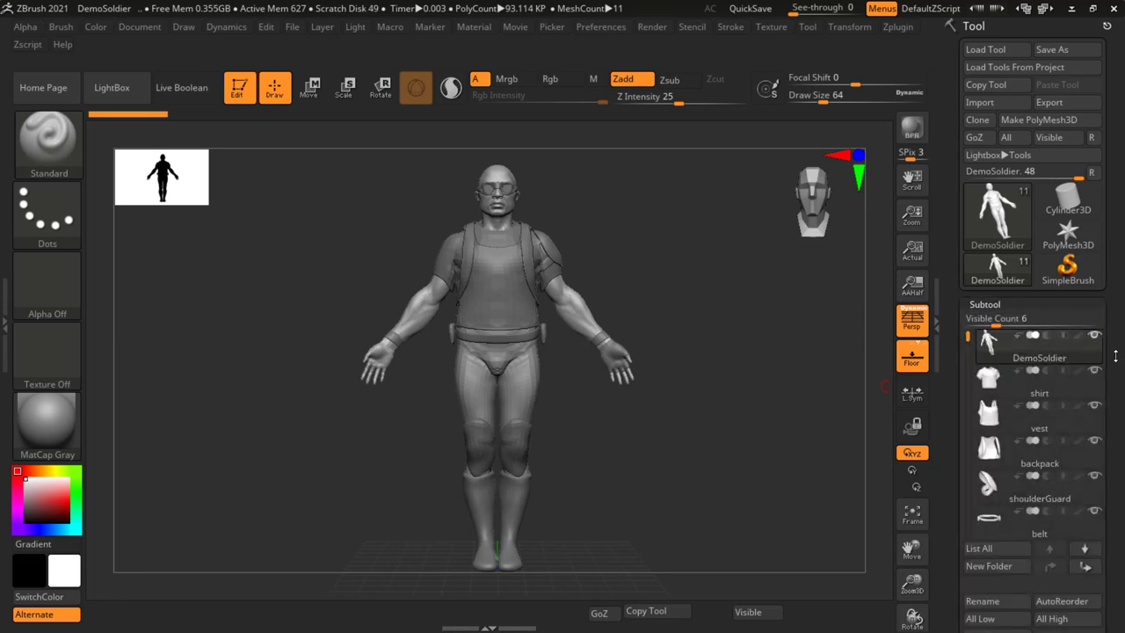
scroll(1116, 355, "down", 3)
scroll(1116, 360, "down", 3)
scroll(1118, 369, "up", 4)
scroll(1122, 381, "up", 2)
scroll(1116, 378, "down", 3)
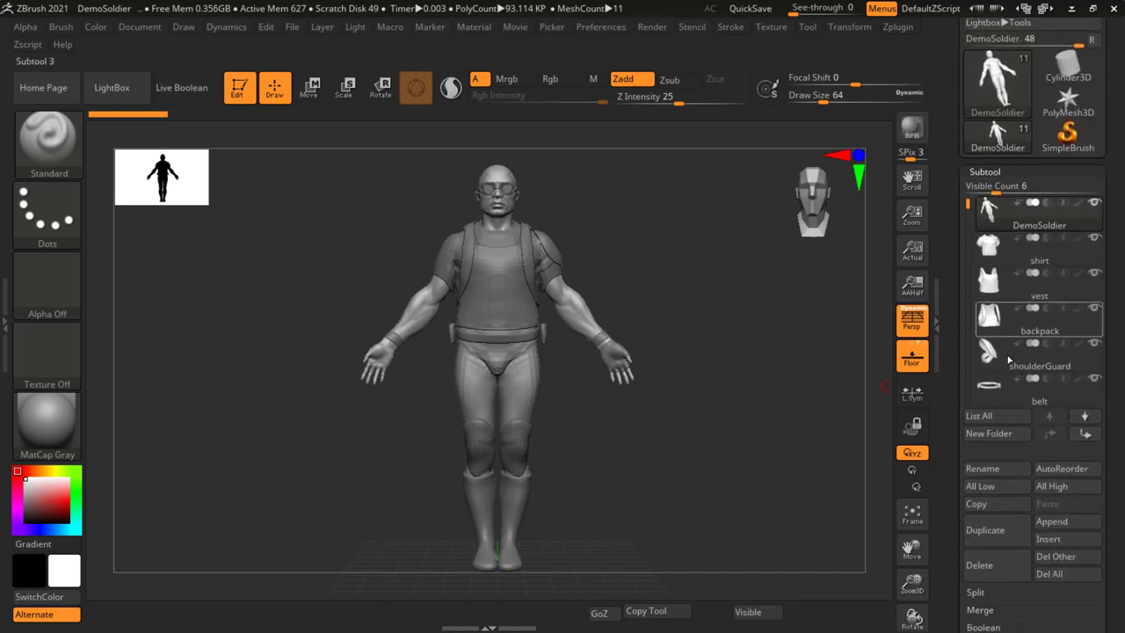
scroll(1113, 363, "down", 2)
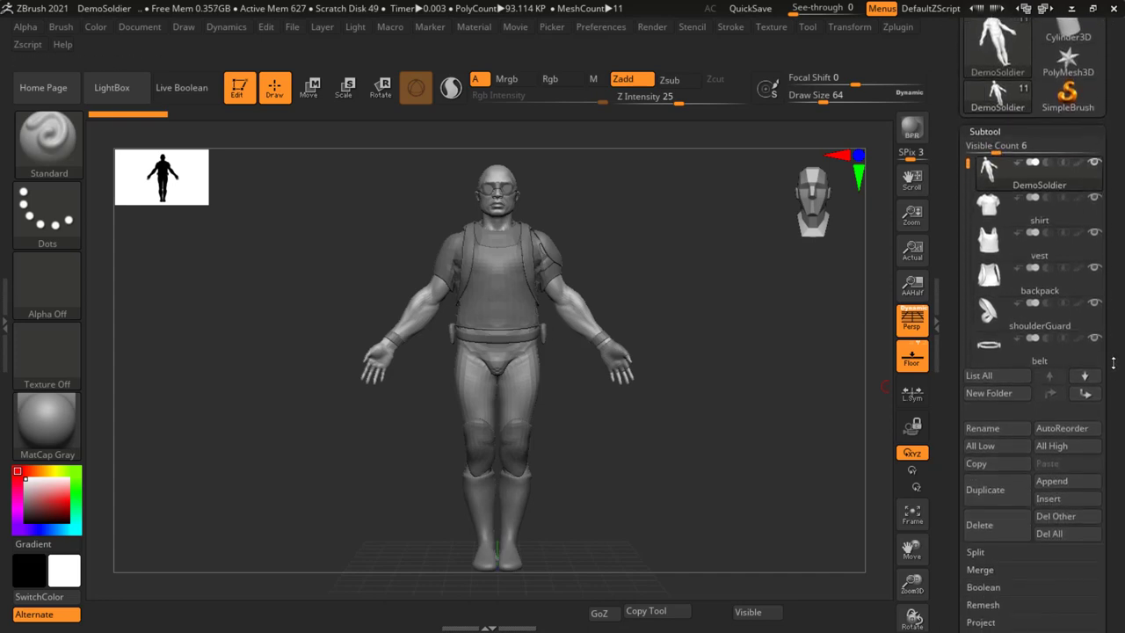
left_click(979, 132)
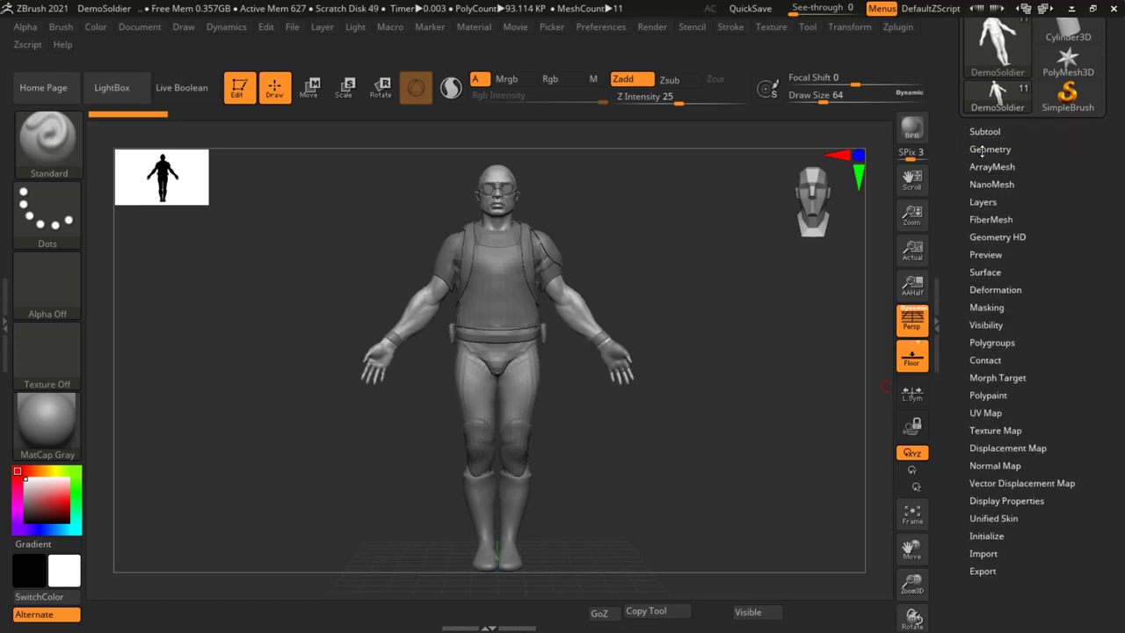
left_click(985, 132)
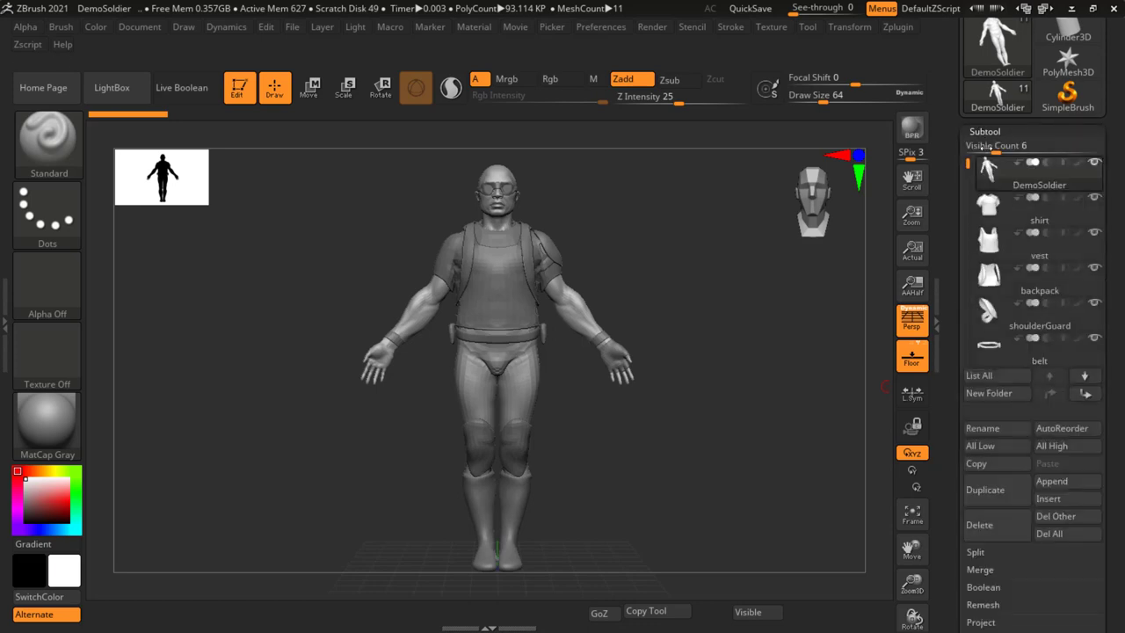
scroll(1116, 501, "down", 1)
scroll(1104, 502, "down", 2)
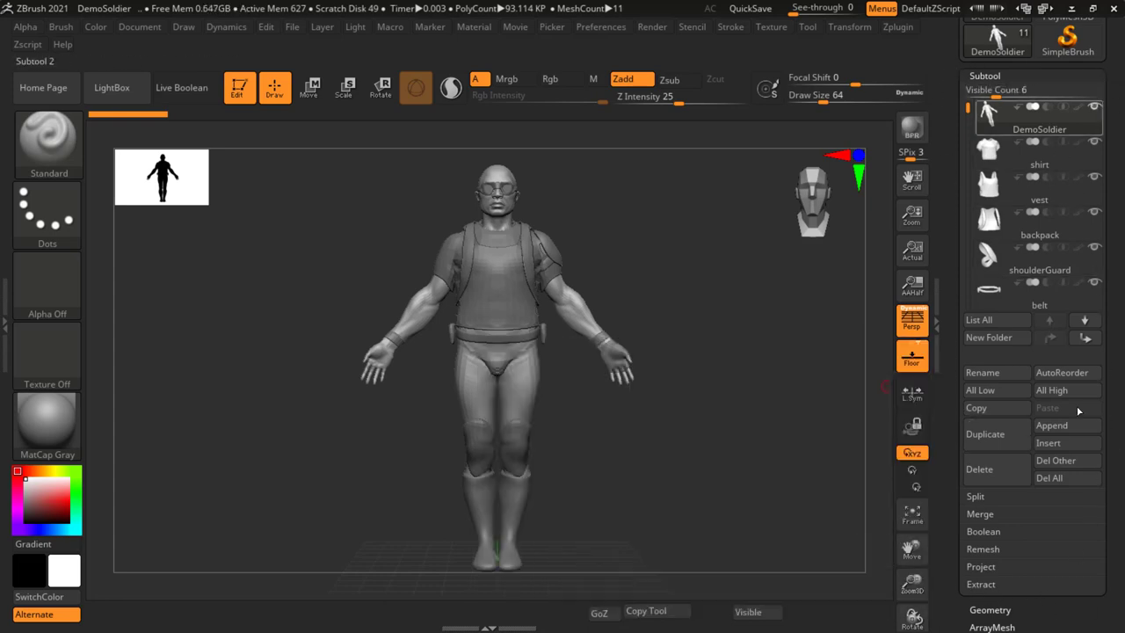
scroll(1112, 282, "up", 2)
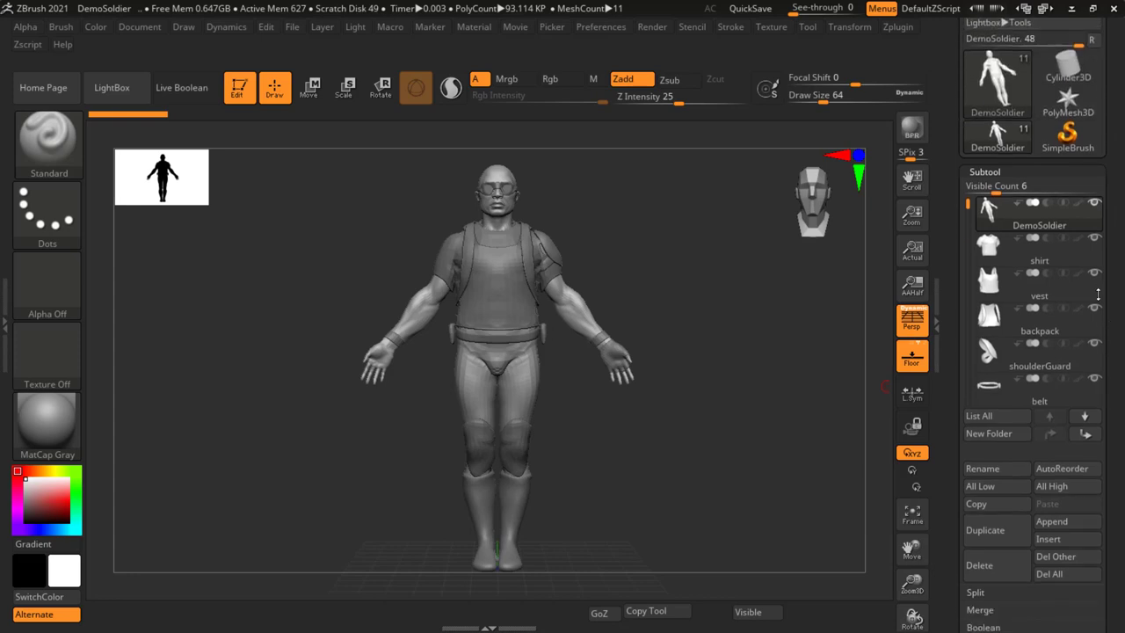
scroll(1024, 274, "down", 6)
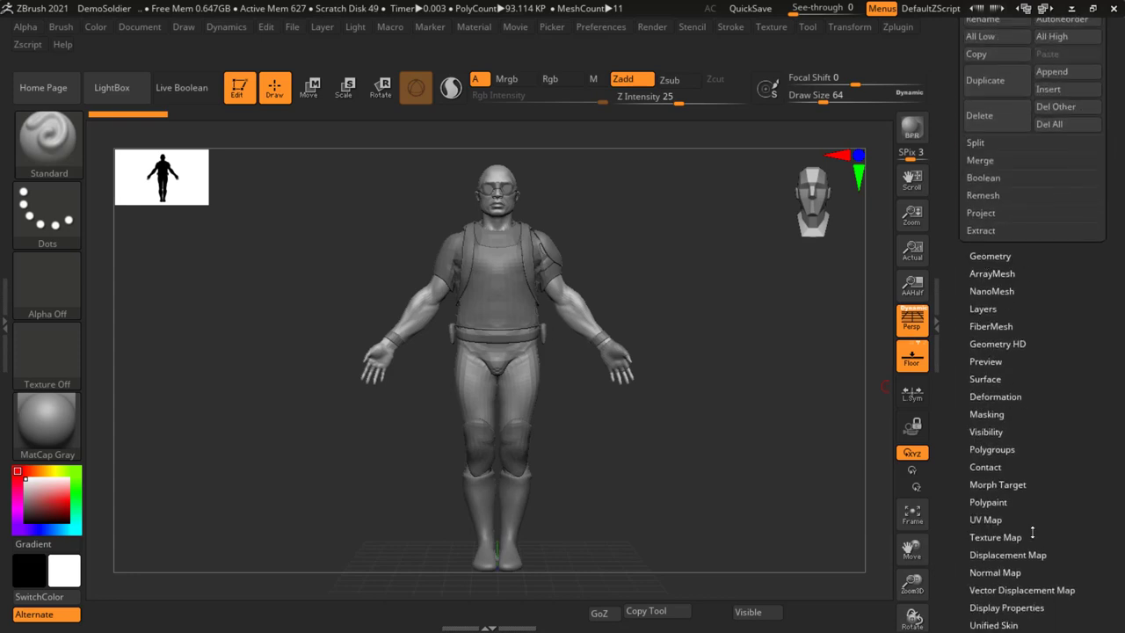
scroll(1120, 264, "up", 4)
scroll(1120, 307, "up", 3)
scroll(1120, 342, "up", 3)
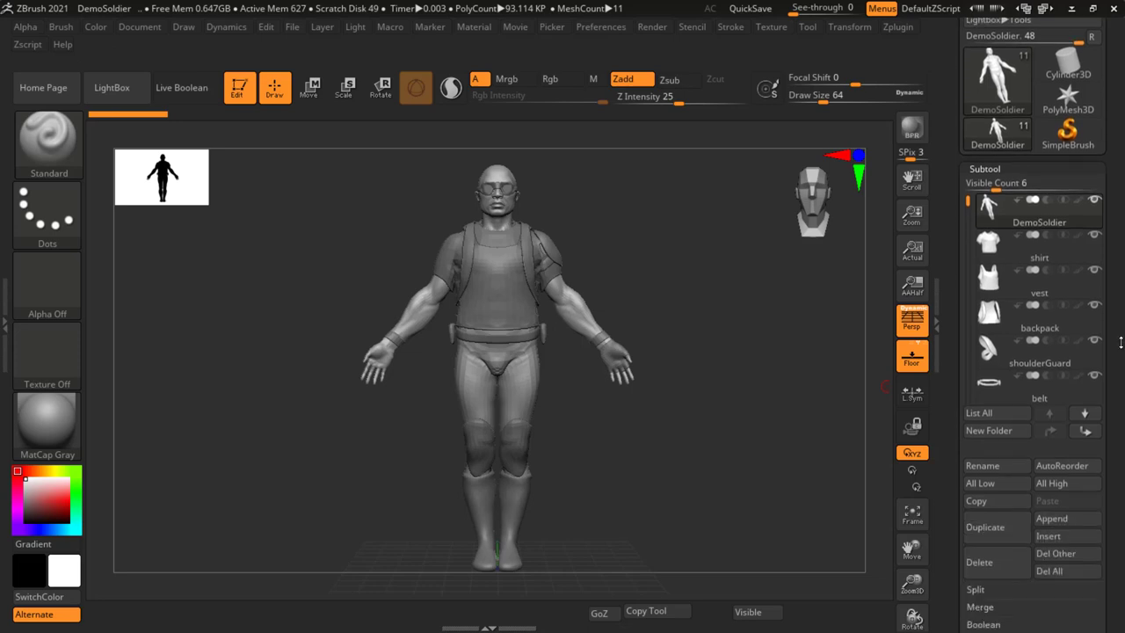
scroll(1120, 342, "down", 1)
scroll(1121, 338, "down", 1)
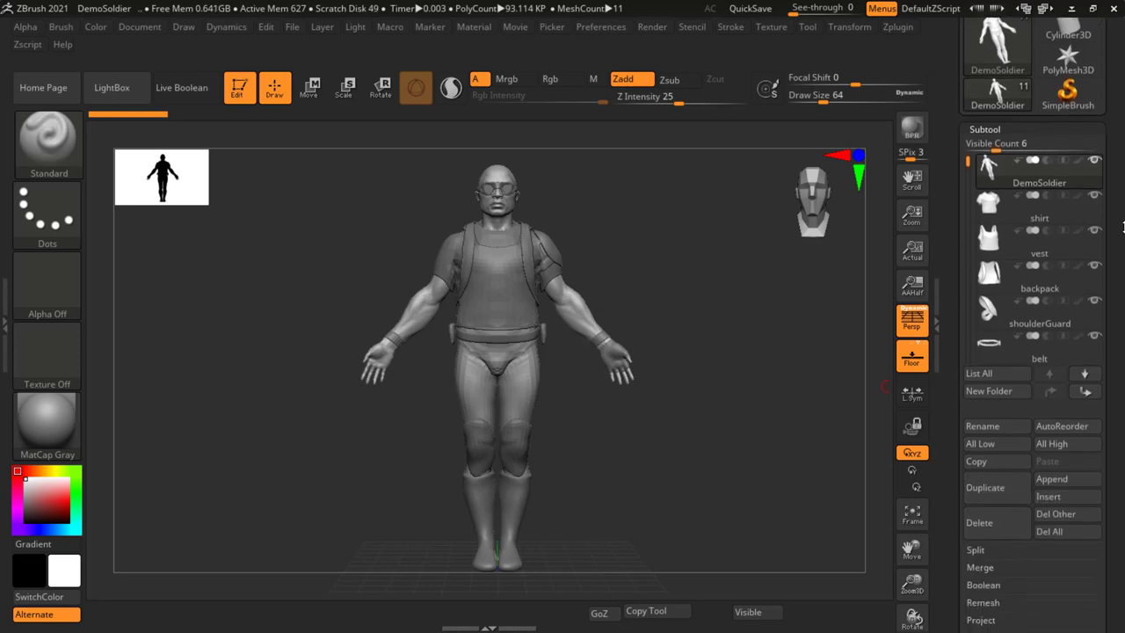
scroll(1122, 224, "down", 1)
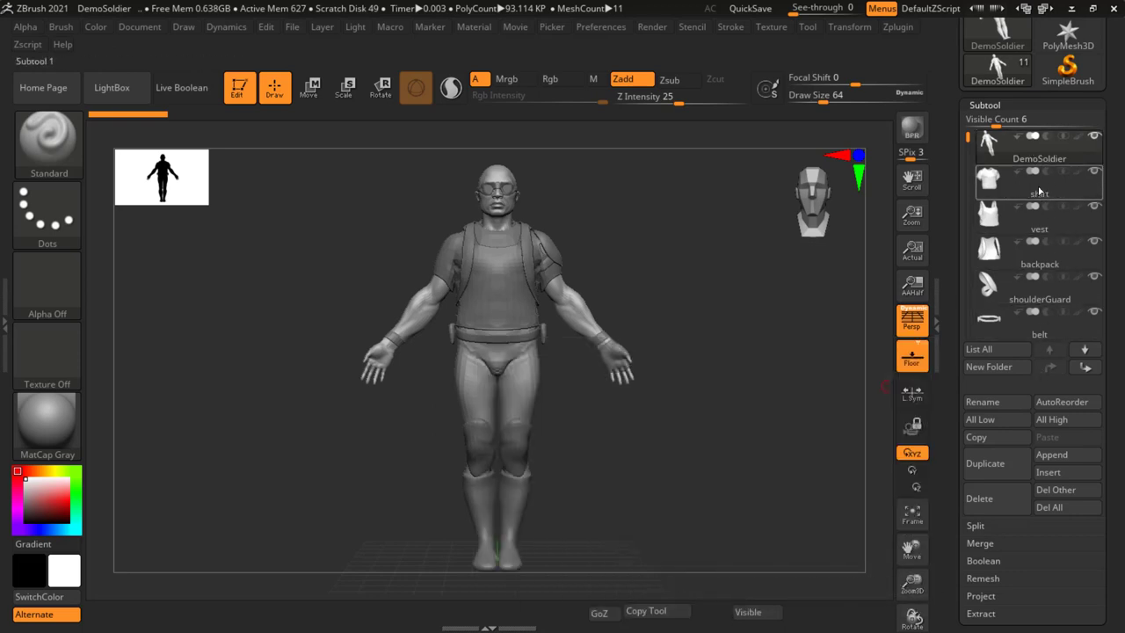
mouse_move(1040, 351)
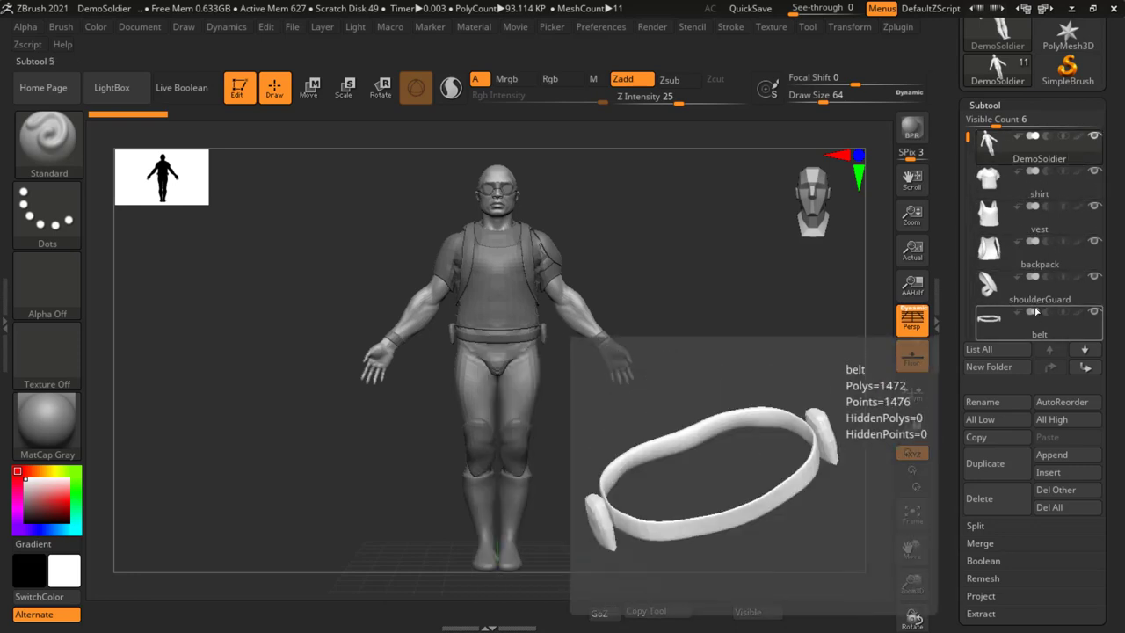
Step: Turn off the backpack subtool's visibility, dropping the model to 90.778 KP across 10 meshes
scroll(1054, 290, "down", 2)
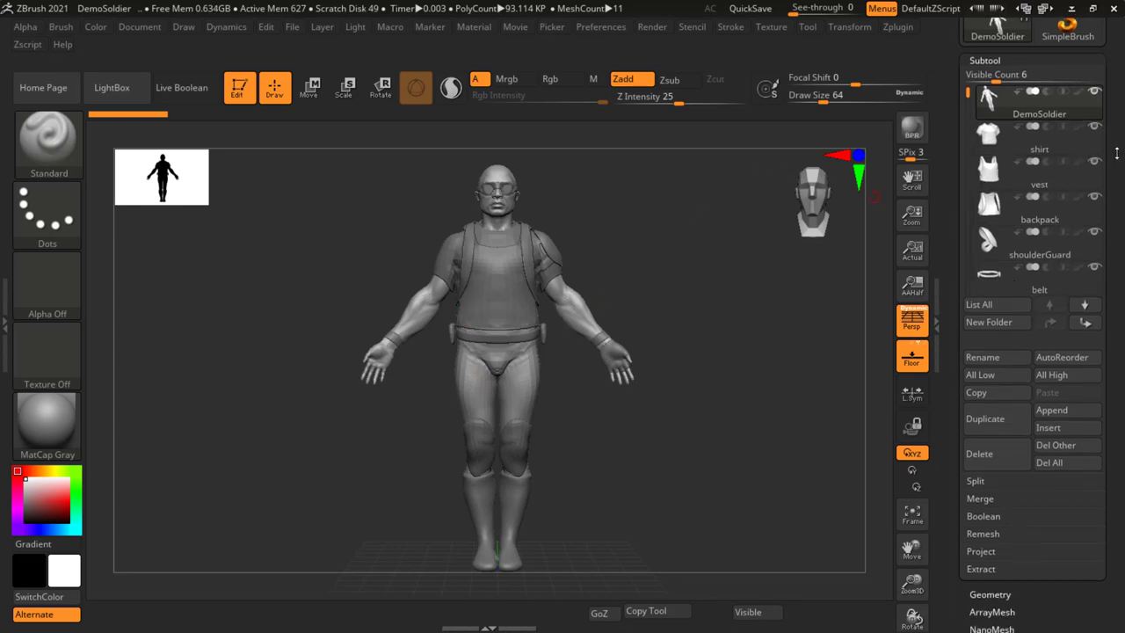
left_click_drag(1117, 169, 1120, 210)
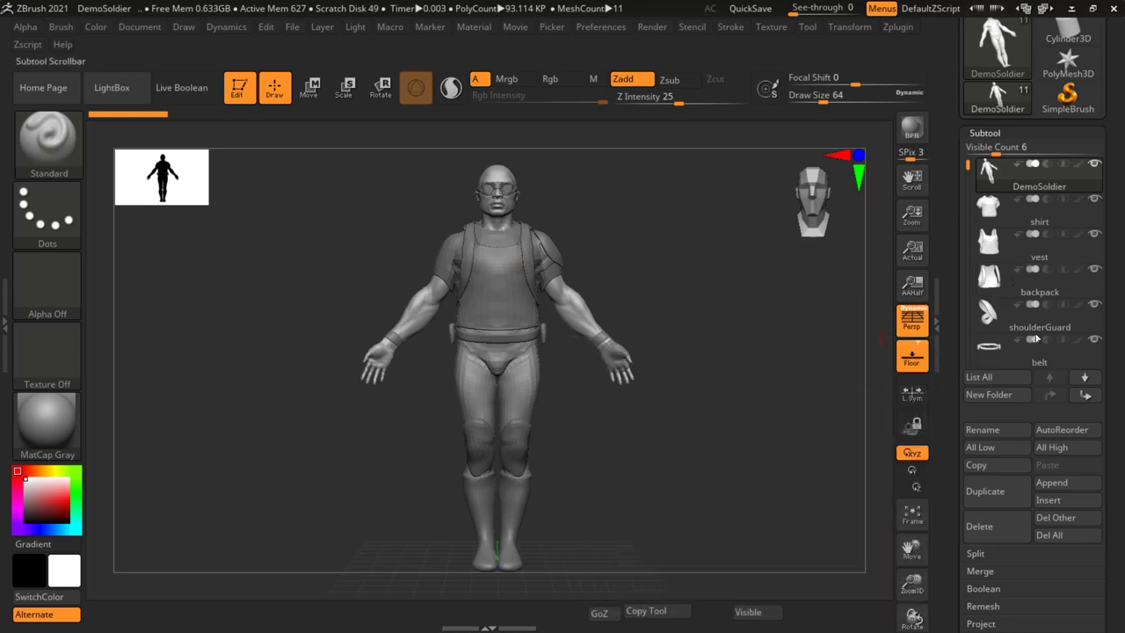
left_click(1094, 270)
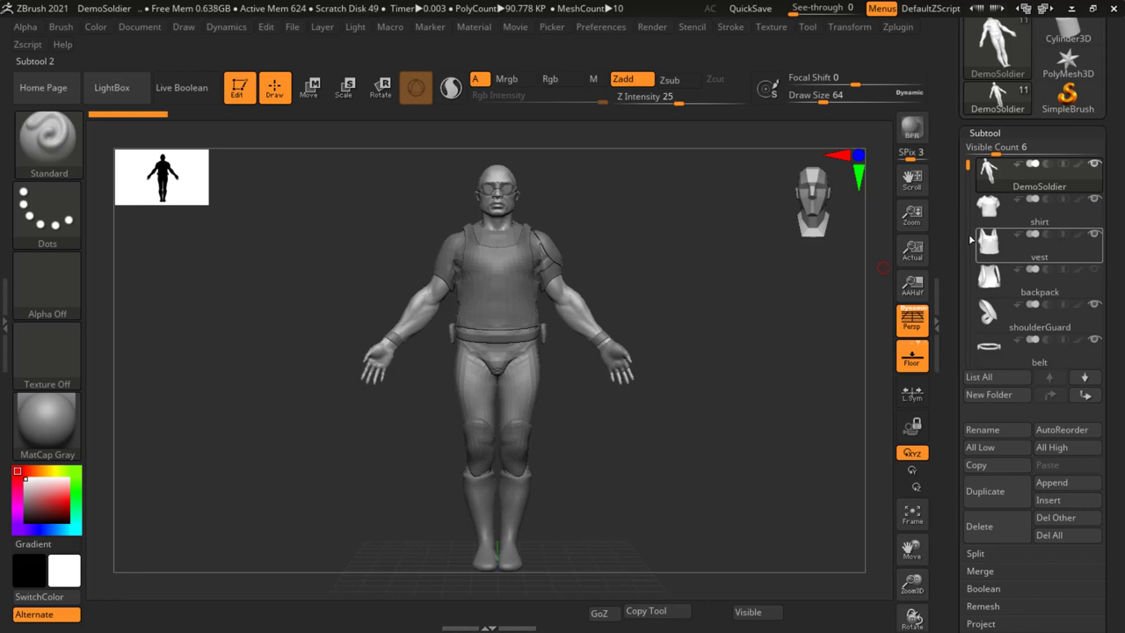
Step: Hide the vest subtool, toggling the goggles off and back on so they stay visible
left_click(1095, 235)
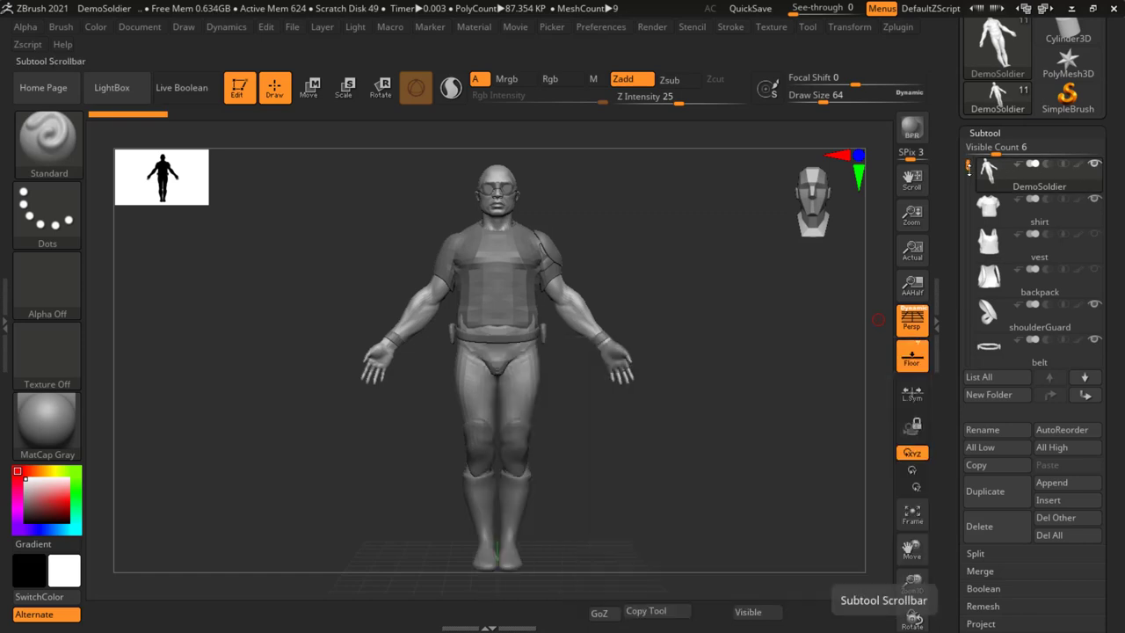
mouse_move(968, 165)
left_mouse_down()
mouse_move(967, 326)
mouse_move(967, 258)
left_mouse_up()
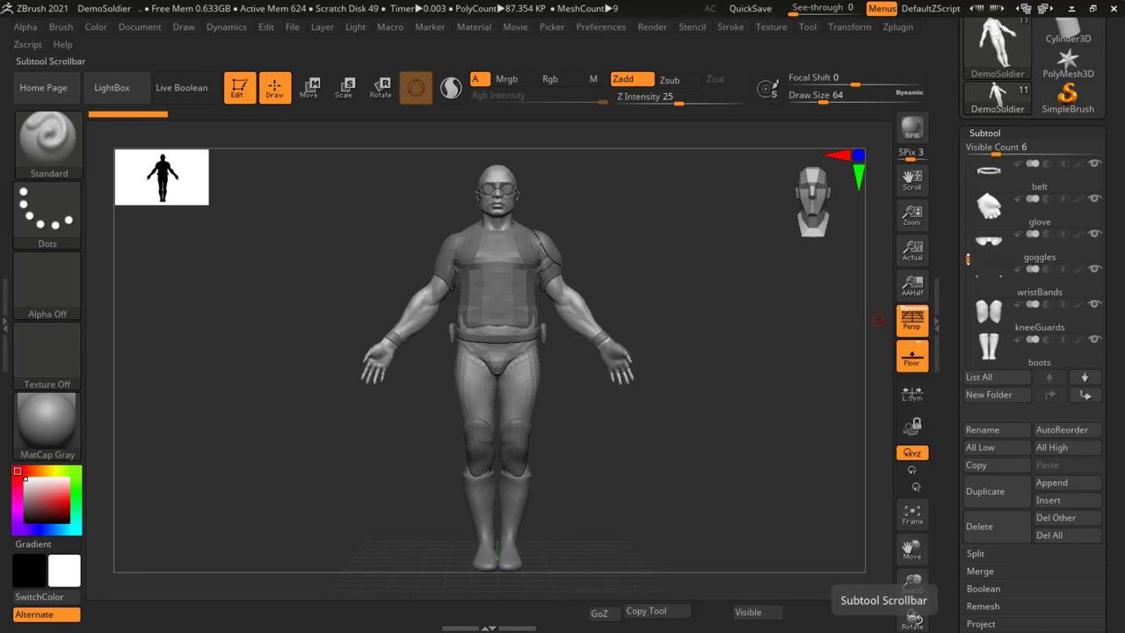
mouse_move(967, 258)
left_mouse_down()
mouse_move(967, 155)
mouse_move(966, 277)
mouse_move(967, 249)
left_mouse_up()
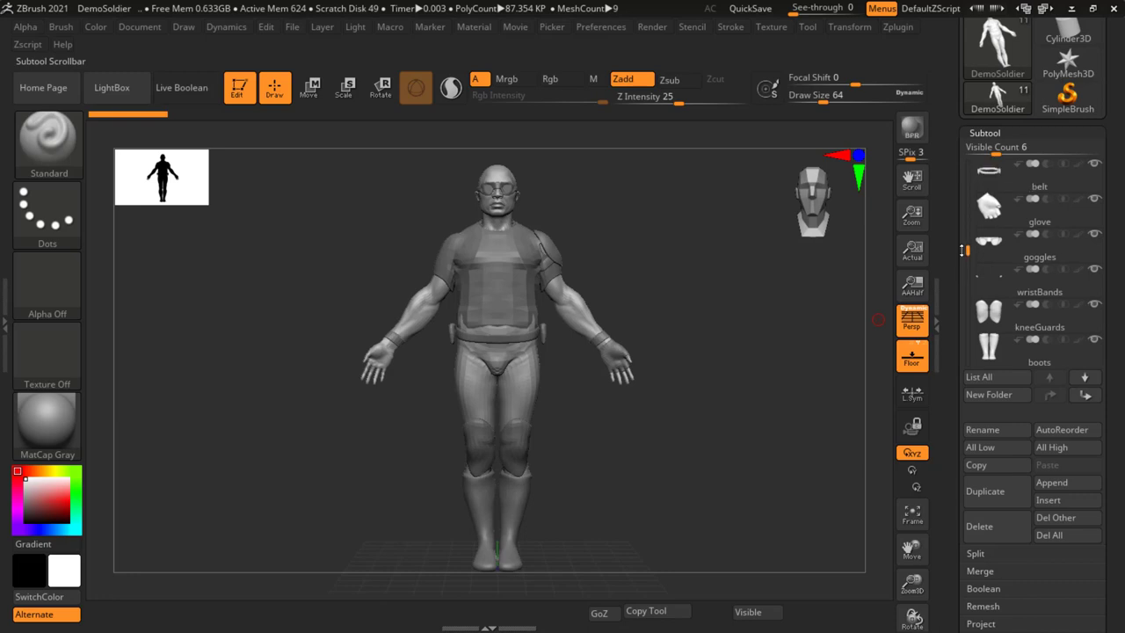
left_click(1094, 234)
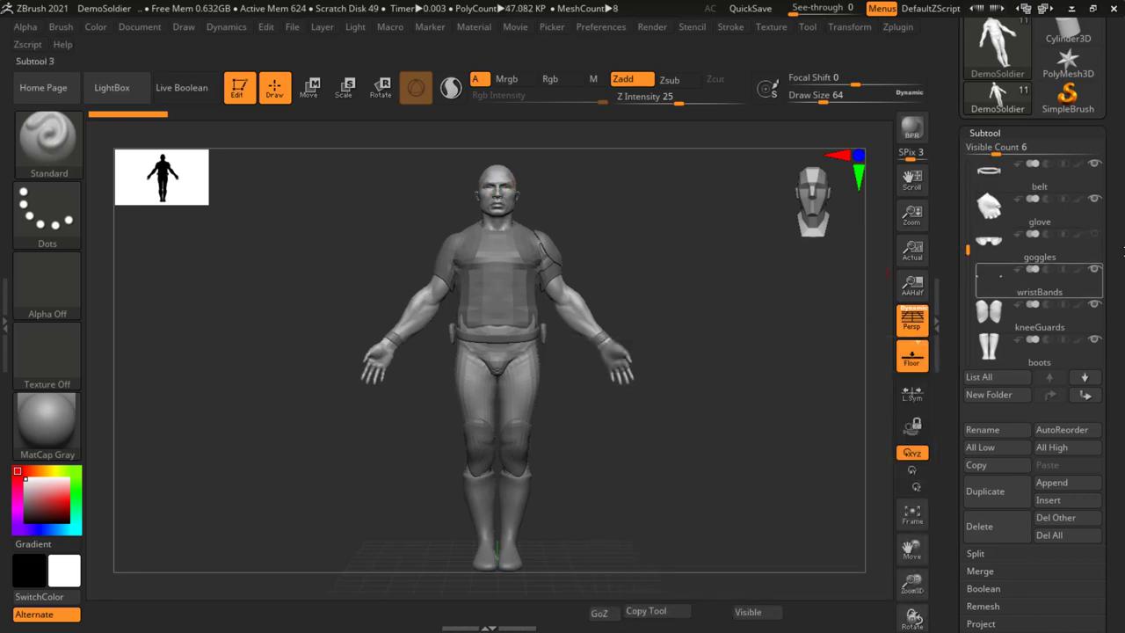
left_click(1002, 255)
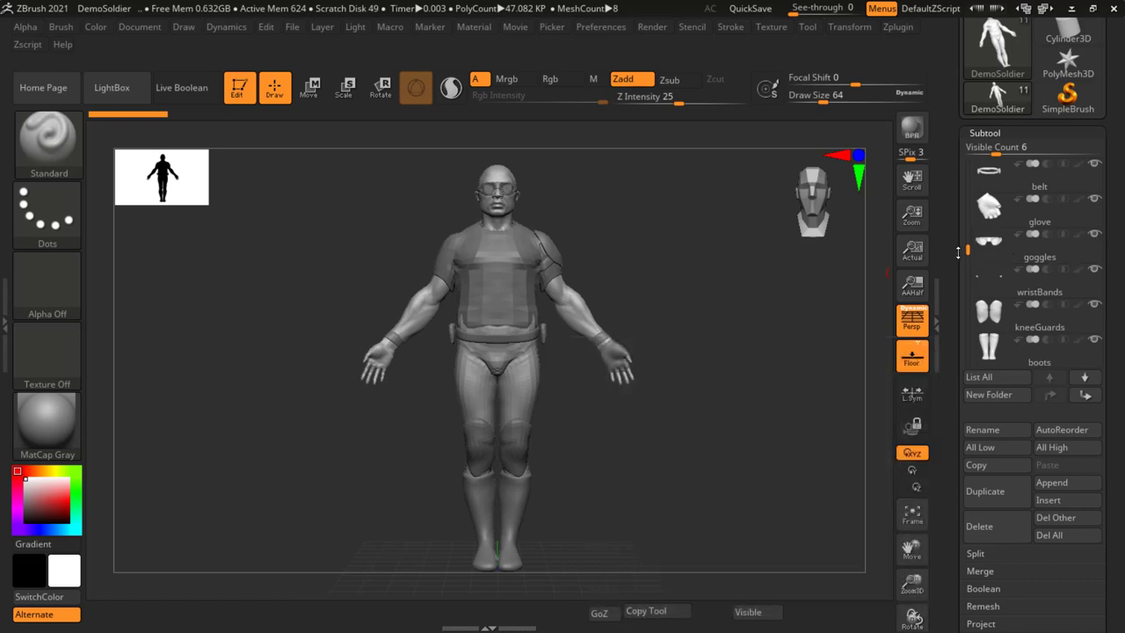
left_click_drag(967, 250, 966, 171)
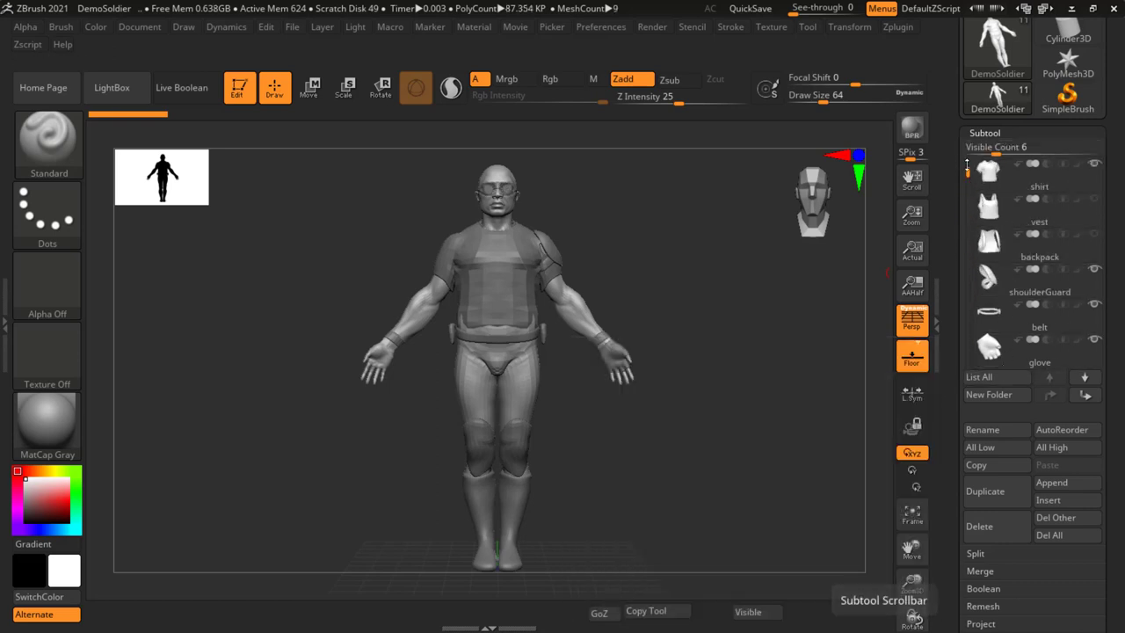
mouse_move(967, 171)
left_mouse_down()
mouse_move(965, 327)
mouse_move(968, 167)
left_mouse_up()
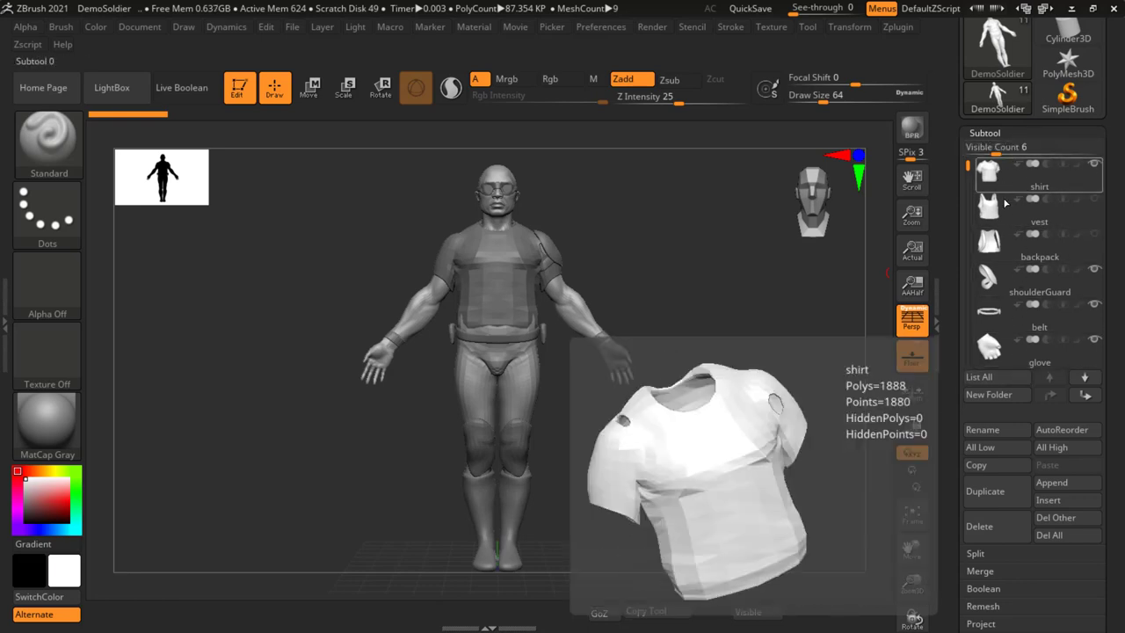
Step: Adjust Subtool Visible Count to list all 11 subtools, making glove, vest and shirt active
left_click(999, 356)
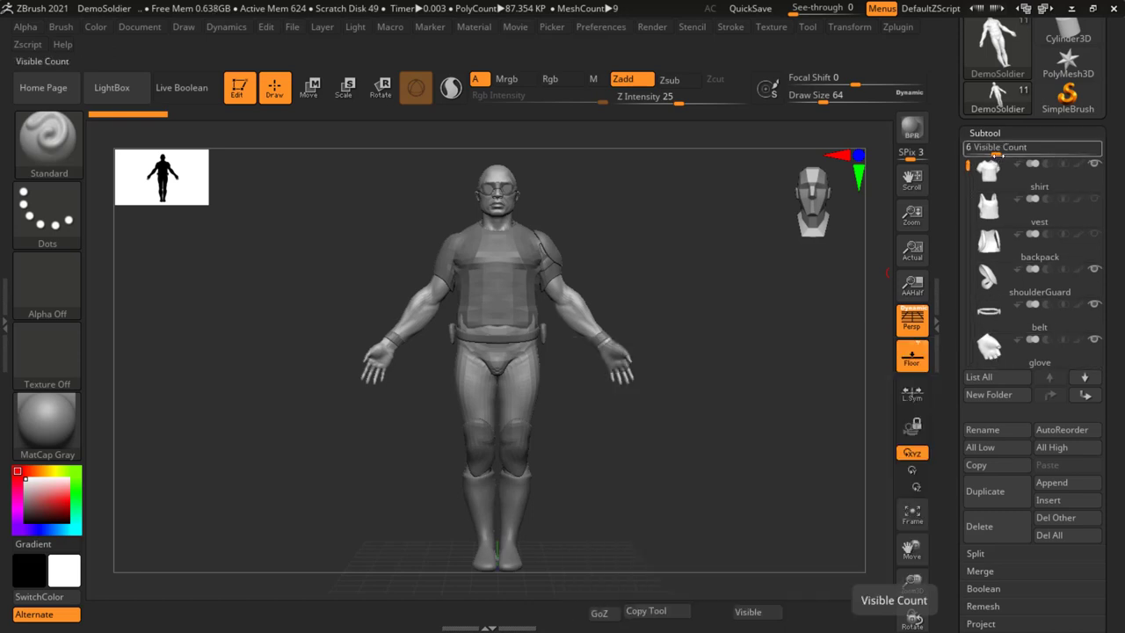
left_click_drag(978, 151, 1026, 153)
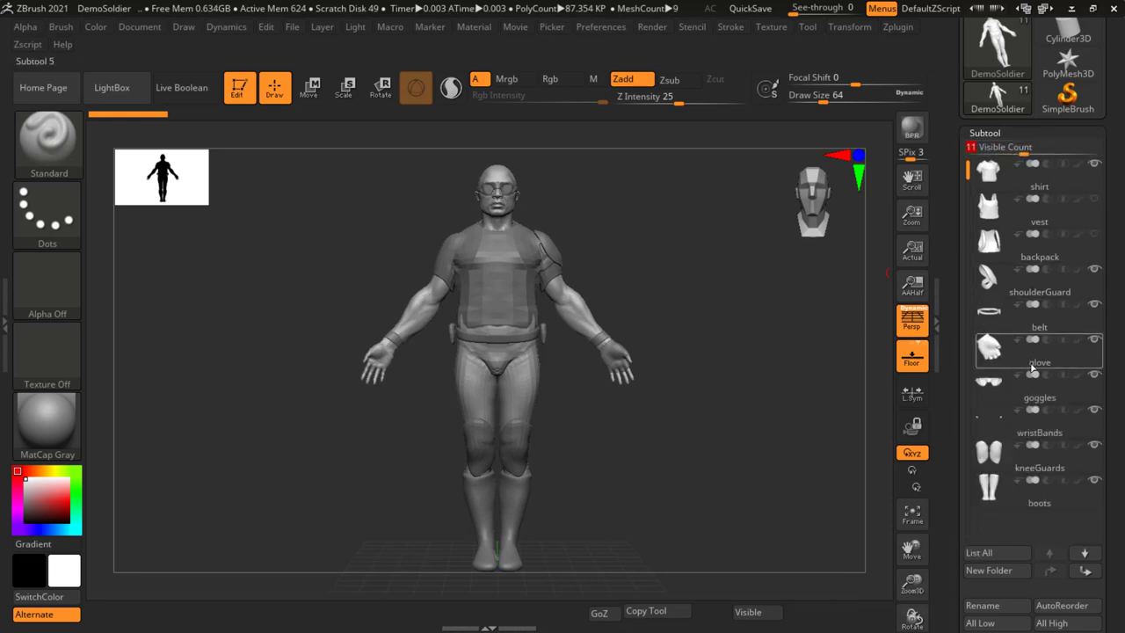
left_click(993, 211)
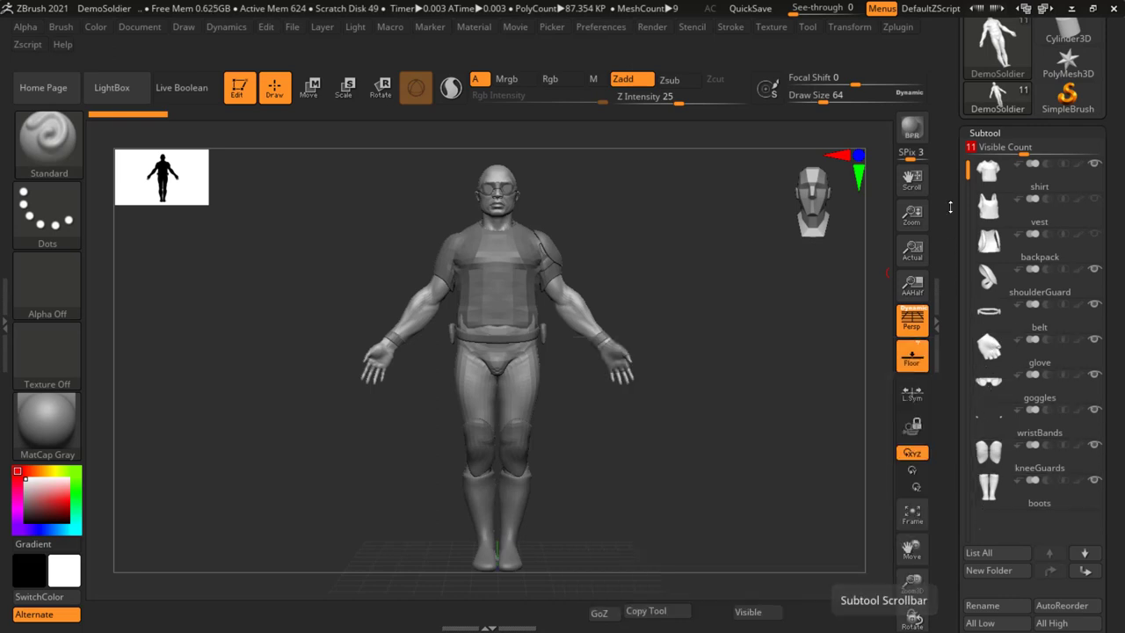
left_click(1013, 162)
mouse_move(1024, 153)
left_mouse_down()
mouse_move(1006, 150)
mouse_move(1027, 149)
left_mouse_up()
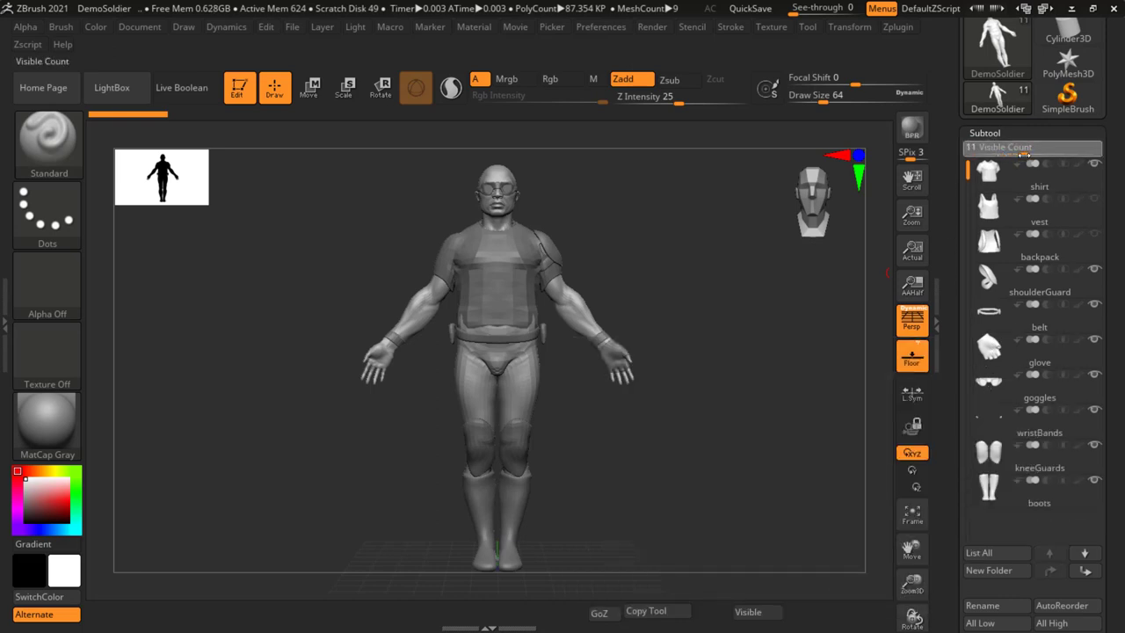
mouse_move(969, 170)
left_mouse_down()
mouse_move(968, 224)
mouse_move(967, 158)
left_mouse_up()
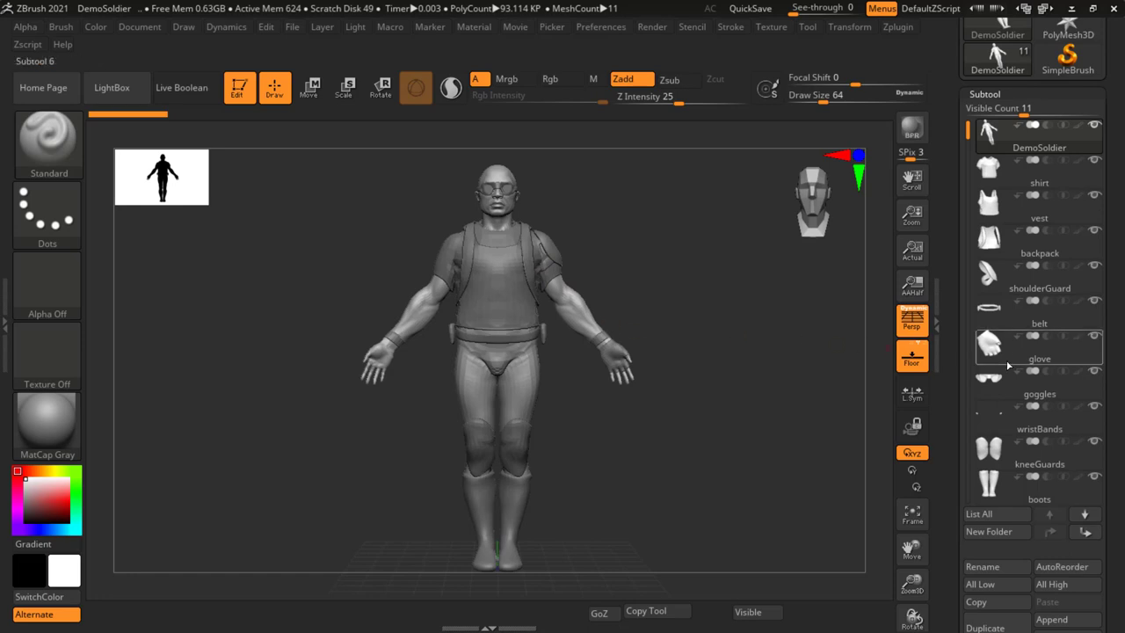
left_click(1037, 379)
mouse_move(1040, 384)
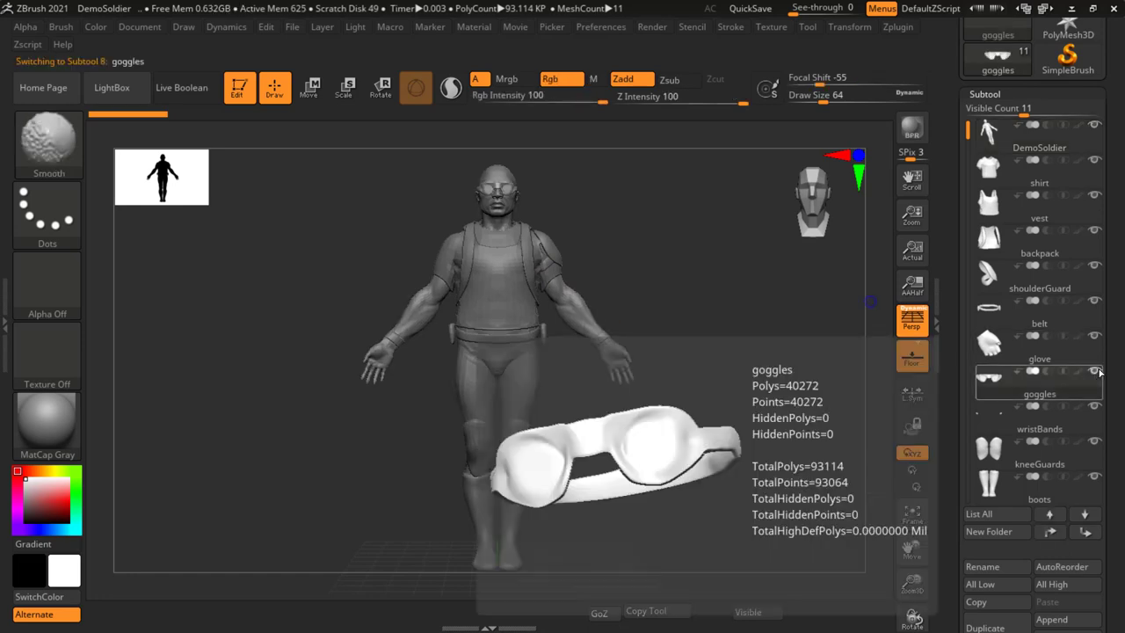
left_click(1096, 373, "shift")
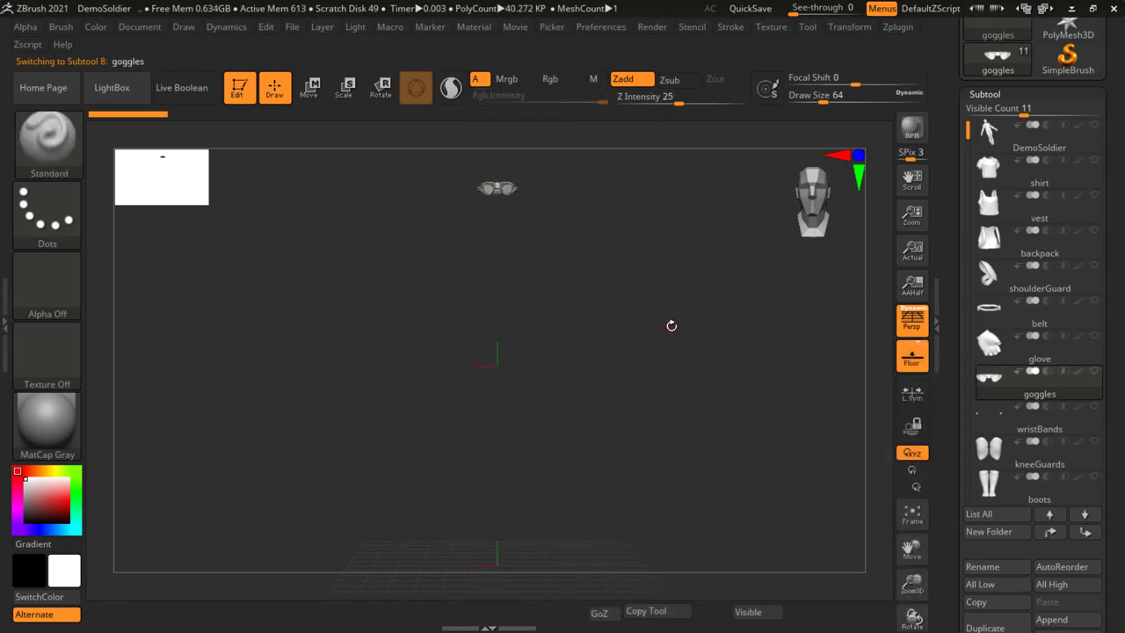
key("f")
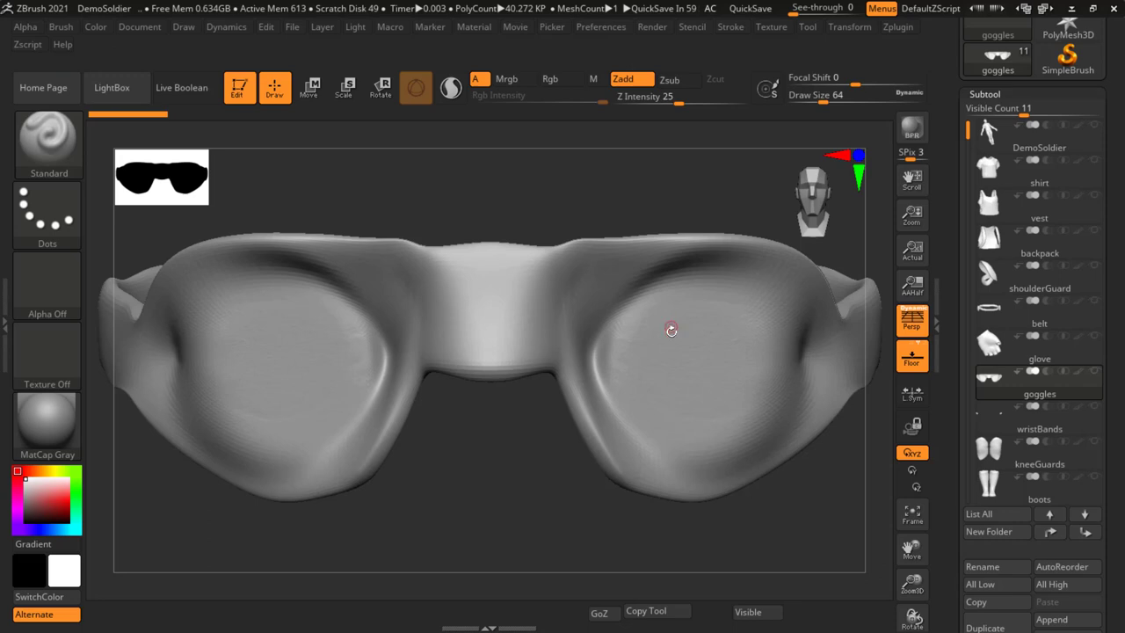
mouse_move(694, 392)
right_mouse_down("alt")
mouse_move(647, 402)
mouse_move(713, 357)
mouse_move(693, 397)
mouse_move(691, 352)
mouse_move(715, 372)
right_mouse_up("alt")
key("ctrl")
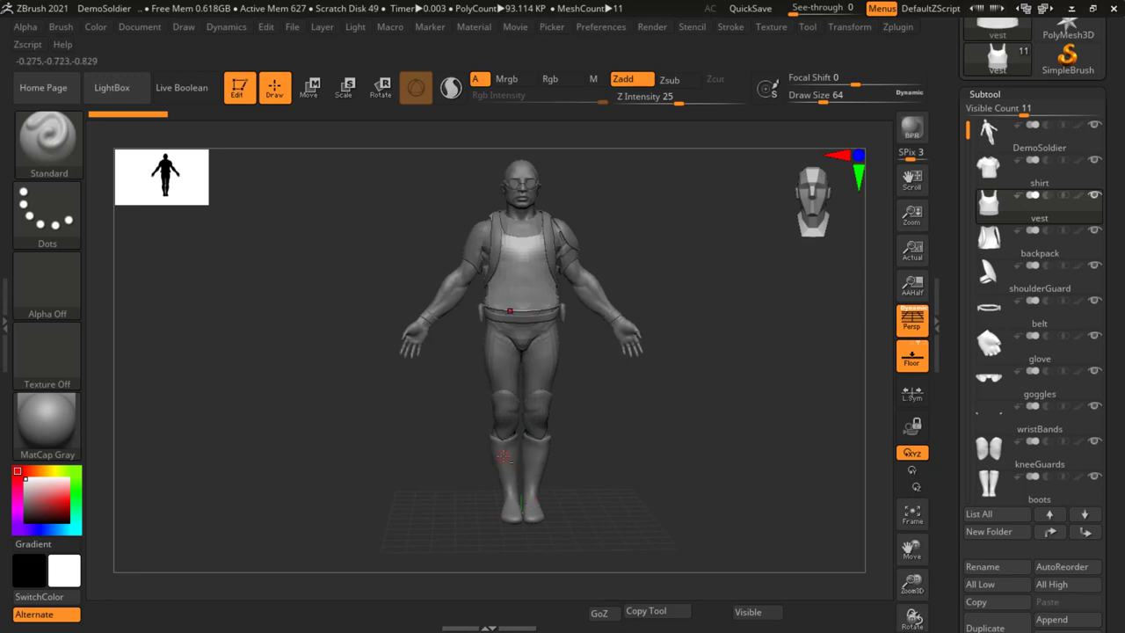
Step: Step the active subtool through boots, wristBands, vest, backpack, shoulderGuard and belt, ending on glove
left_click(503, 454, "alt")
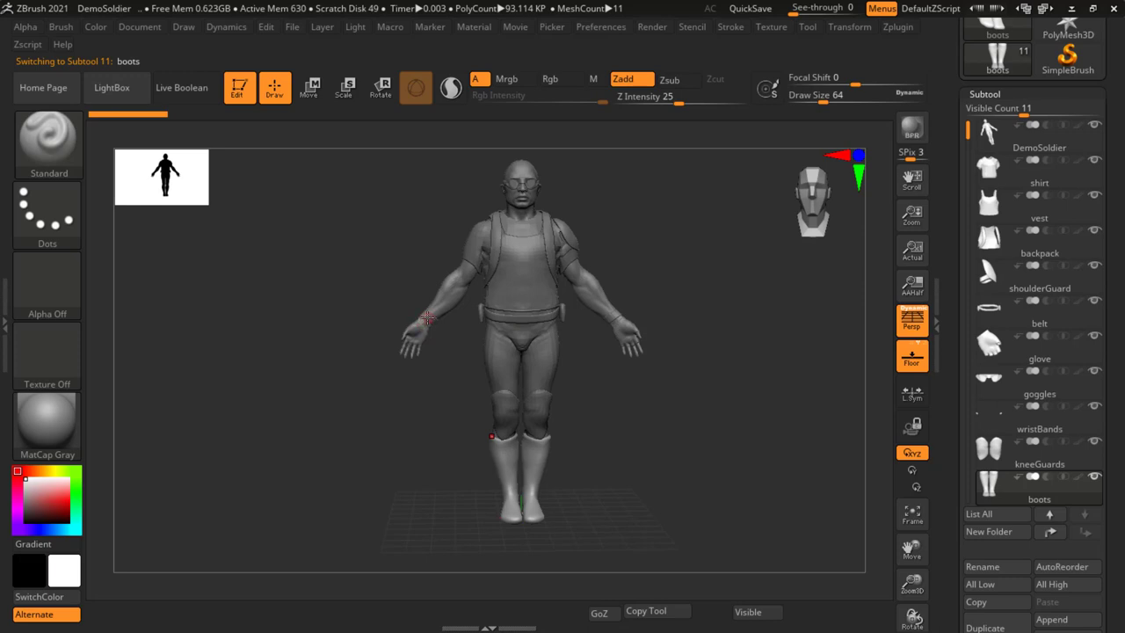
left_click(427, 317, "alt")
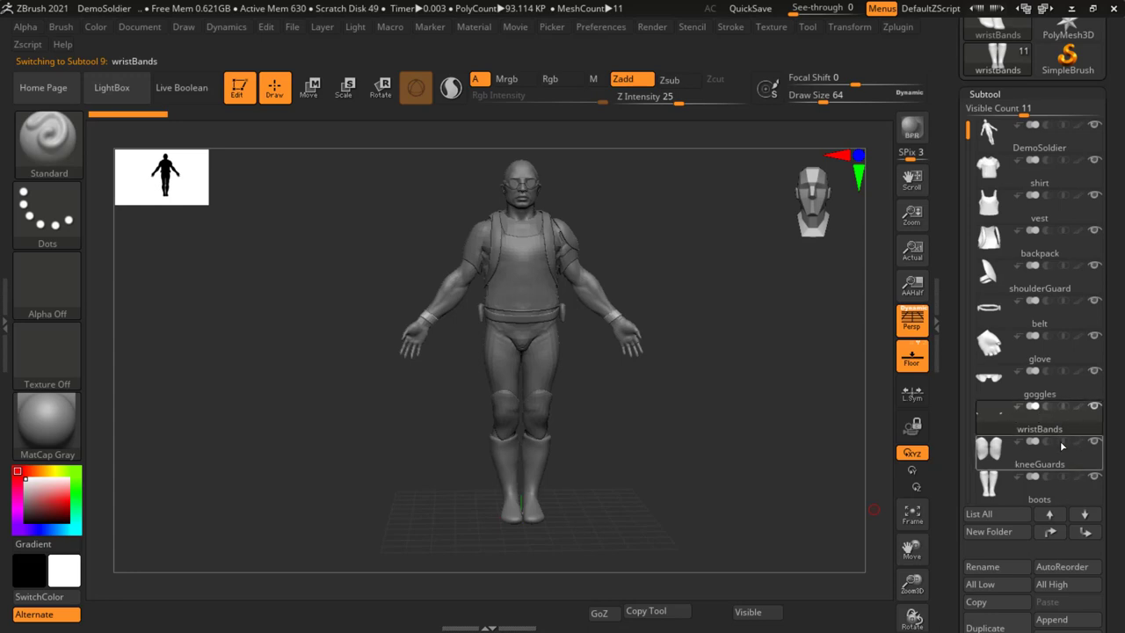
left_click(519, 260, "alt")
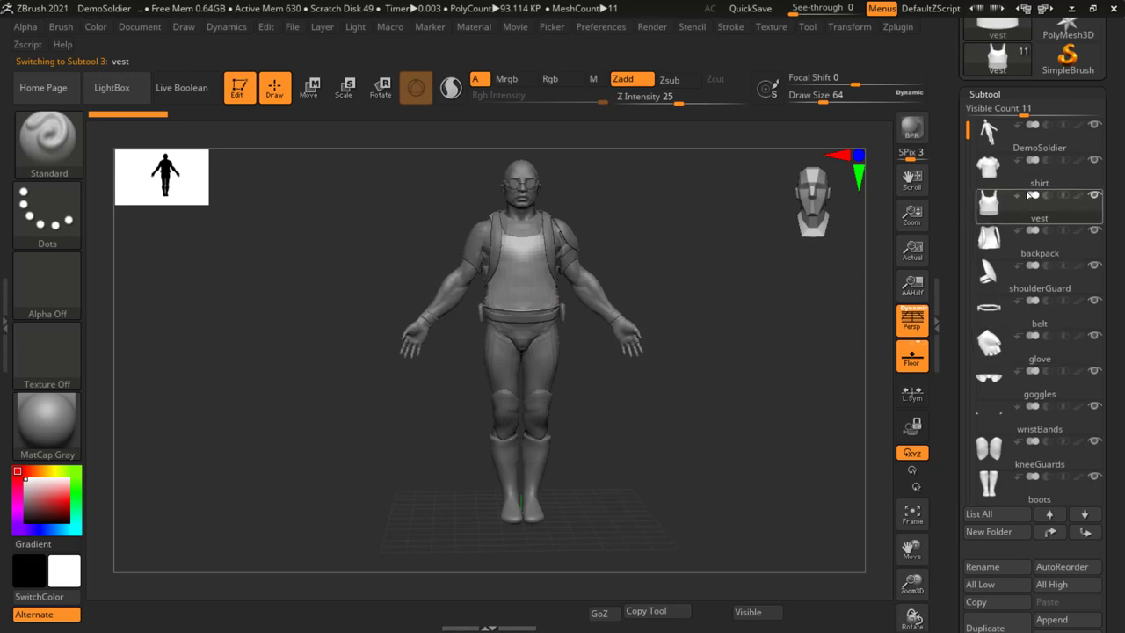
left_click(1047, 250)
left_click(1046, 283)
left_click(1046, 320)
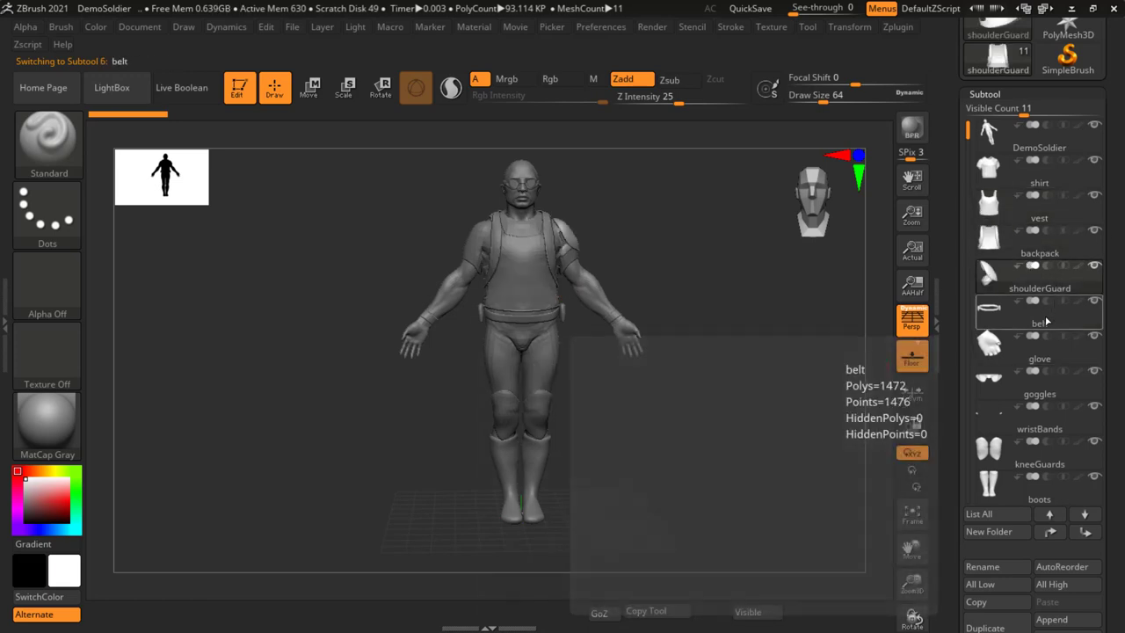
left_click(1041, 350)
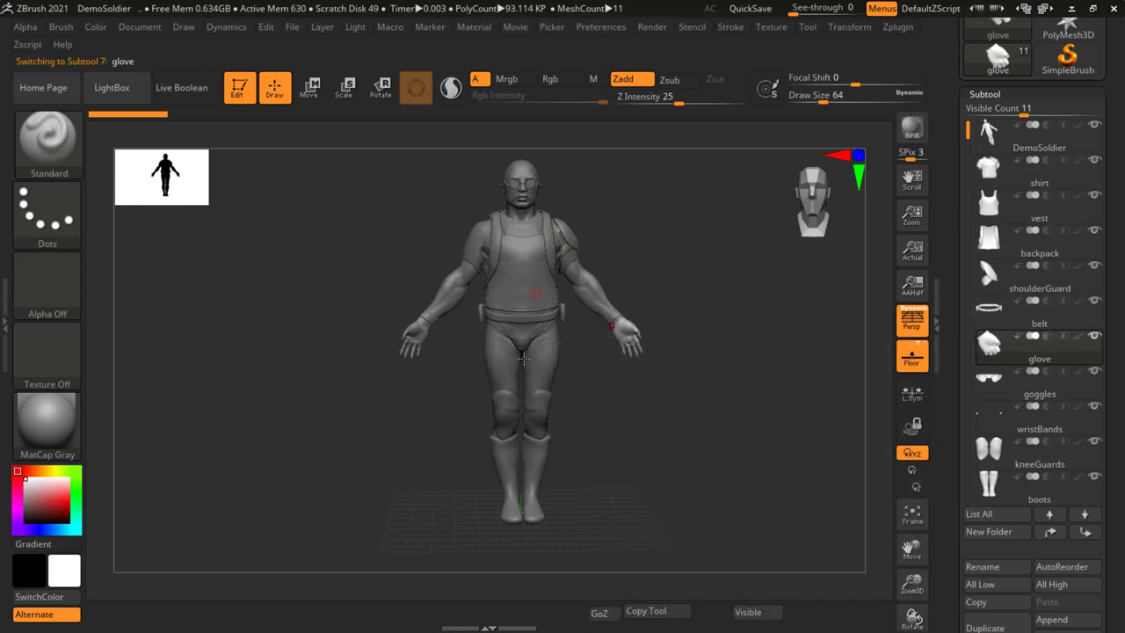
Step: Make kneeGuards active, view them alone while orbiting, then show all 11 subtools again
left_click(506, 406, "alt")
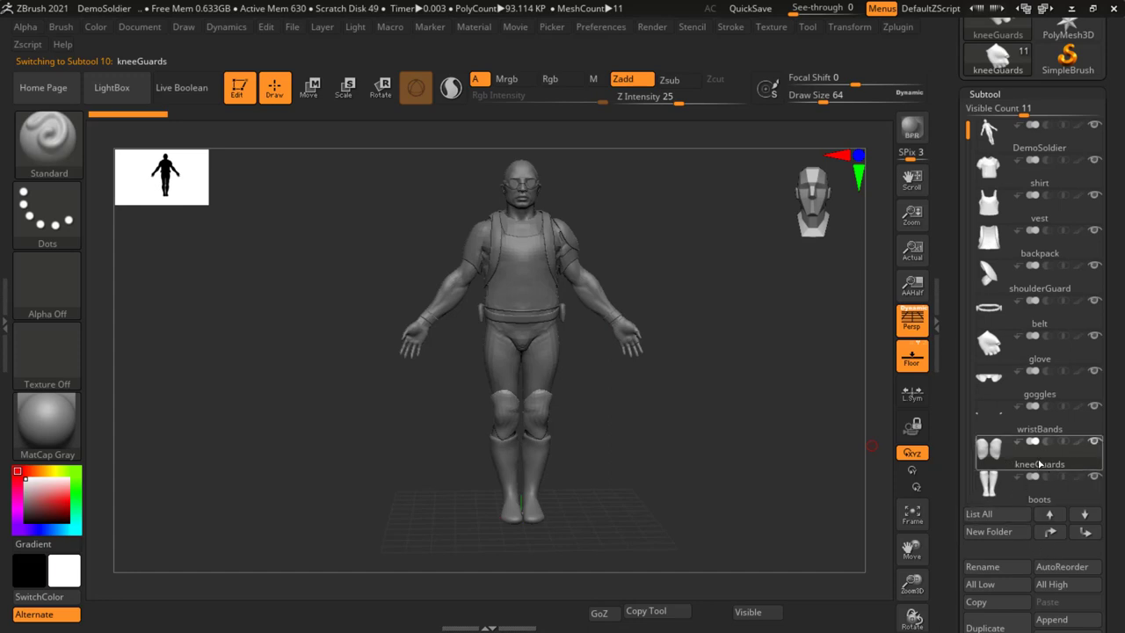
key("shift")
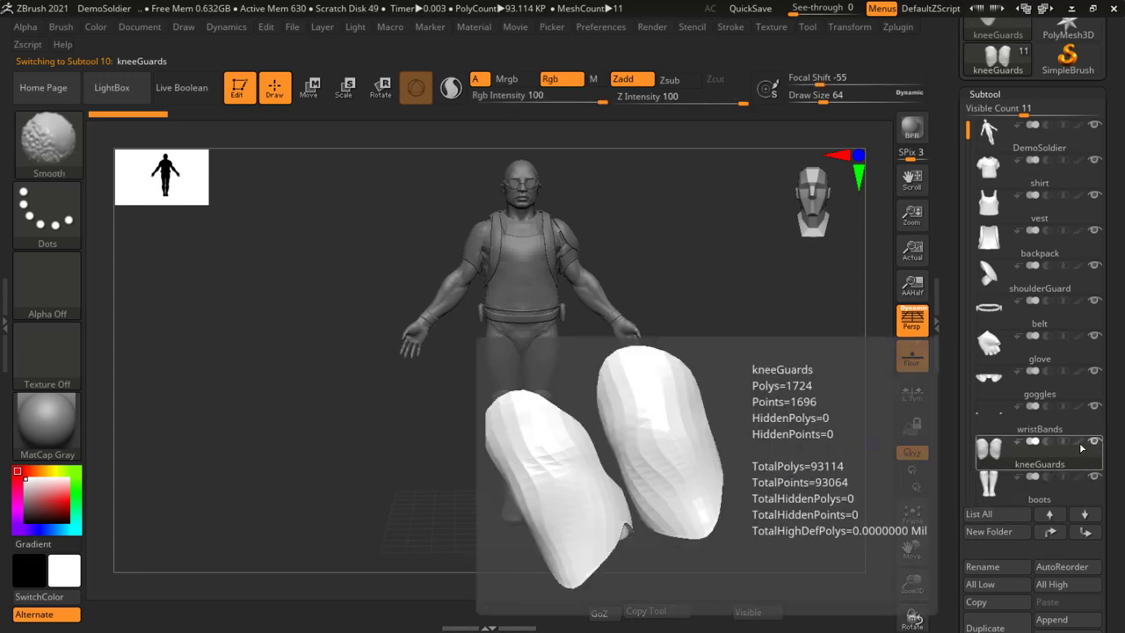
left_click(1094, 440, "shift")
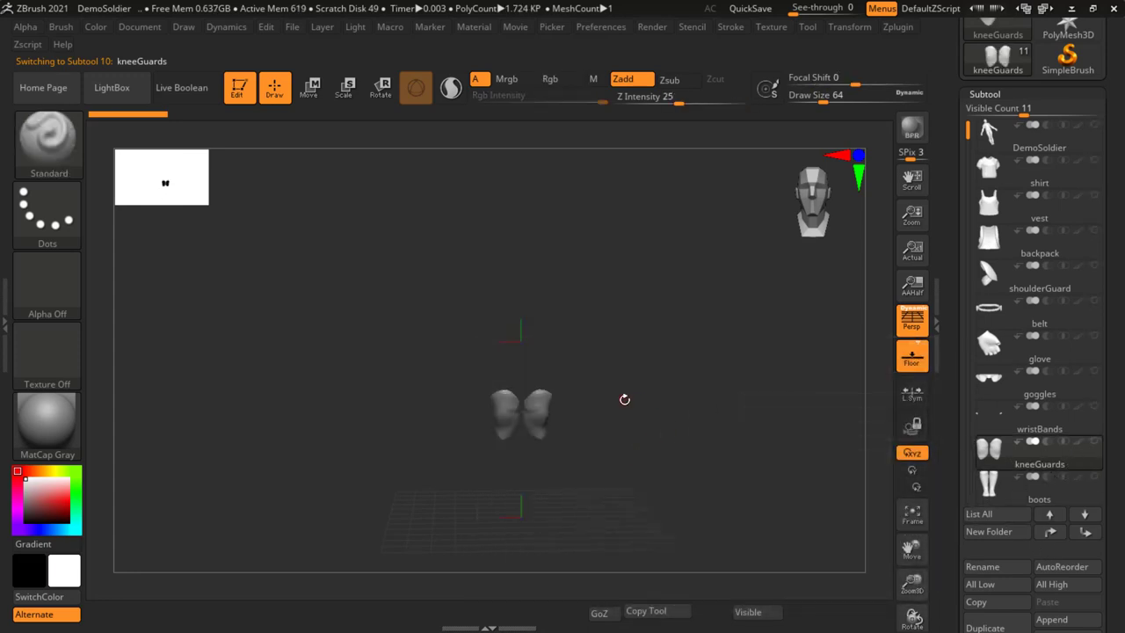
left_click_drag(617, 398, 610, 379)
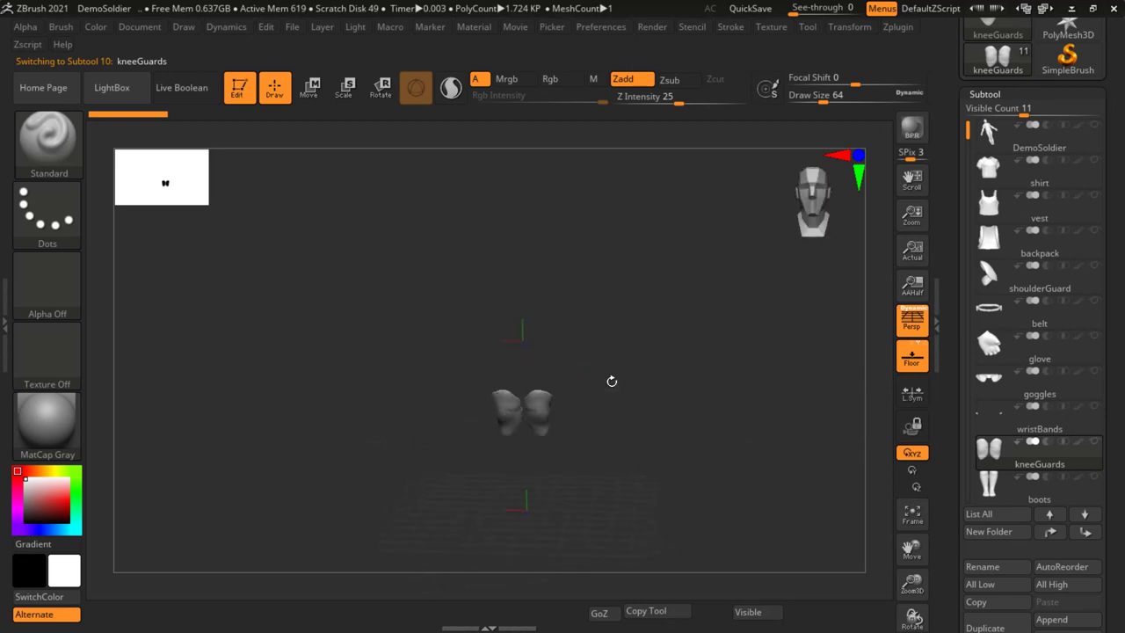
key("shift")
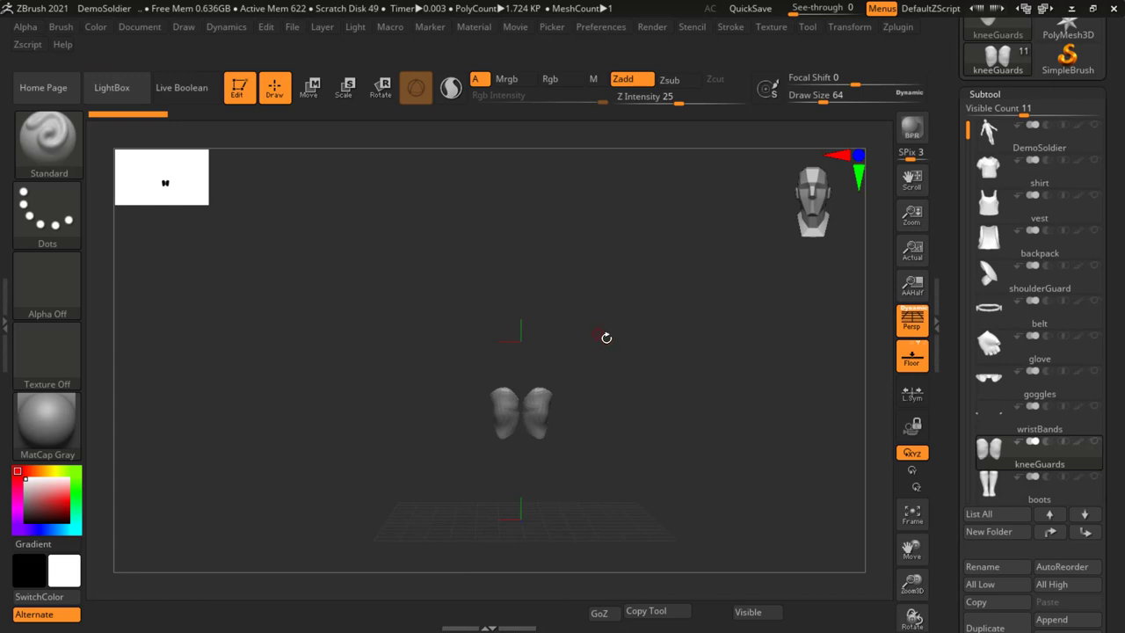
left_click(841, 384, "ctrl+shift")
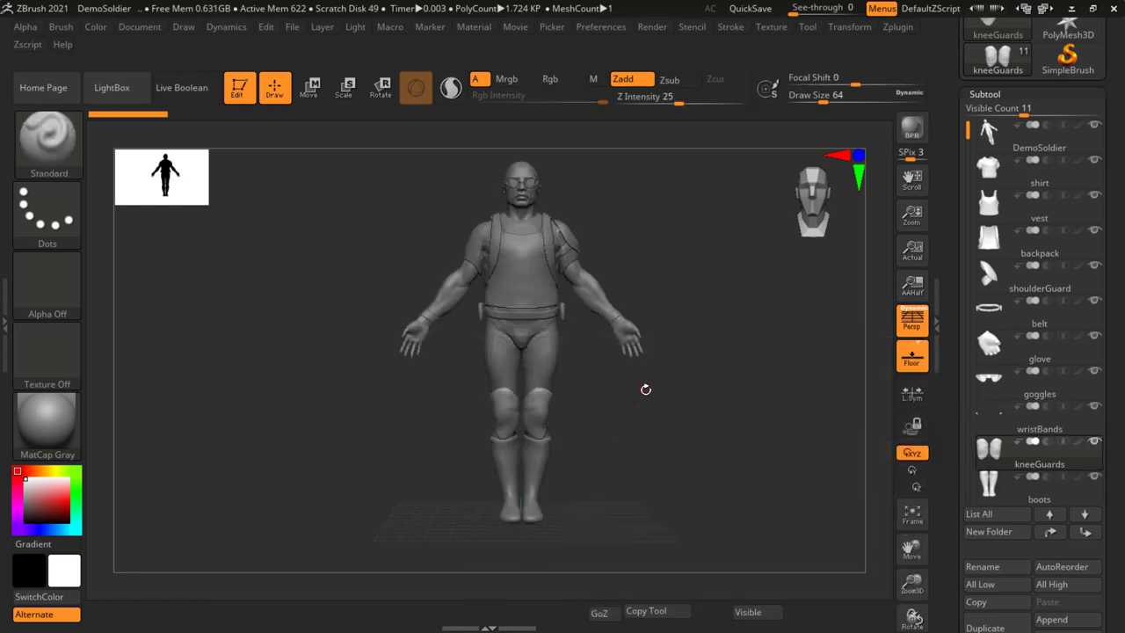
key("shift")
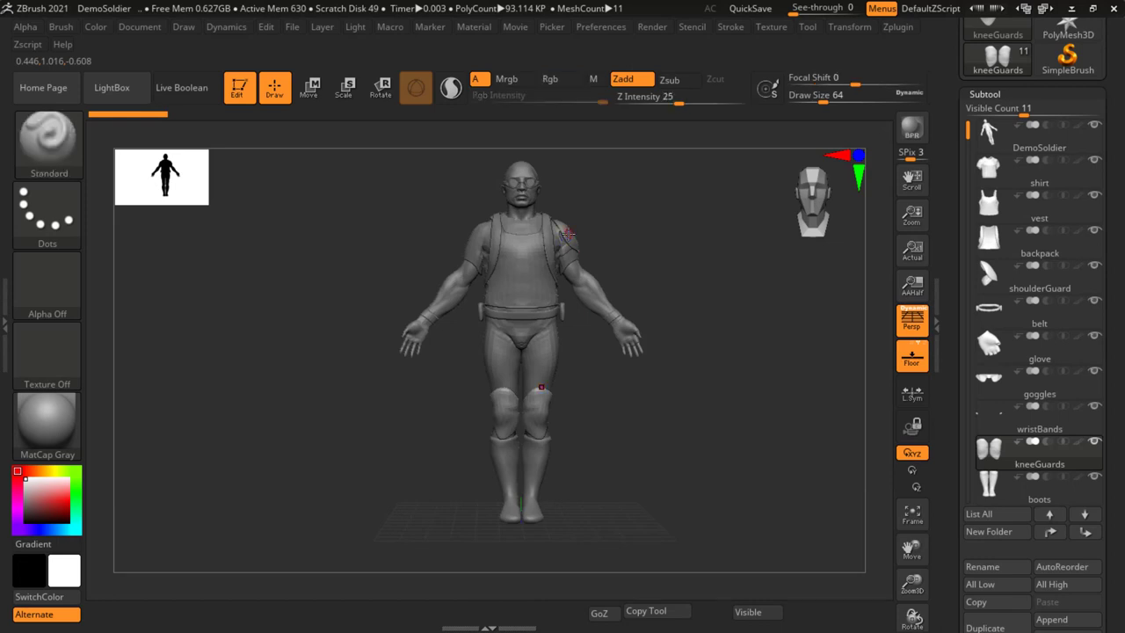
Step: Make shoulderGuard active, view it alone, then restore all subtools
left_click(567, 235, "alt")
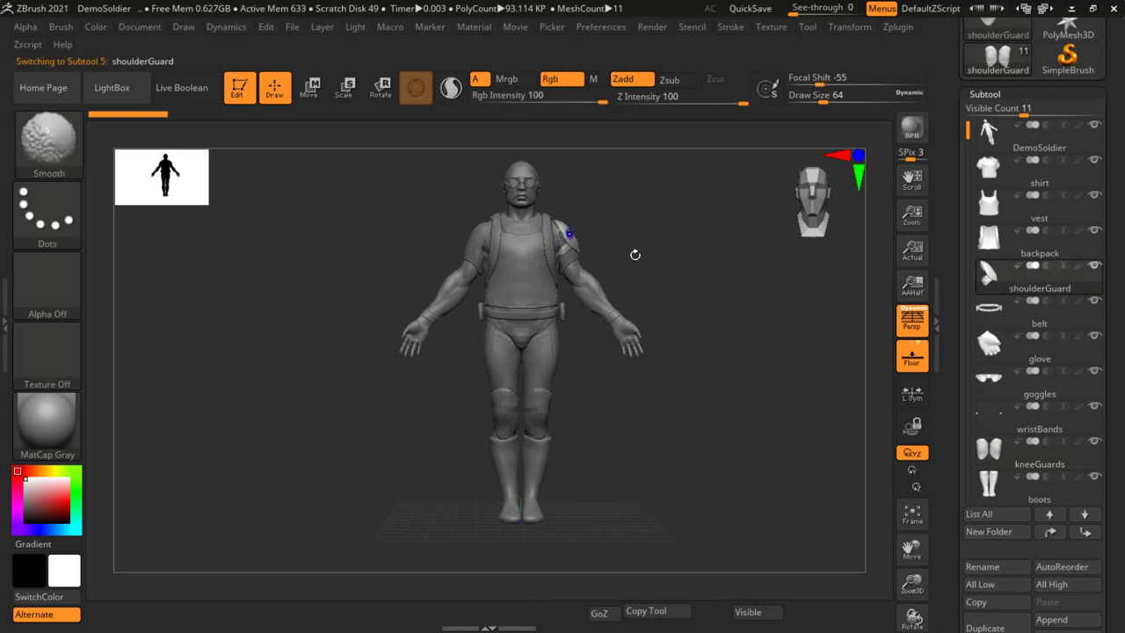
left_click(1051, 293, "ctrl+shift")
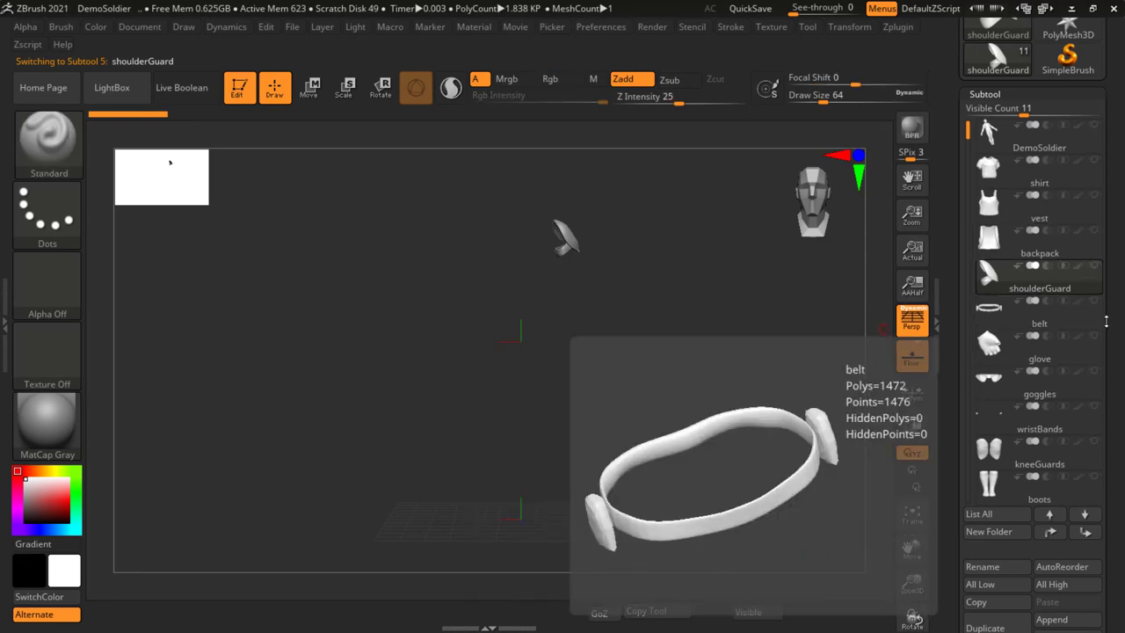
left_click(1094, 265, "shift")
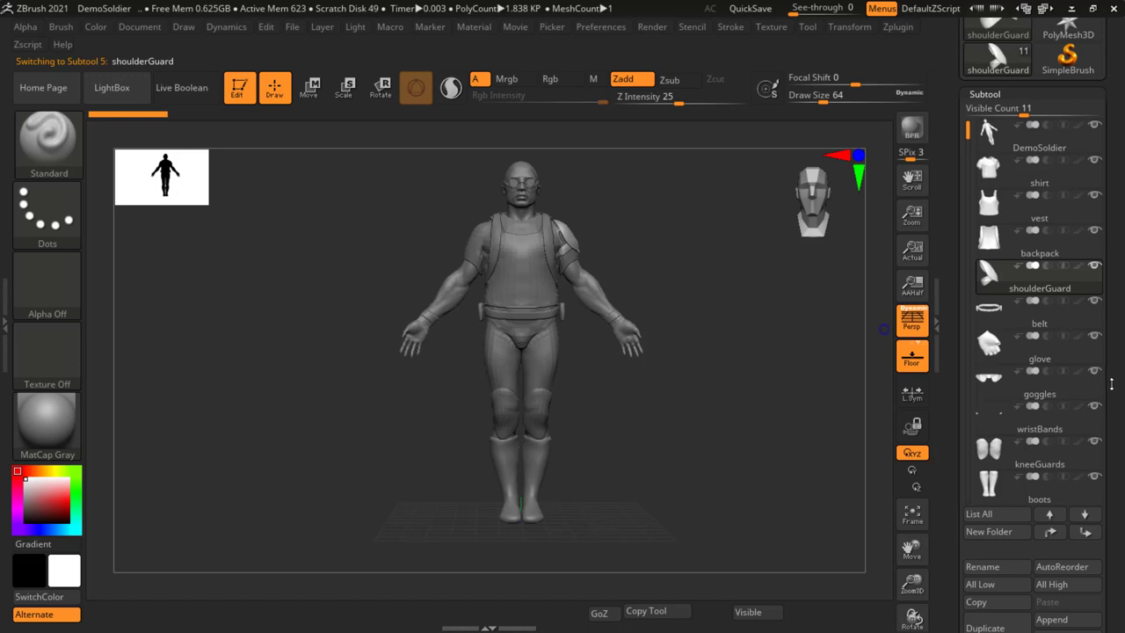
left_click_drag(1110, 383, 1117, 357)
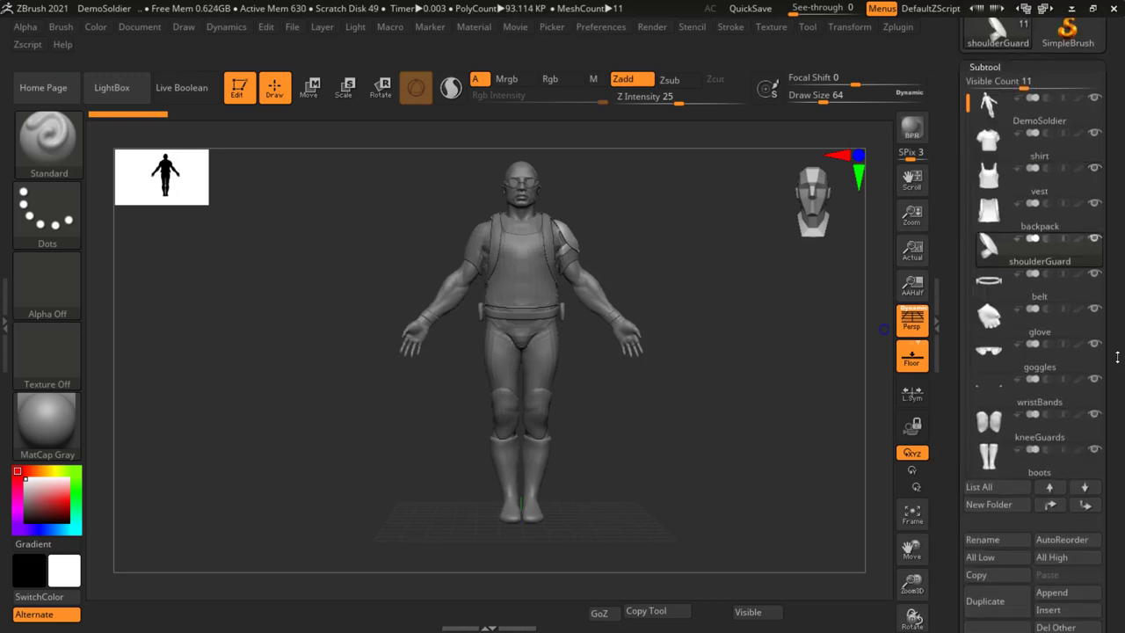
Step: Solo shoulderGuard again, toggle the glove and goggles visibility, then show all 11 subtools
left_click(1094, 238, "shift")
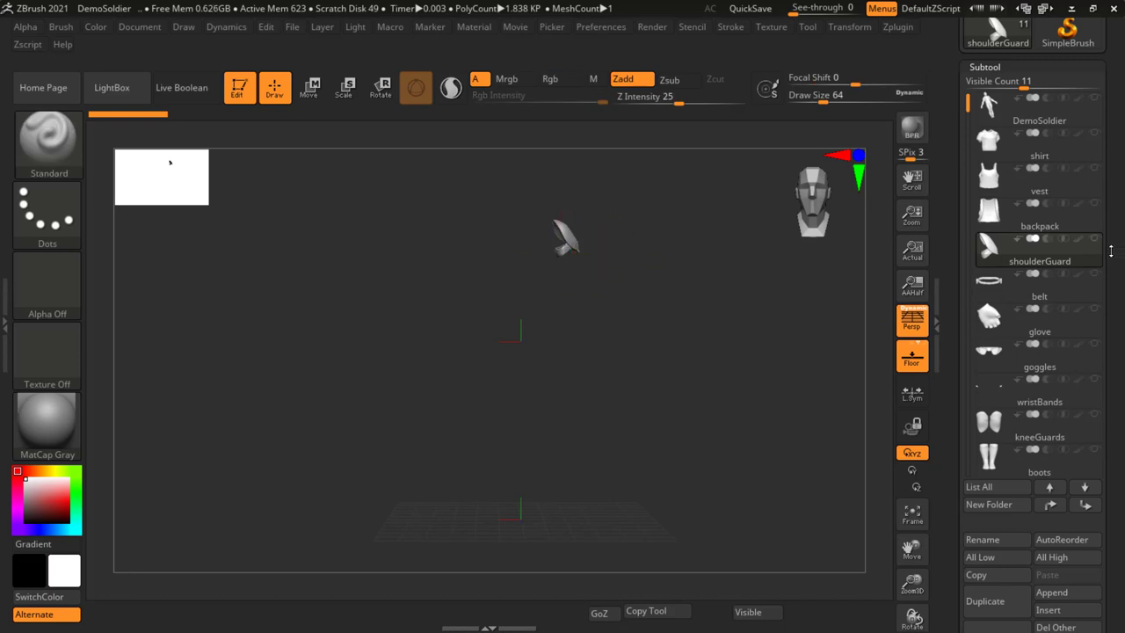
mouse_move(1038, 318)
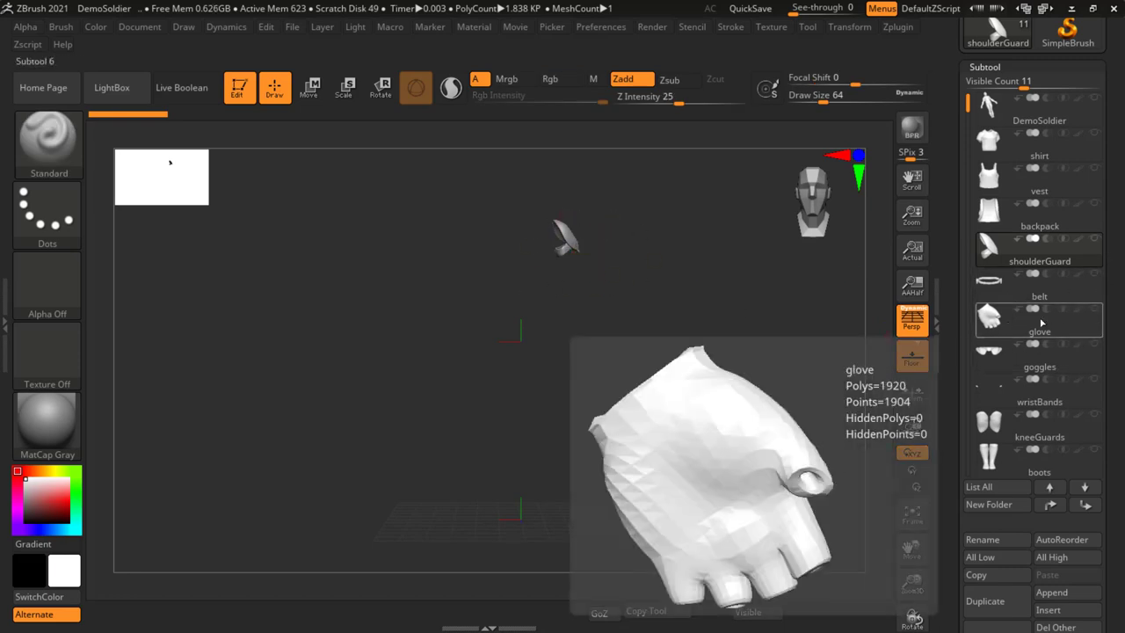
left_click(1095, 310)
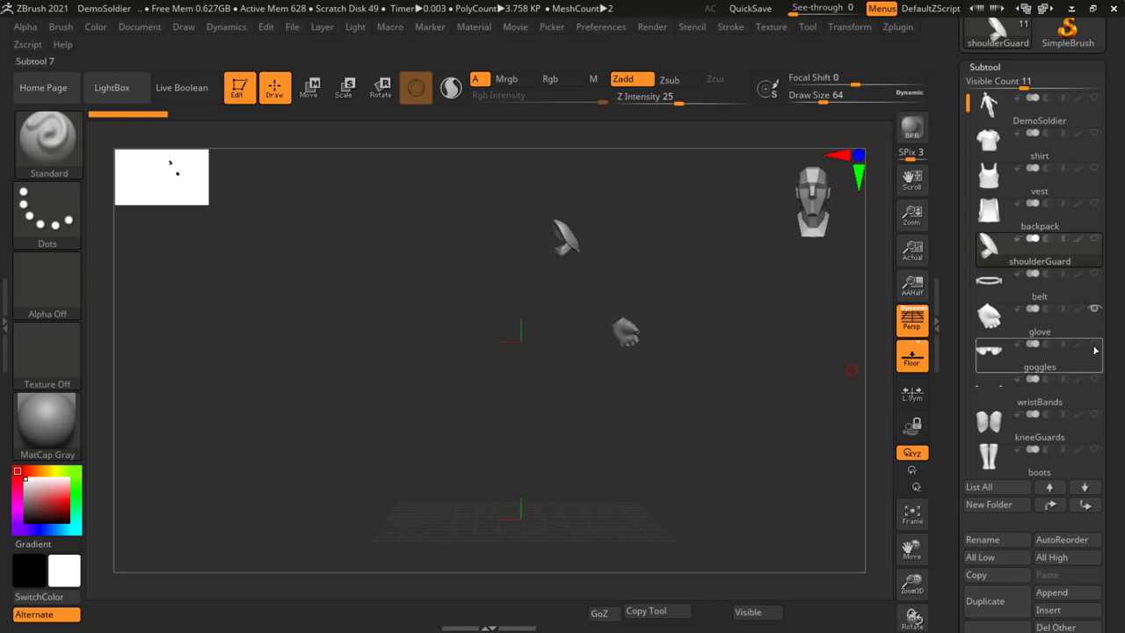
left_click(1095, 343)
left_click(1095, 344)
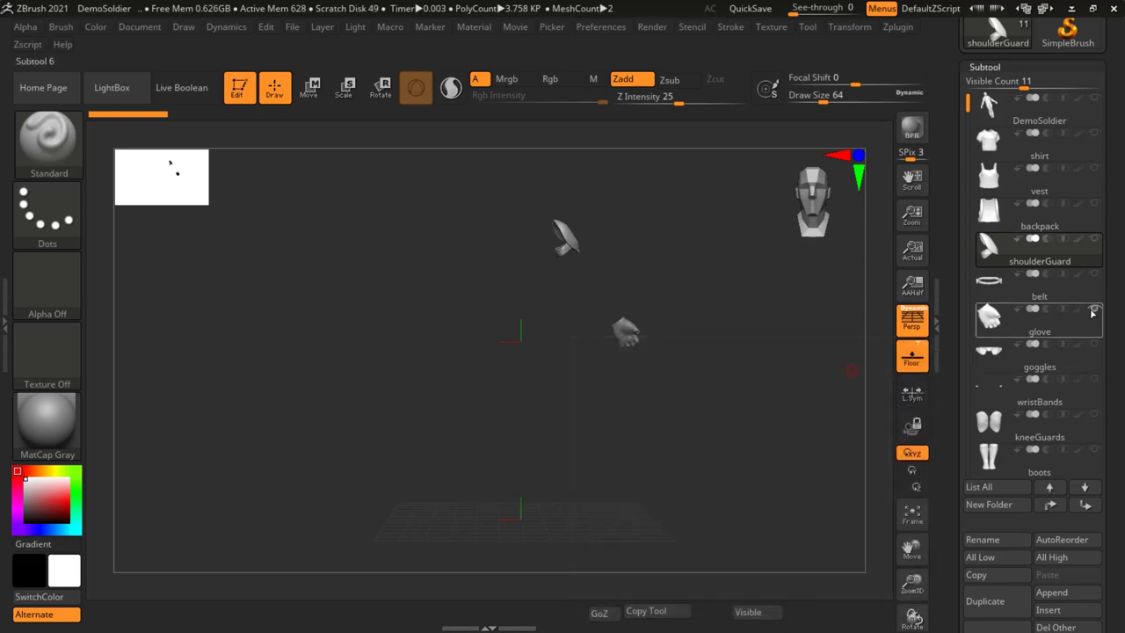
left_click(1095, 309)
left_click(1095, 240, "shift")
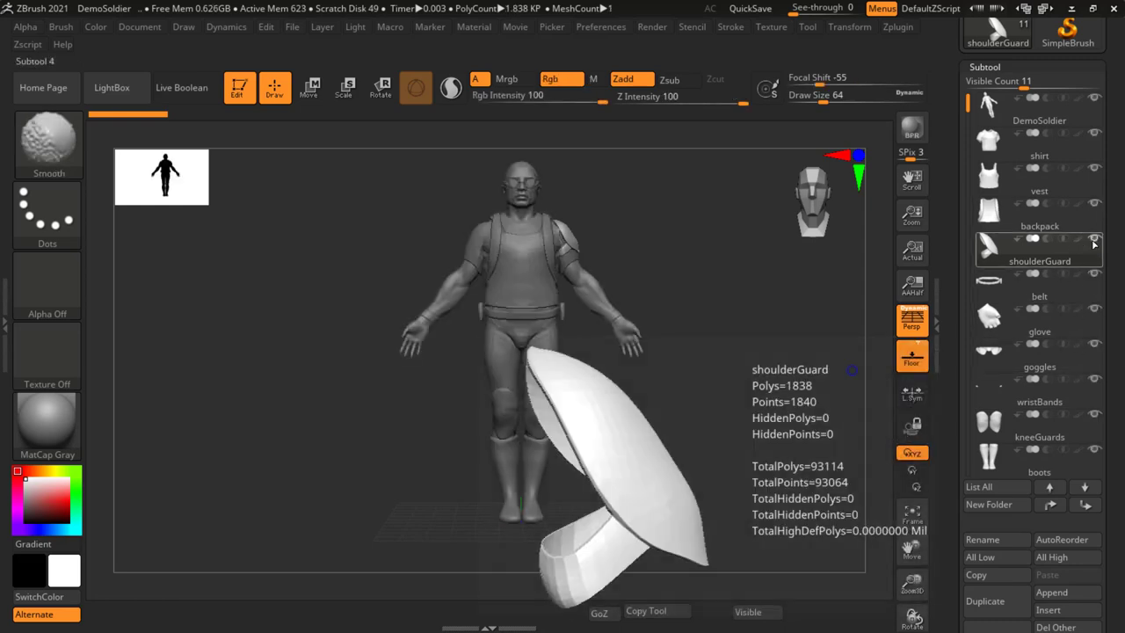
left_click_drag(1110, 455, 1113, 245)
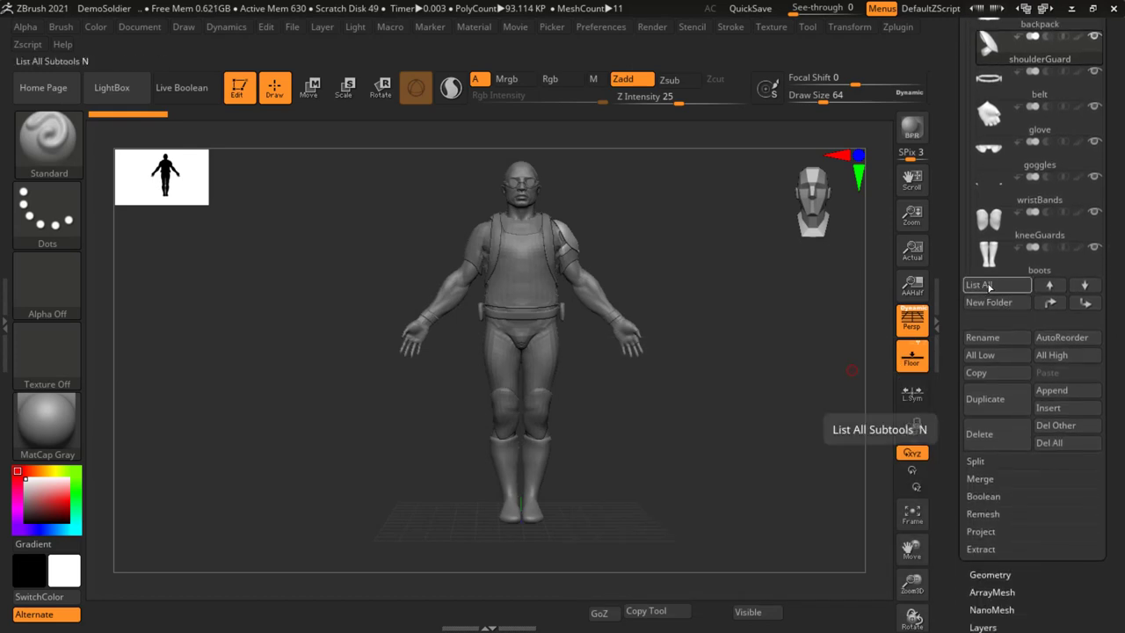
Step: Make DemoSoldier the active subtool from the Subtool List All overview
left_click(991, 285)
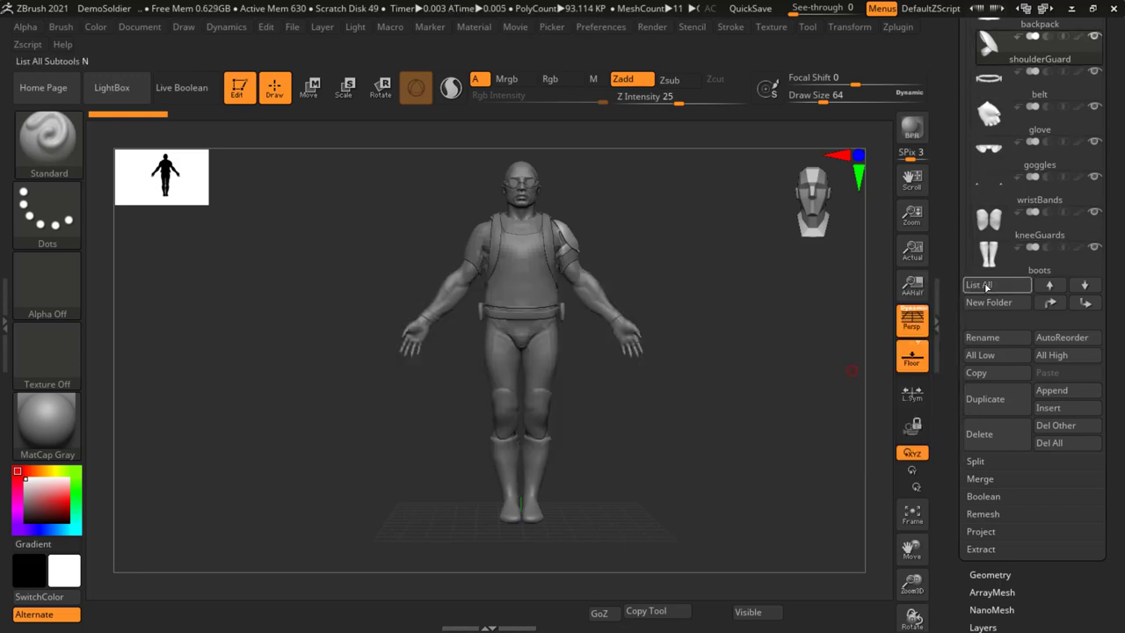
left_click(988, 286)
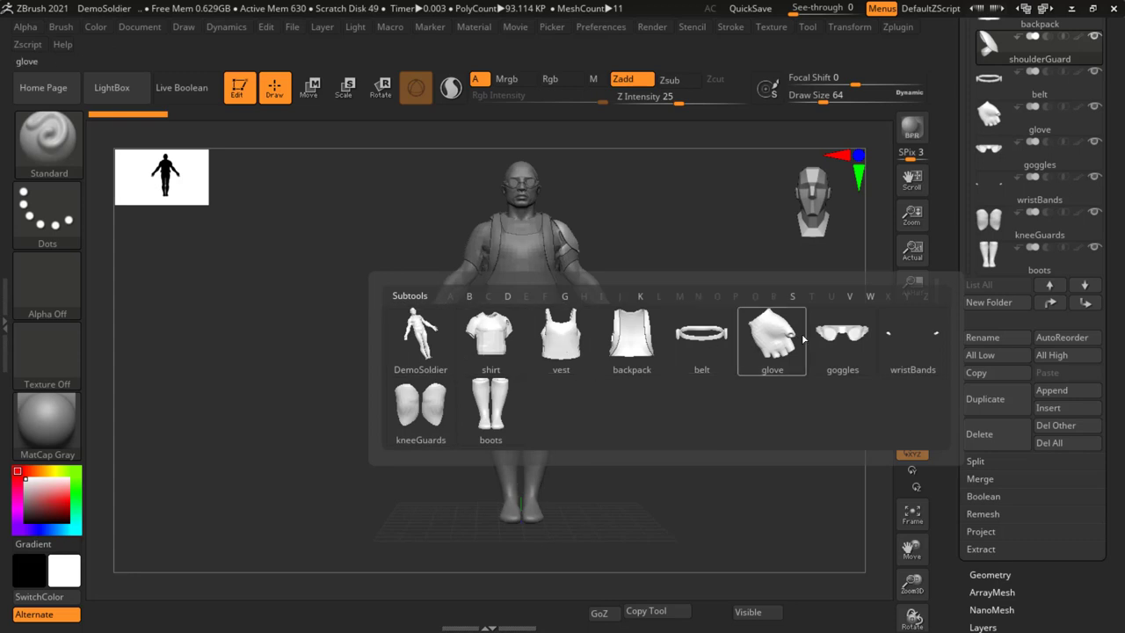
mouse_move(420, 339)
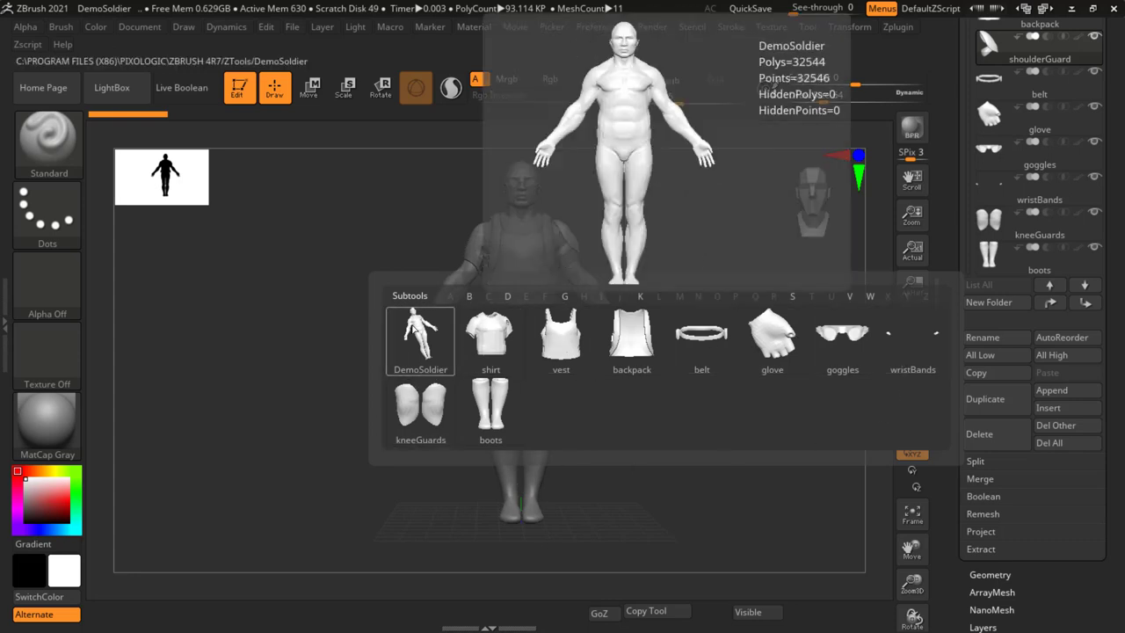
left_click(423, 343)
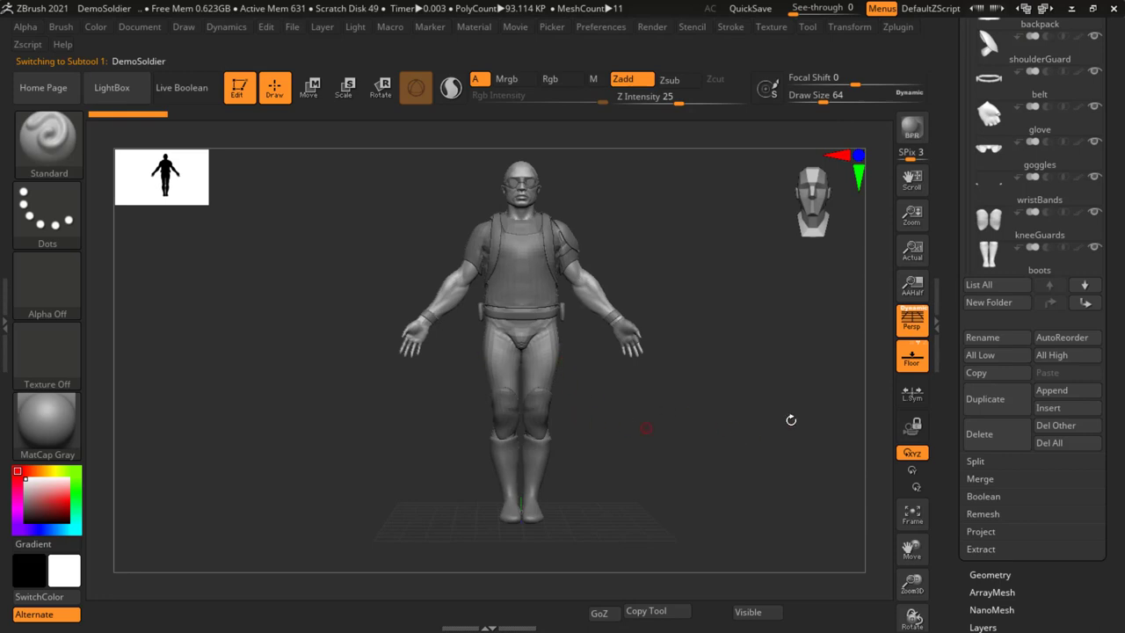
scroll(1036, 175, "up", 5)
scroll(1020, 184, "up", 1)
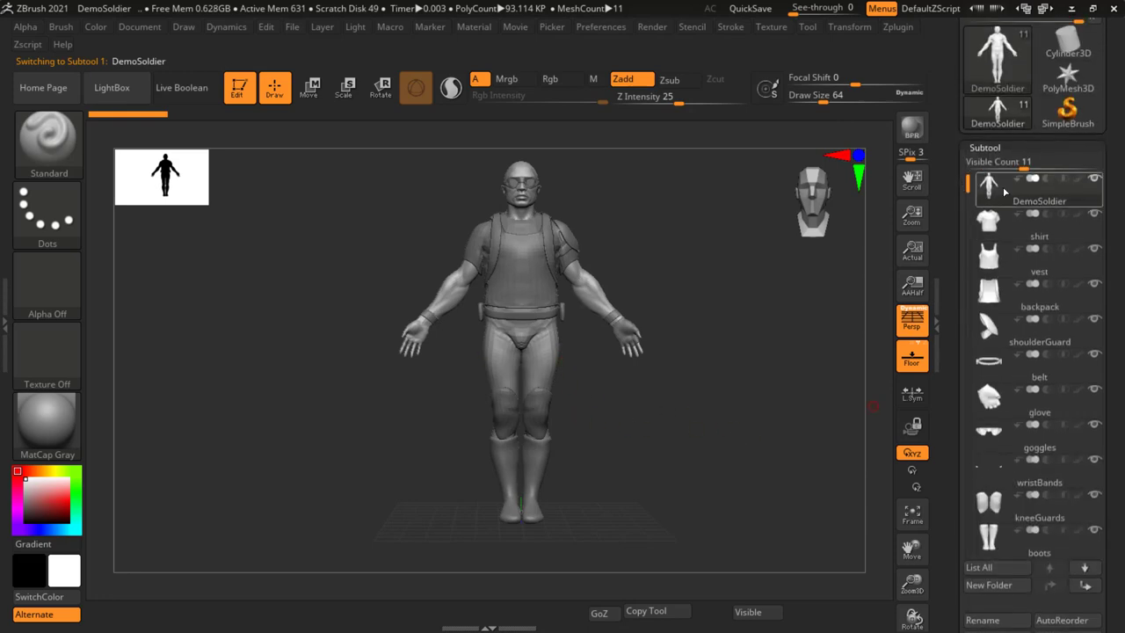
scroll(1011, 228, "down", 1)
scroll(1001, 290, "down", 4)
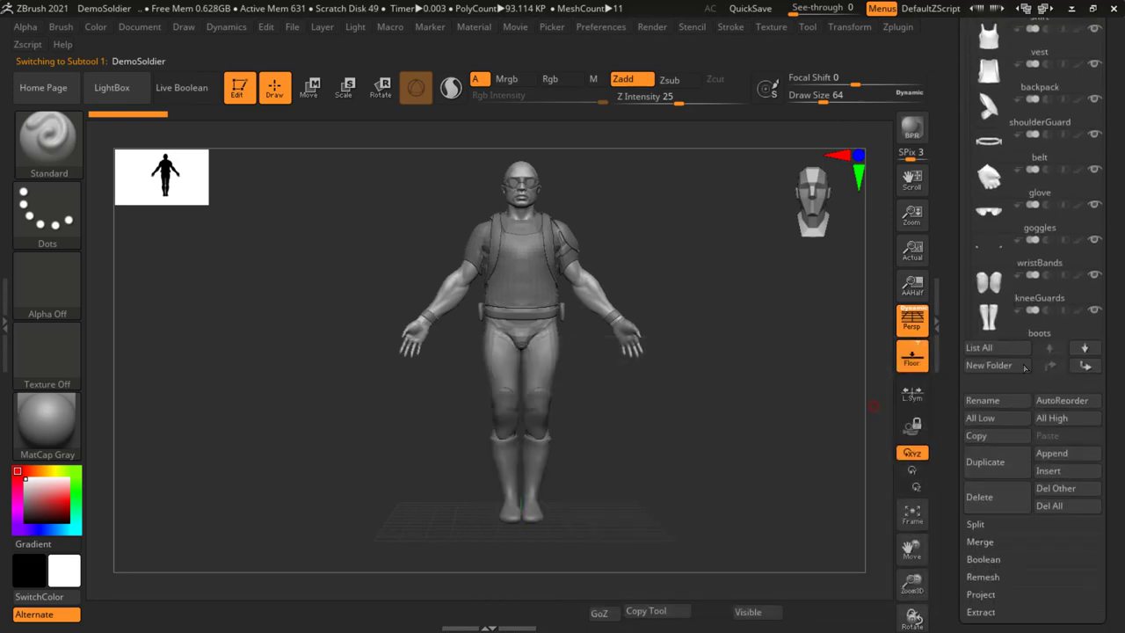
Step: Pick boots from the List All overview, then make shoulderGuard active
left_click(980, 349)
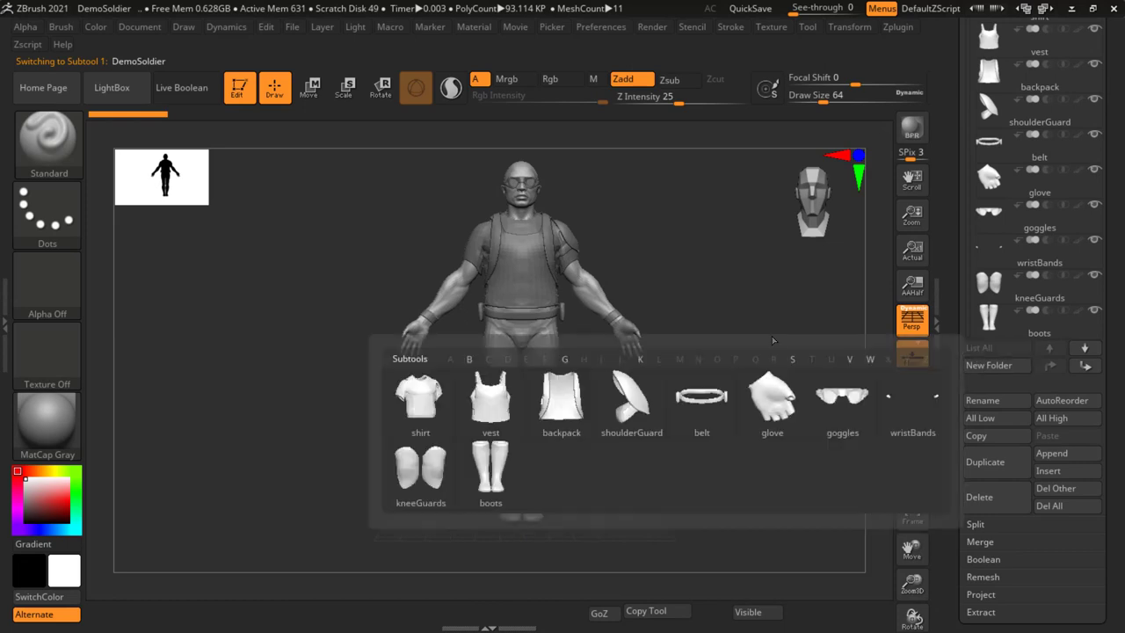
left_click(490, 499)
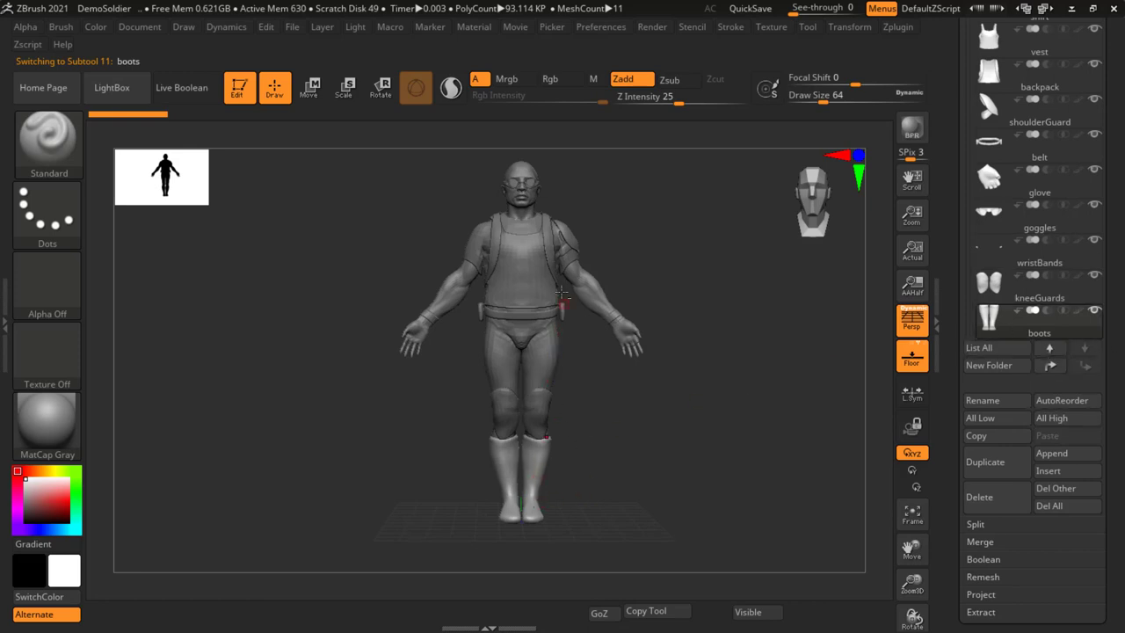
left_click(571, 239, "alt")
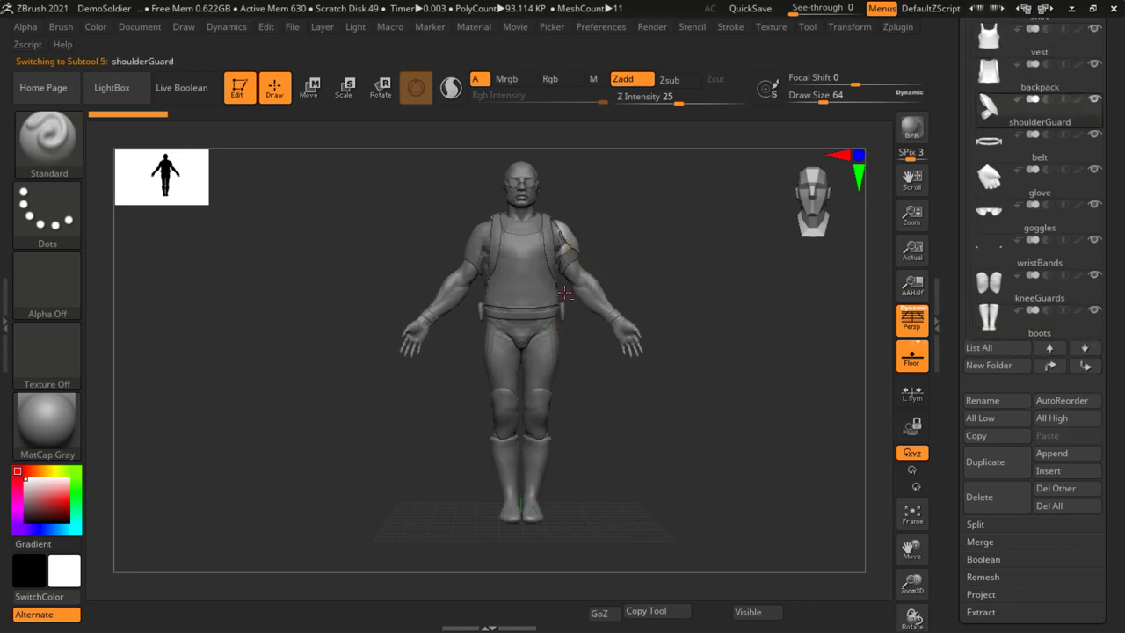
left_click(986, 348)
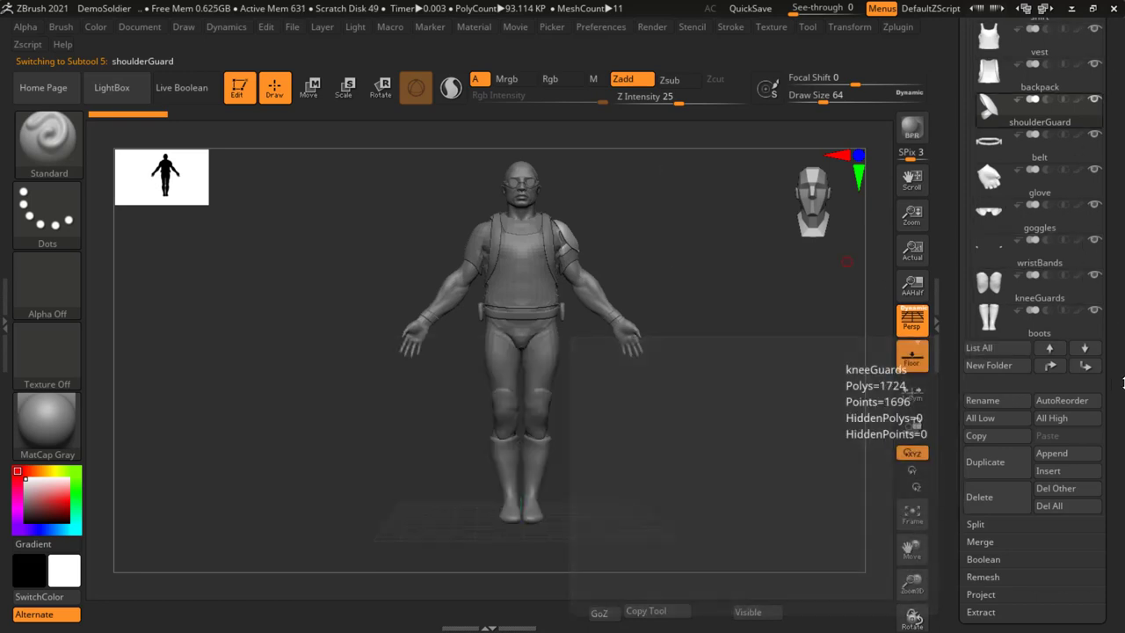
scroll(1117, 310, "down", 2)
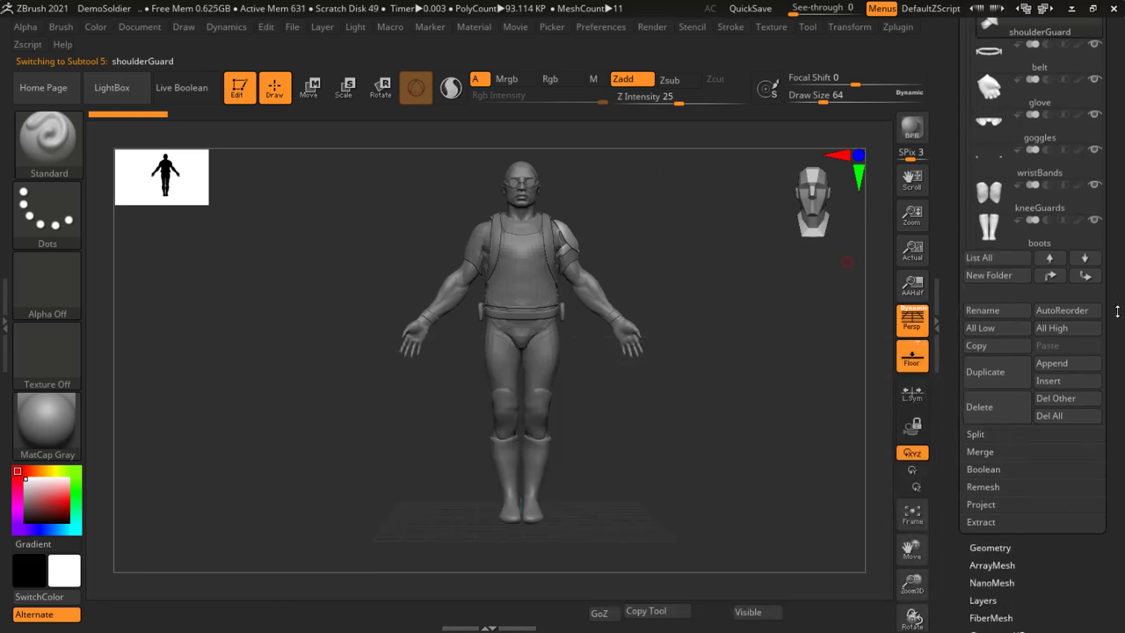
Step: Step the selection up to backpack, down through goggles to wristBands, back up, then reselect wristBands
left_click(1049, 260)
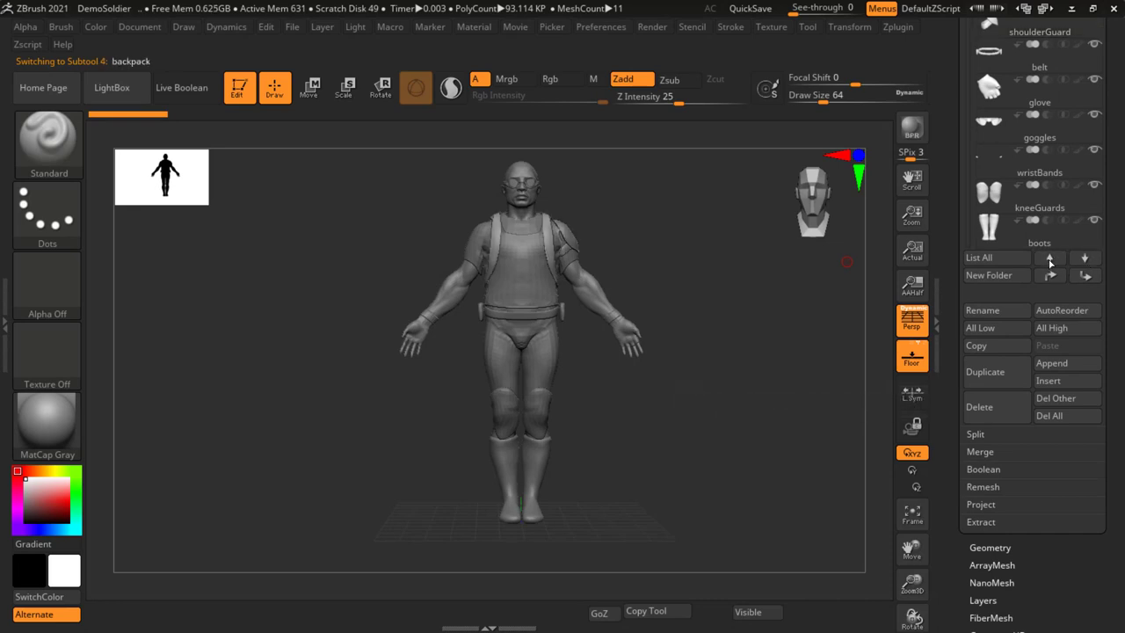
left_click(1084, 259)
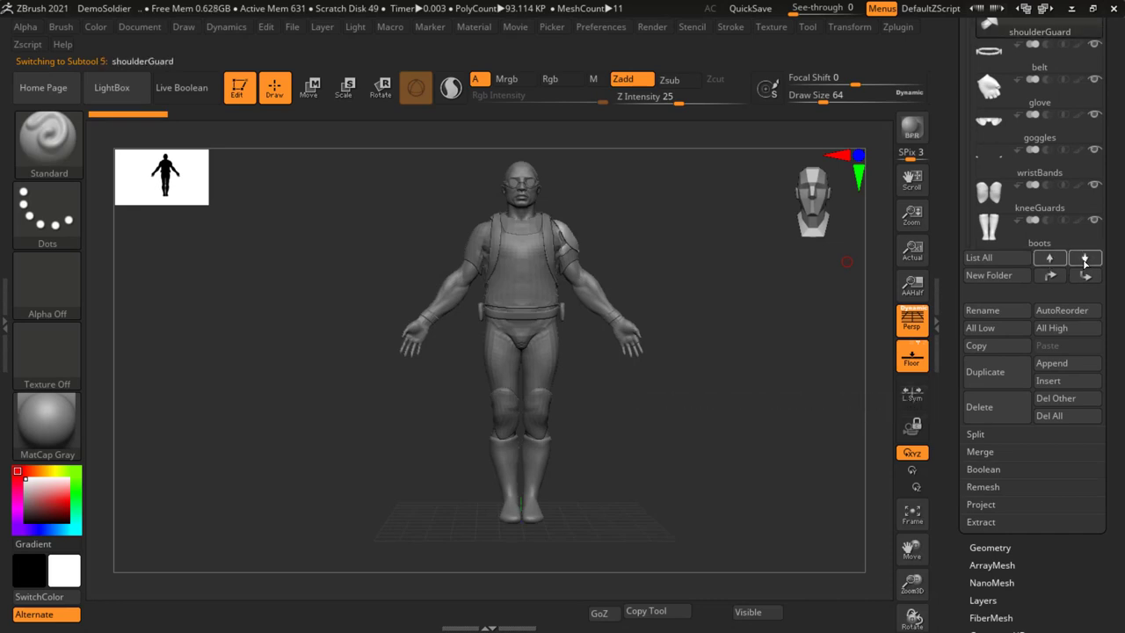
left_click(1084, 259)
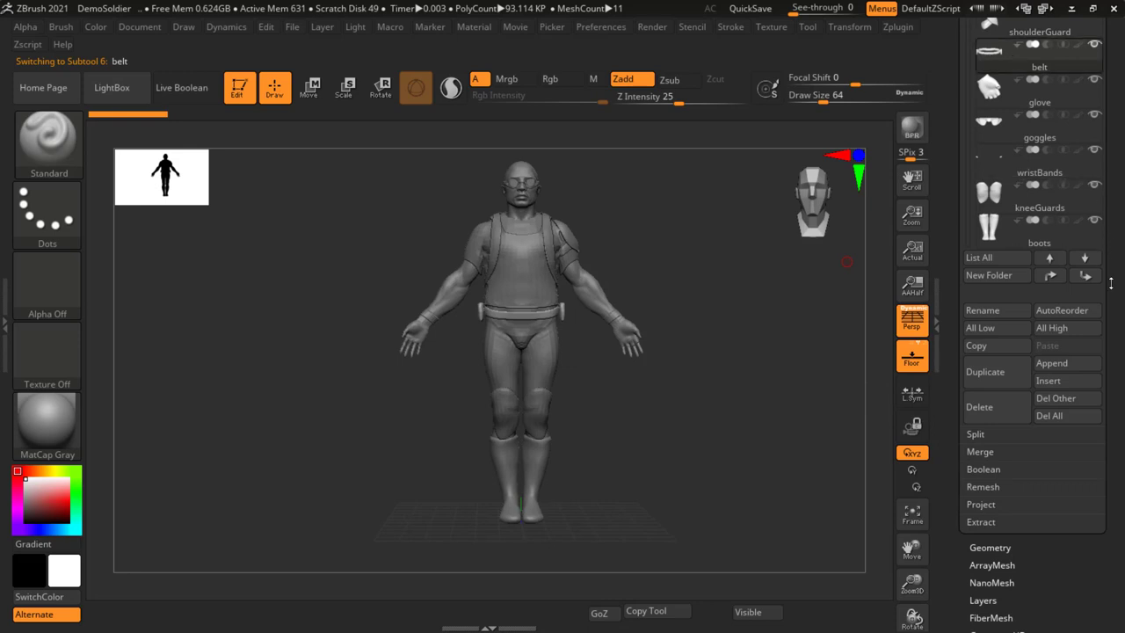
left_click(1085, 260)
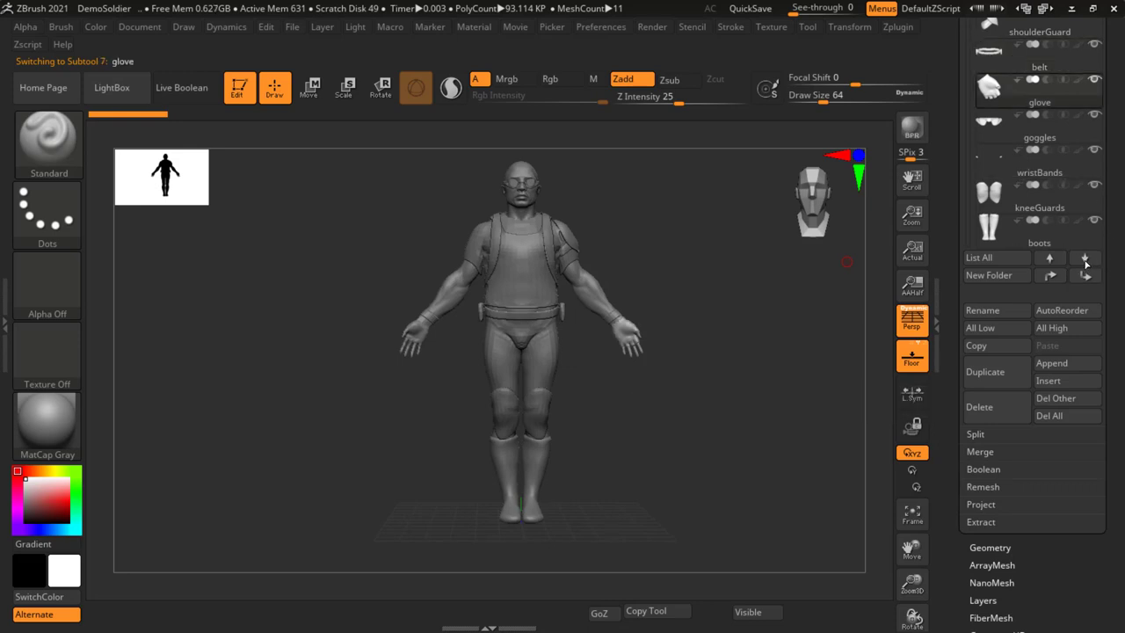
left_click(1084, 259)
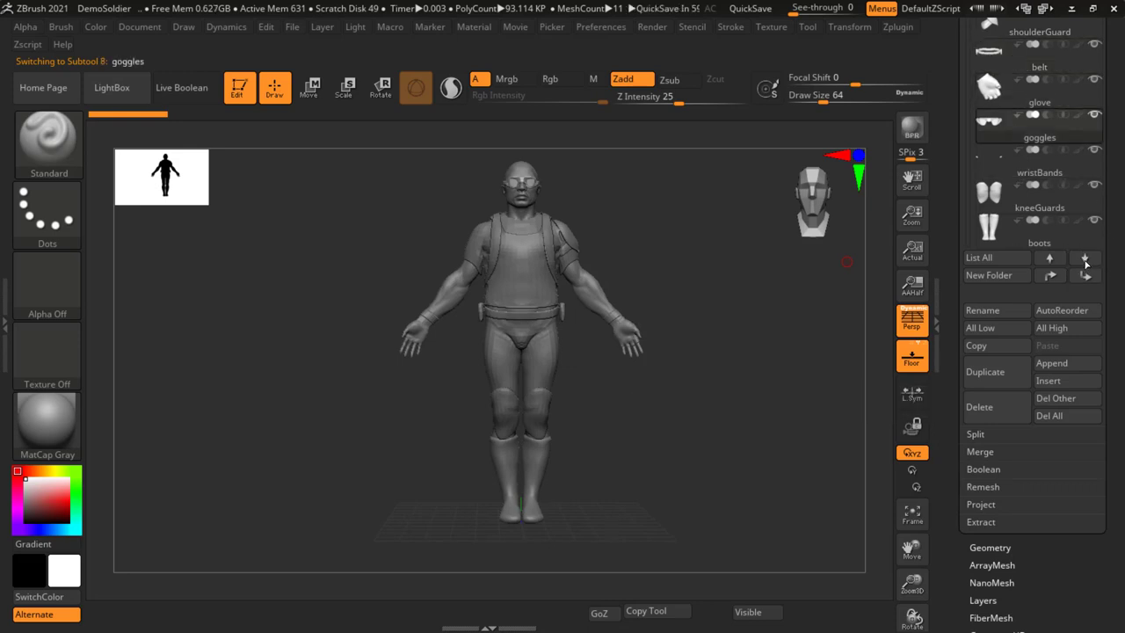
left_click(1085, 260)
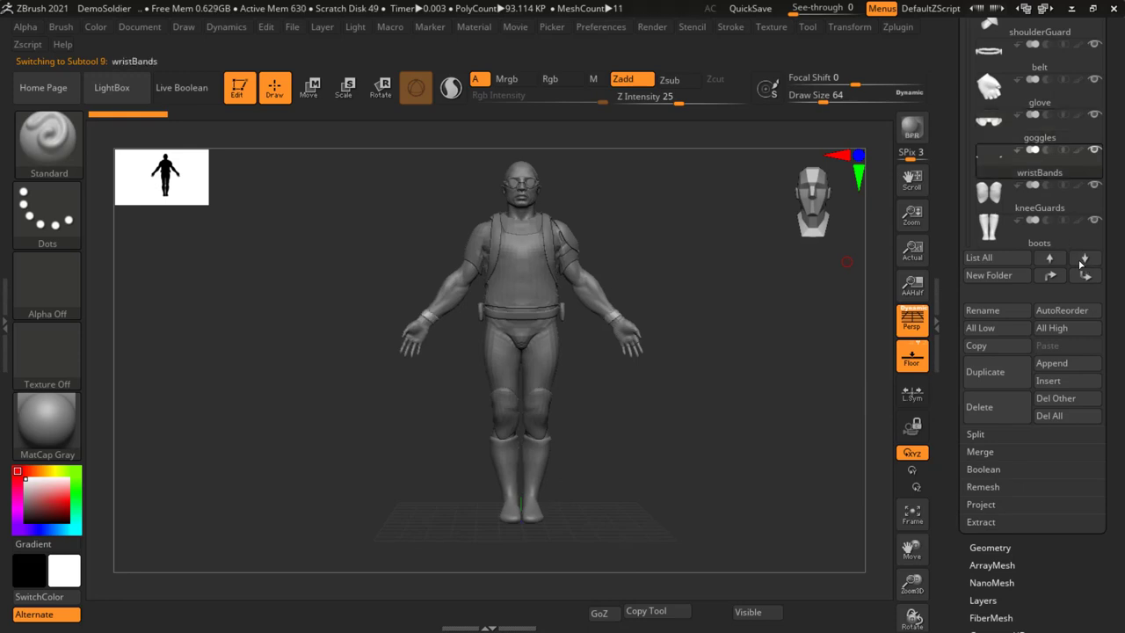
left_click(1048, 259)
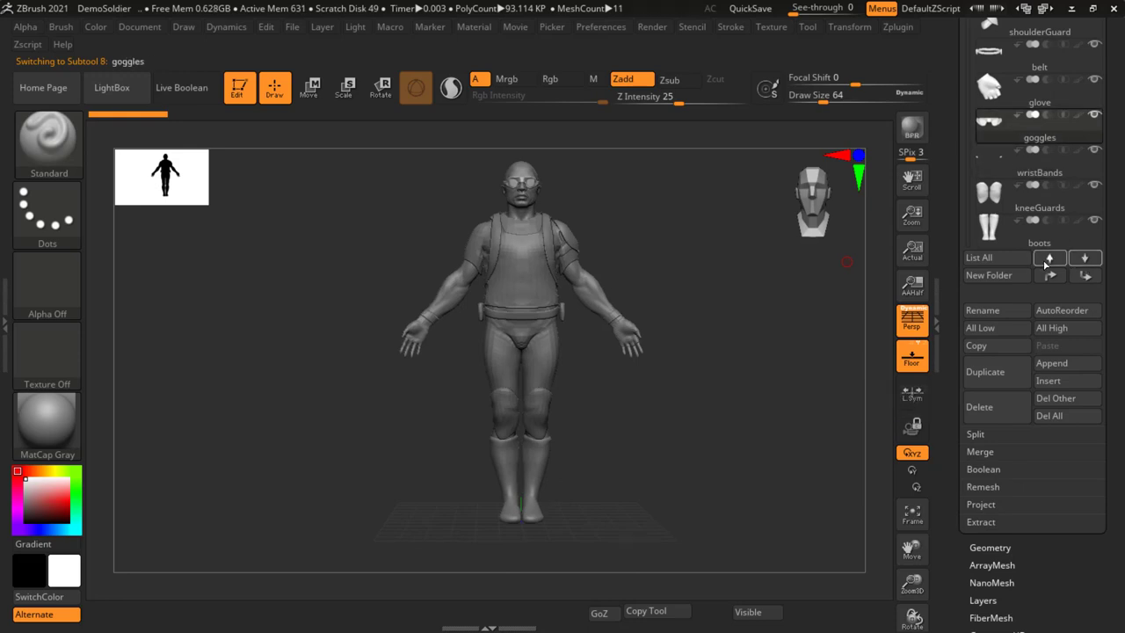
left_click(1048, 258)
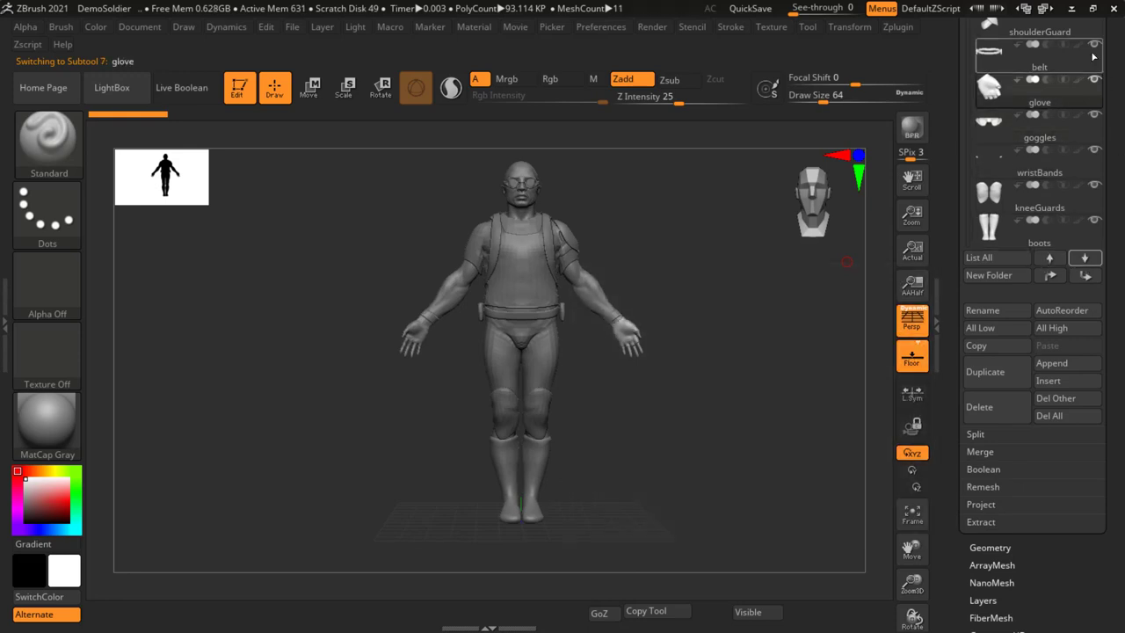
left_click(1039, 171)
scroll(1115, 369, "up", 2)
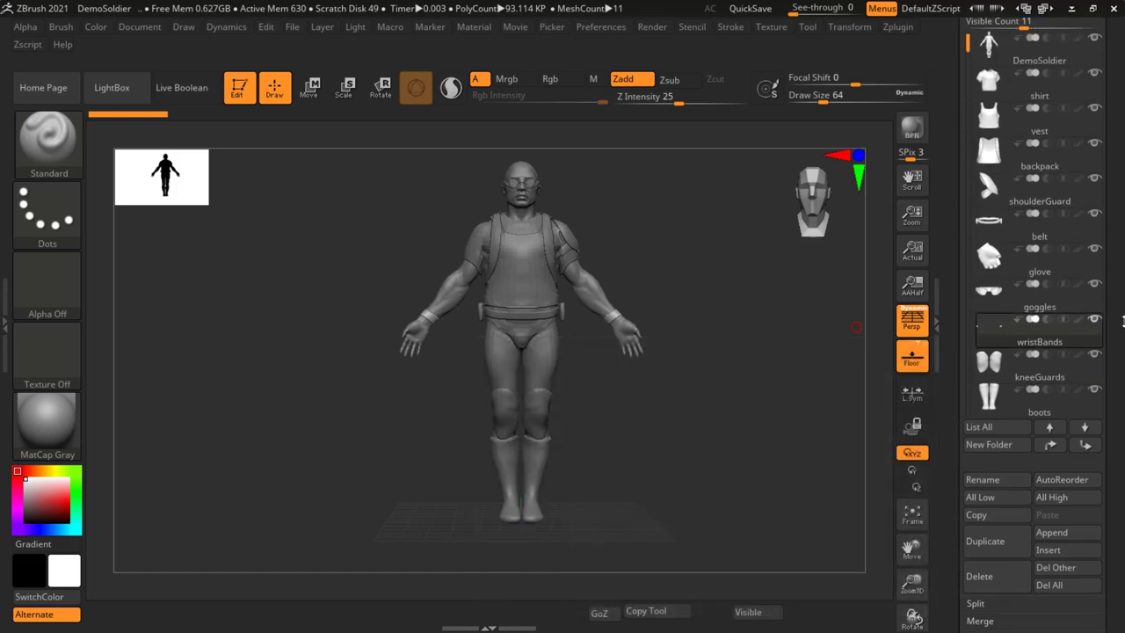
Step: Move DemoSoldier one place down so shirt sits at the top of the list
scroll(1037, 220, "up", 3)
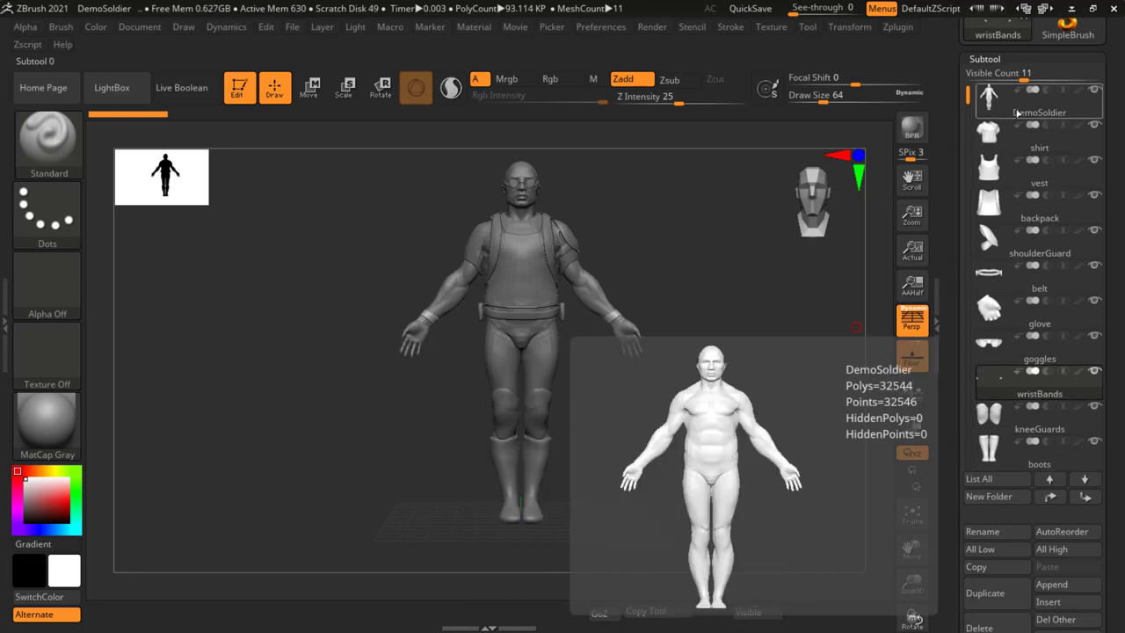
left_click(1006, 105)
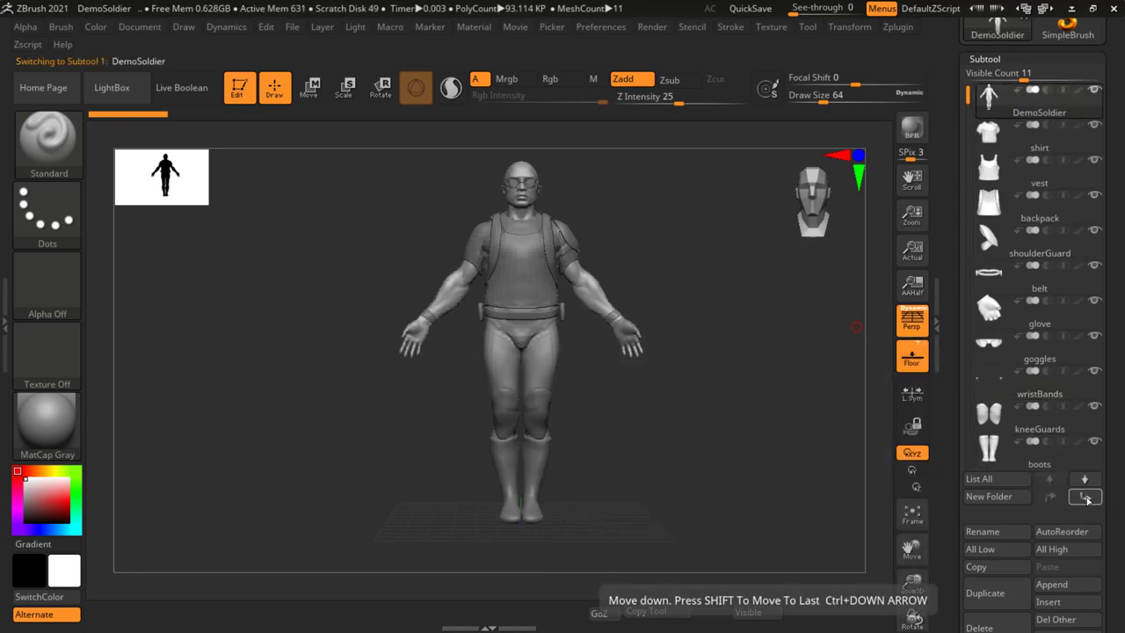
left_click(1084, 498)
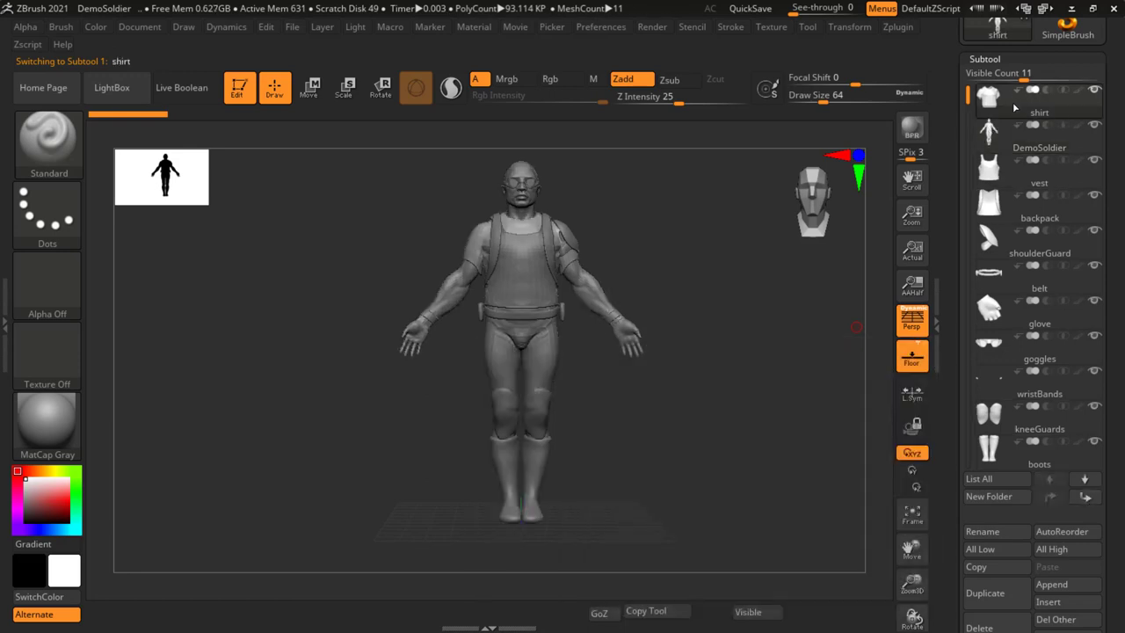
left_click(1015, 95)
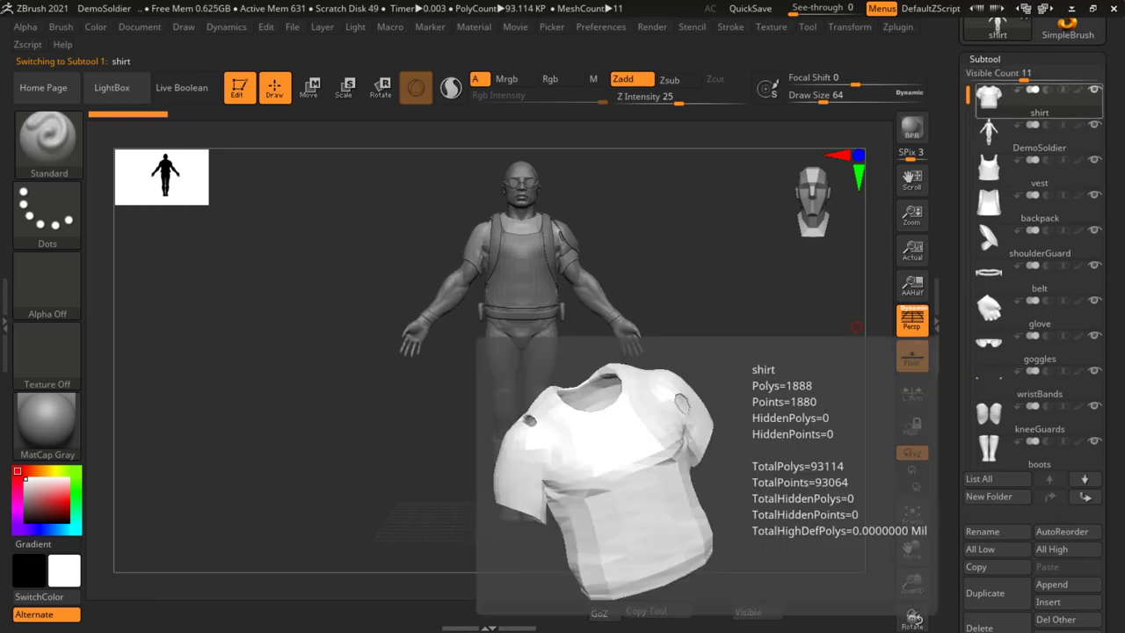
Step: Move boots up four places so it sits just below belt
scroll(1115, 174, "down", 3)
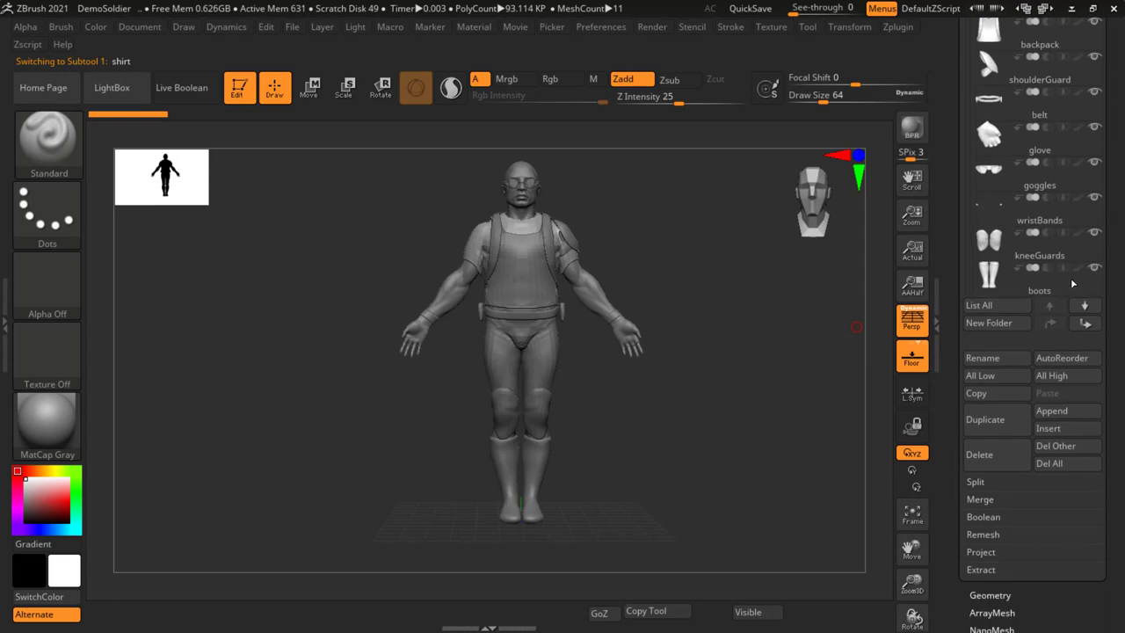
left_click(1011, 280)
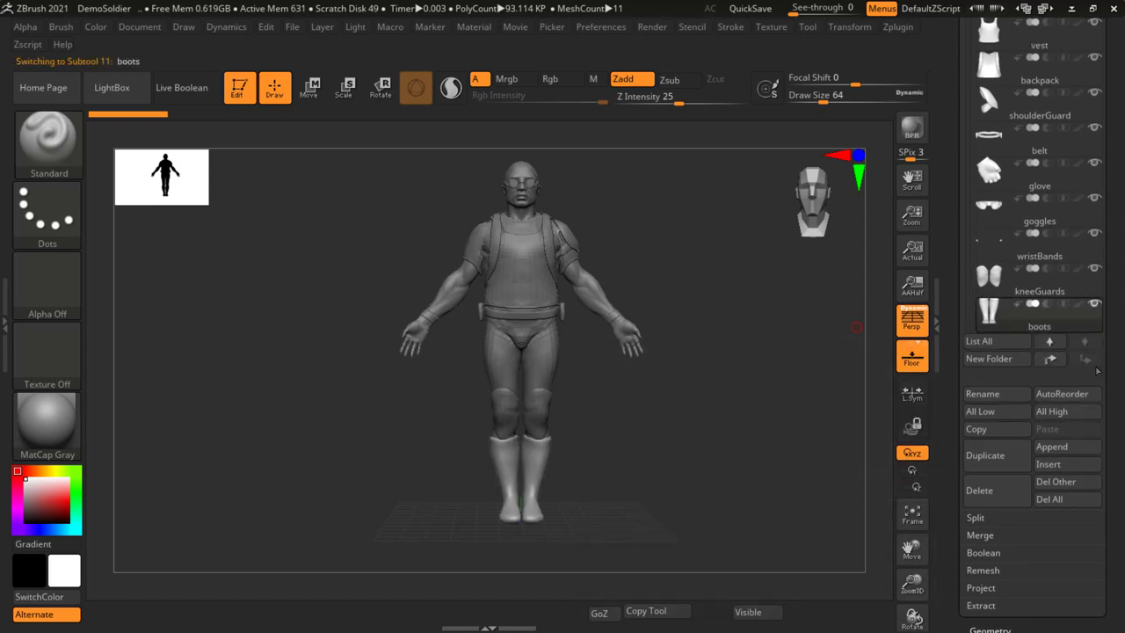
left_click(1047, 358)
left_click(1050, 359)
left_click(1051, 360)
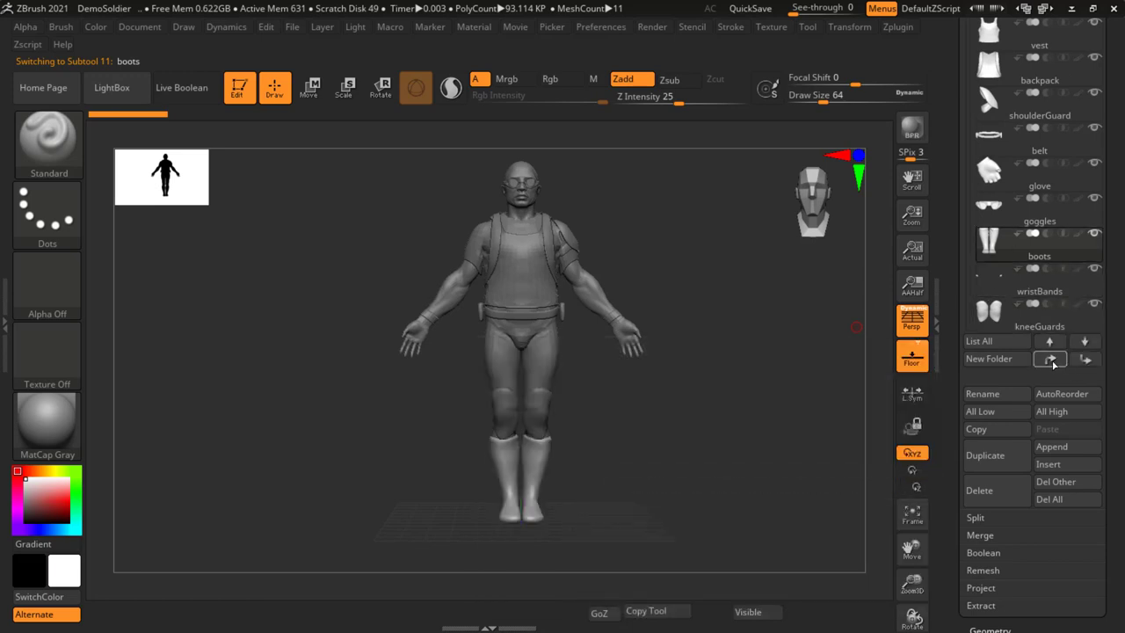
left_click(1051, 361)
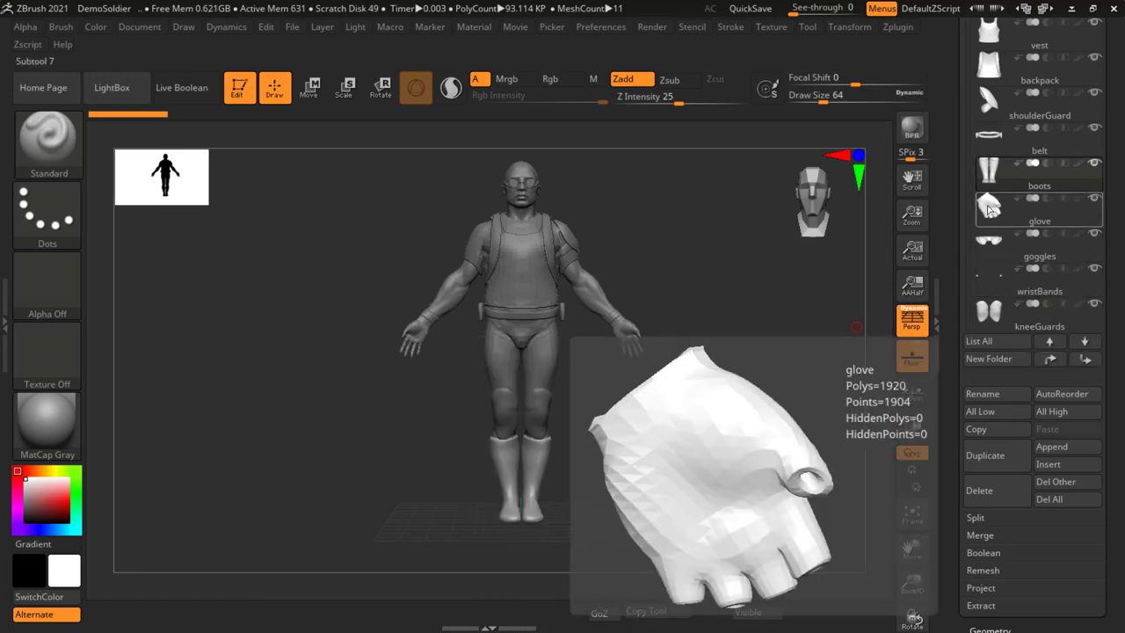
Step: Send the glove subtool to the very bottom of the list, below kneeGuards
left_click(989, 209)
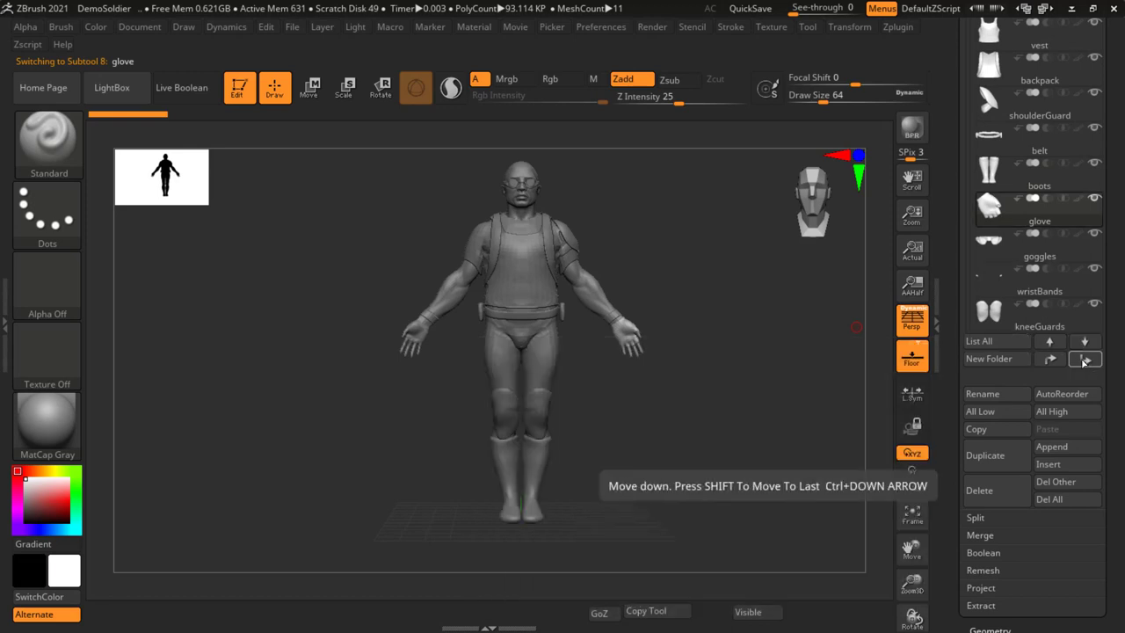
left_click(1087, 360)
left_click(1086, 360)
left_click(1086, 360)
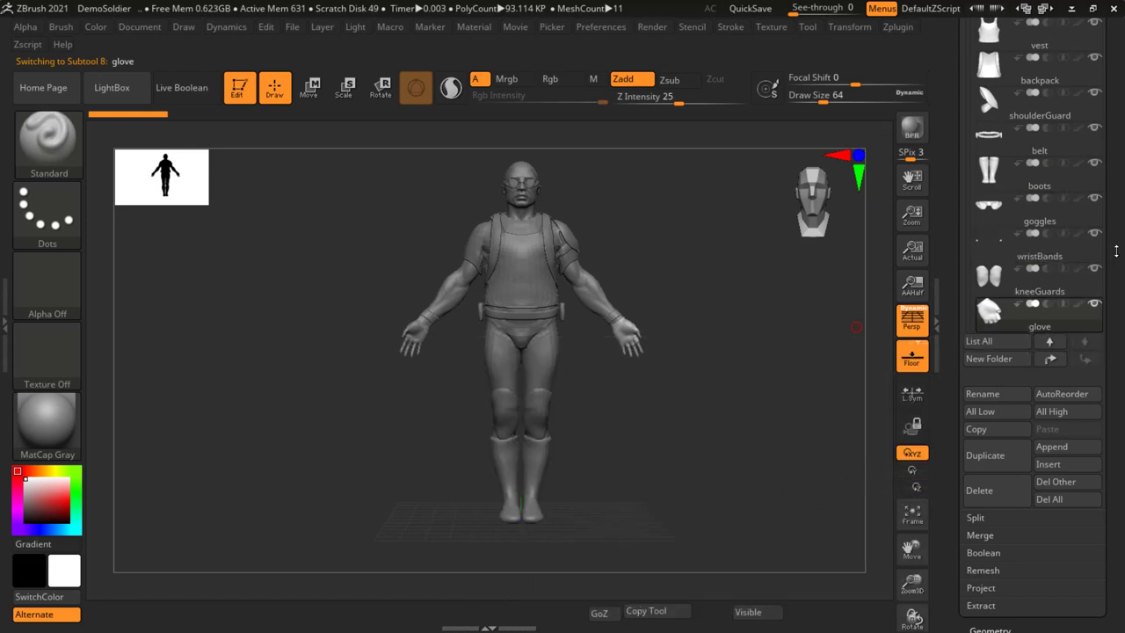
left_click_drag(1122, 249, 1121, 283)
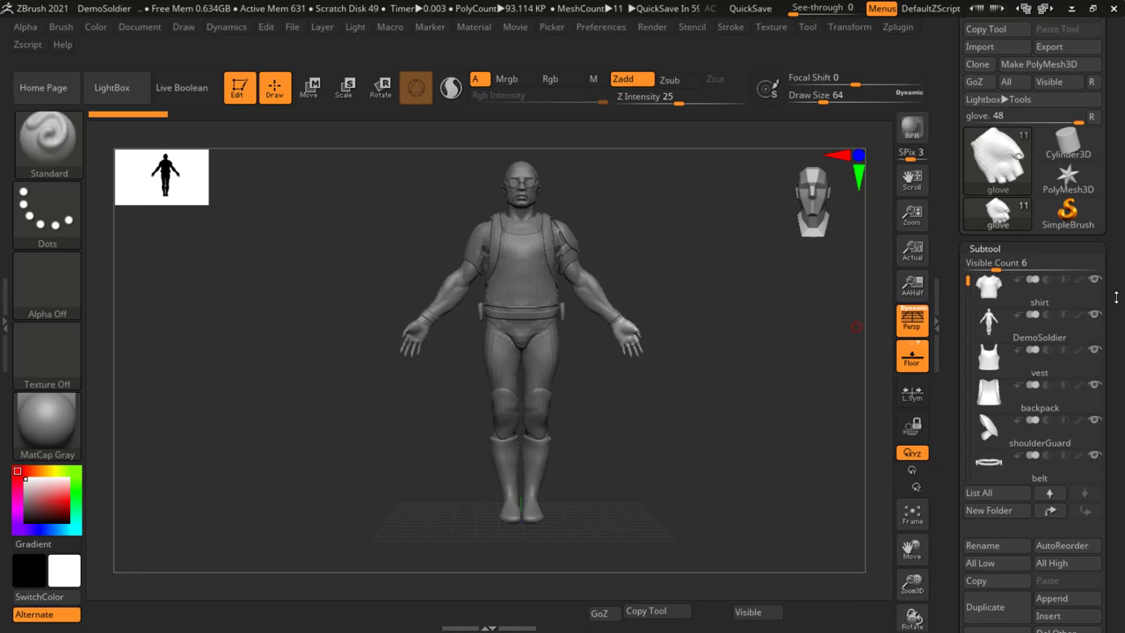
Step: Select the top shirt subtool and give it the new name myshirt
left_click(1040, 302)
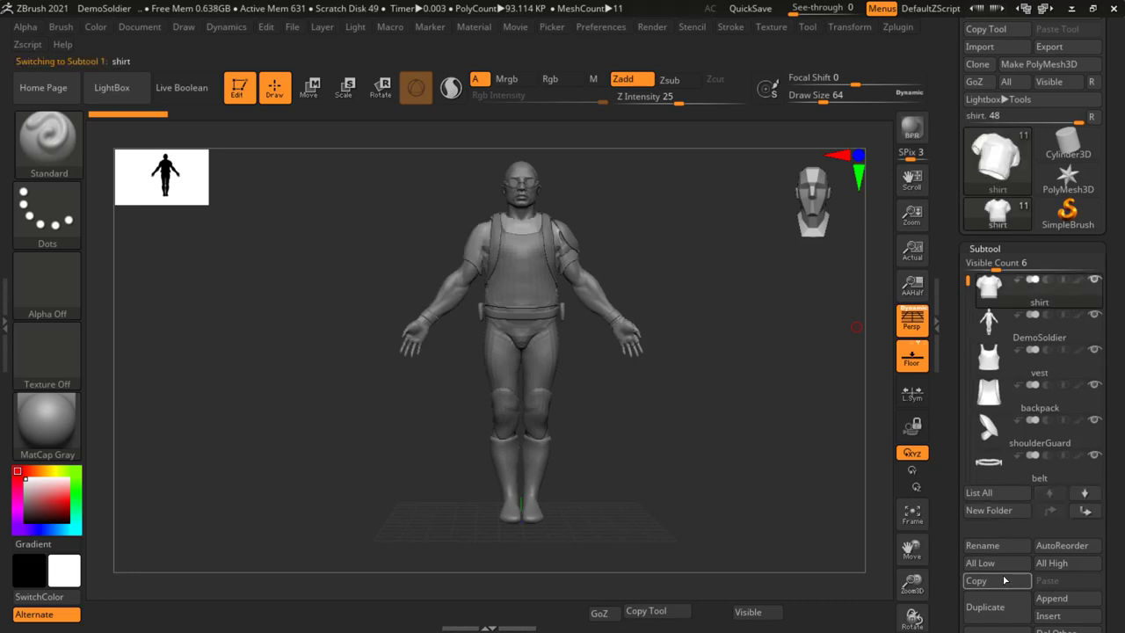
left_click(1004, 551)
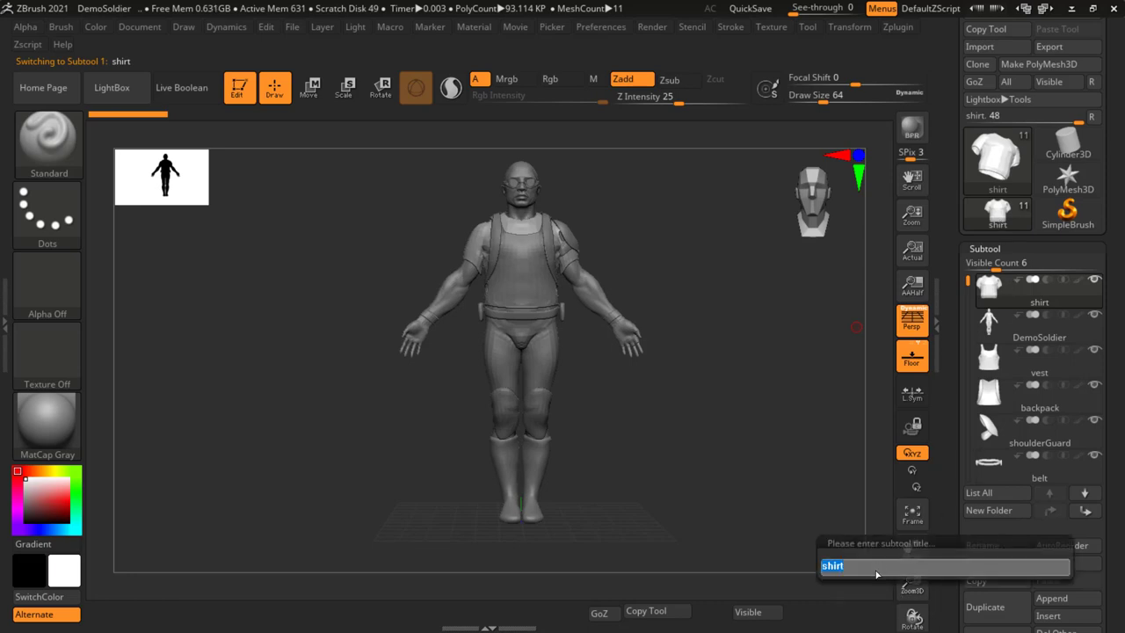
type("my")
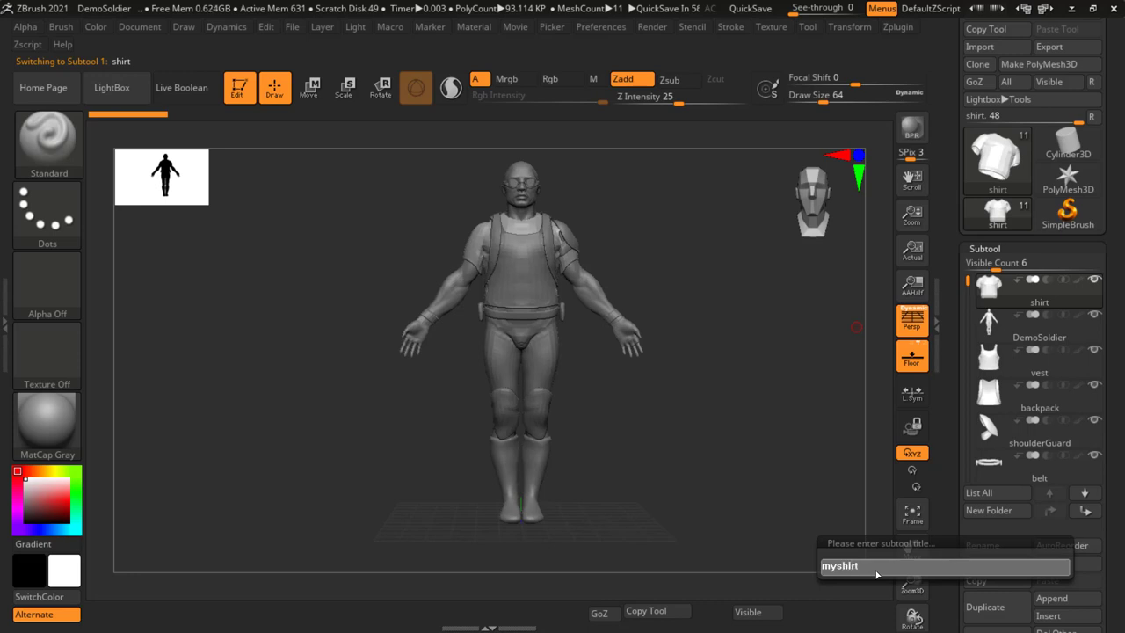
key("Return")
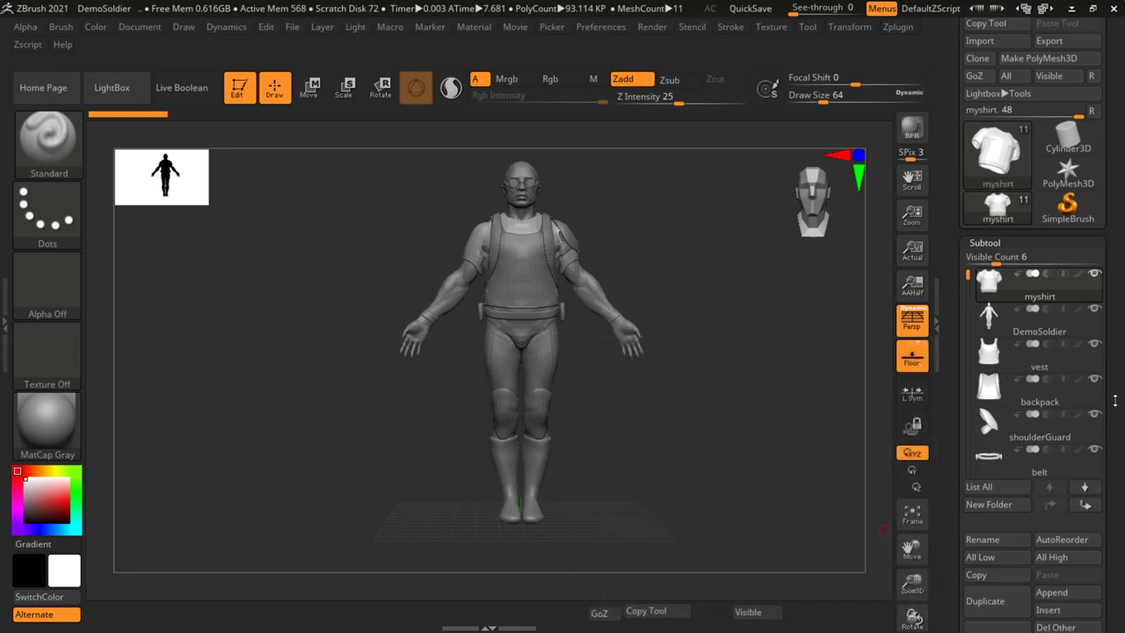
scroll(1114, 400, "down", 3)
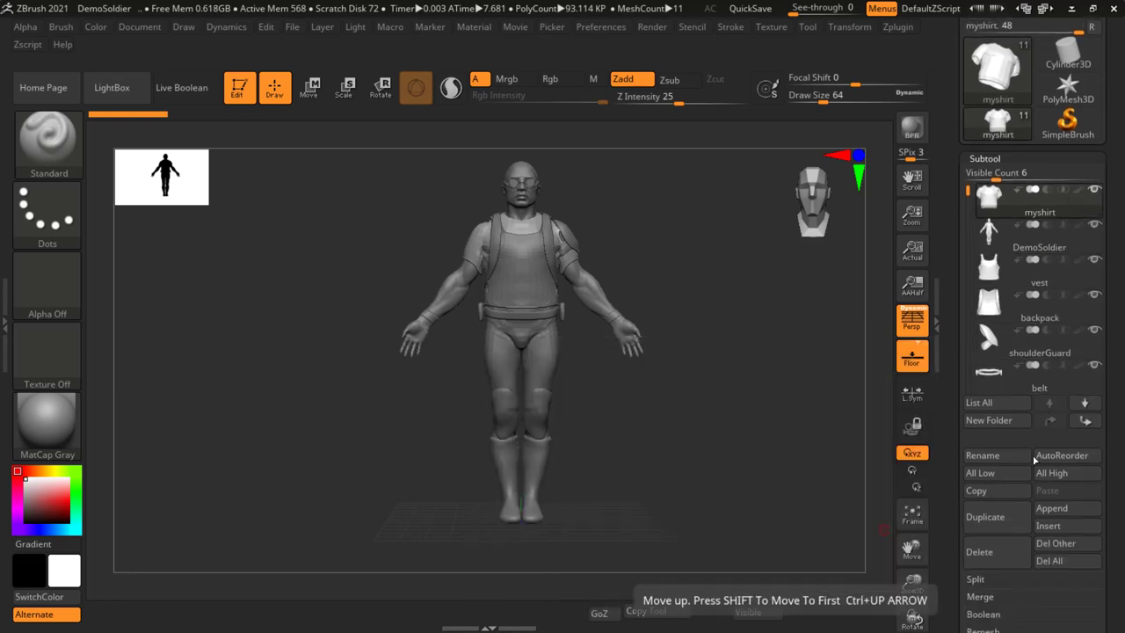
scroll(1113, 411, "down", 5)
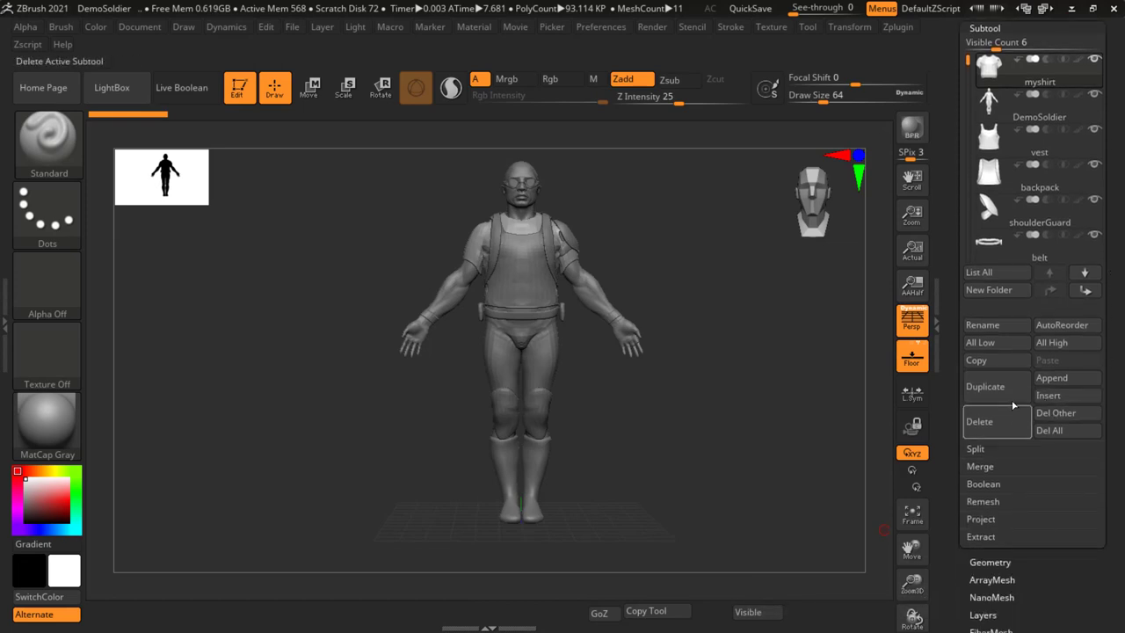
scroll(1123, 282, "up", 1)
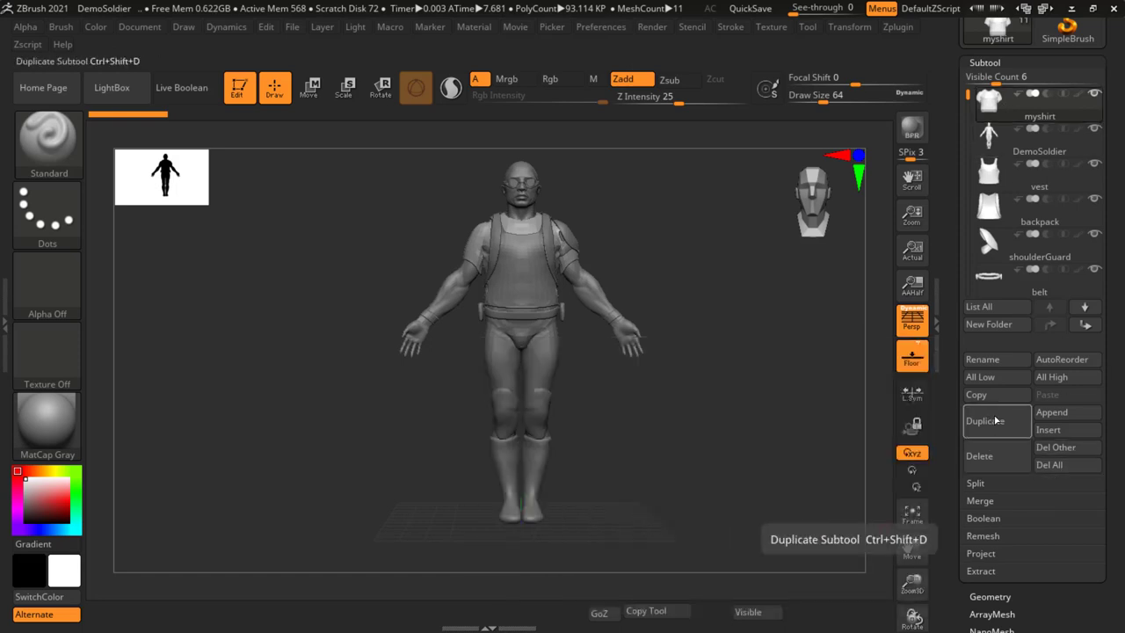
Step: Duplicate the myshirt subtool
mouse_move(985, 387)
left_click(985, 422)
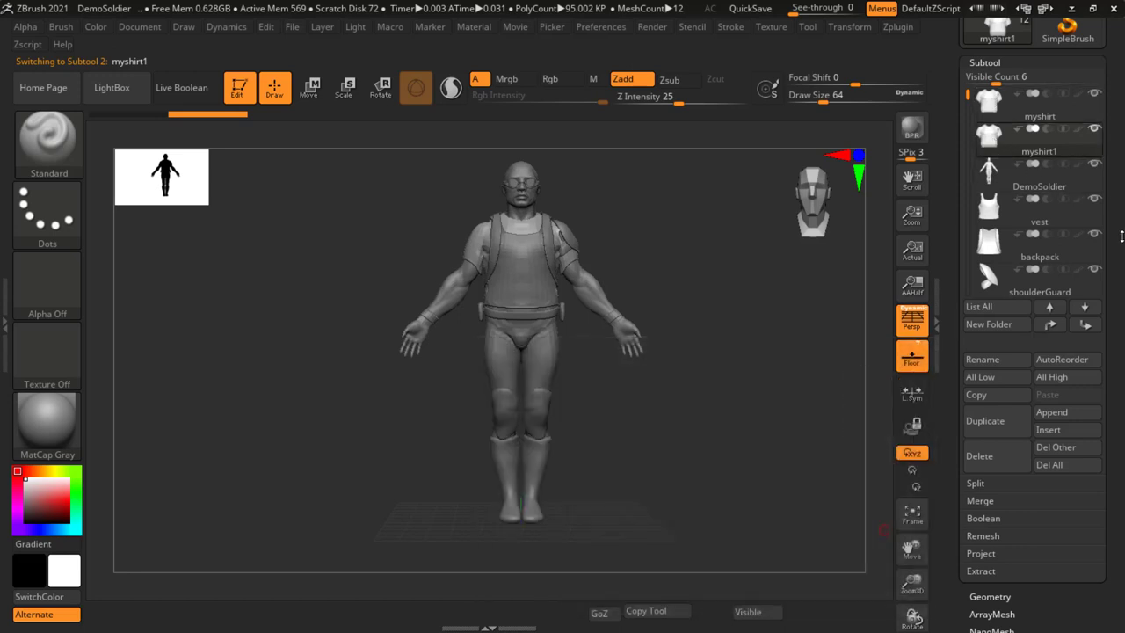
scroll(946, 117, "down", 1)
left_click_drag(967, 91, 970, 153)
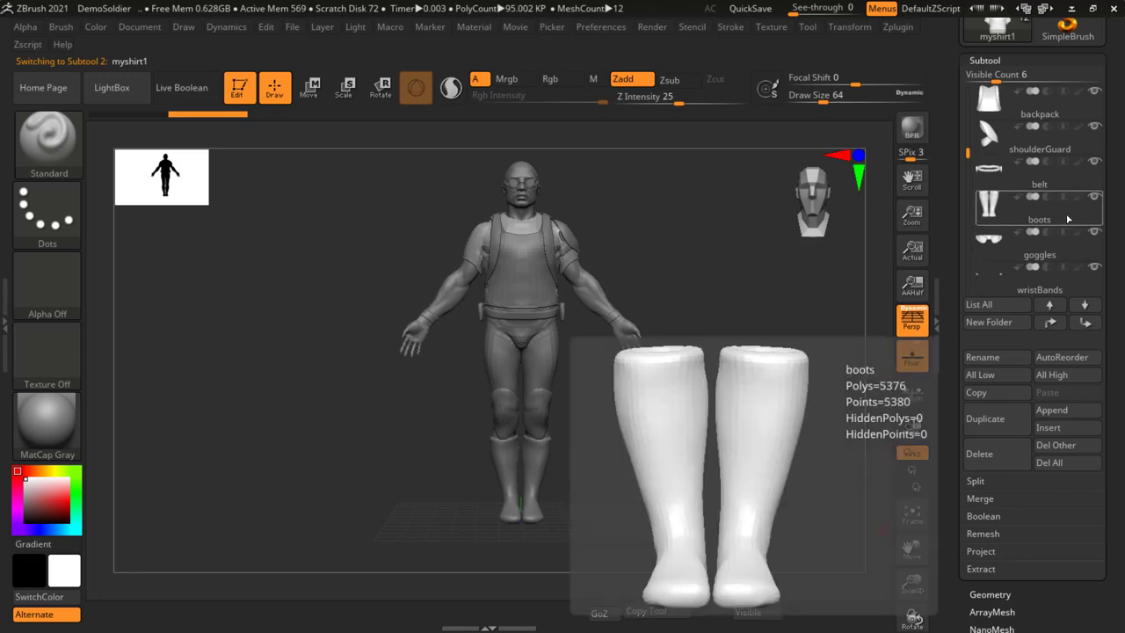
Step: Duplicate the boots subtool and rename the boots1 copy to secondOption
left_click(1064, 214)
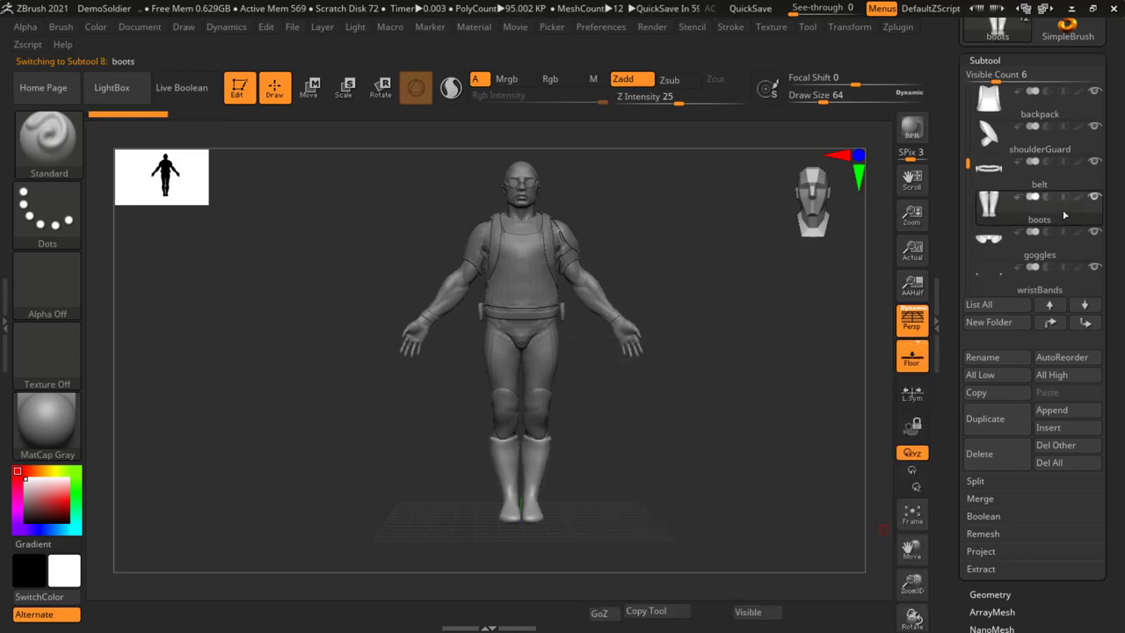
left_click(985, 418)
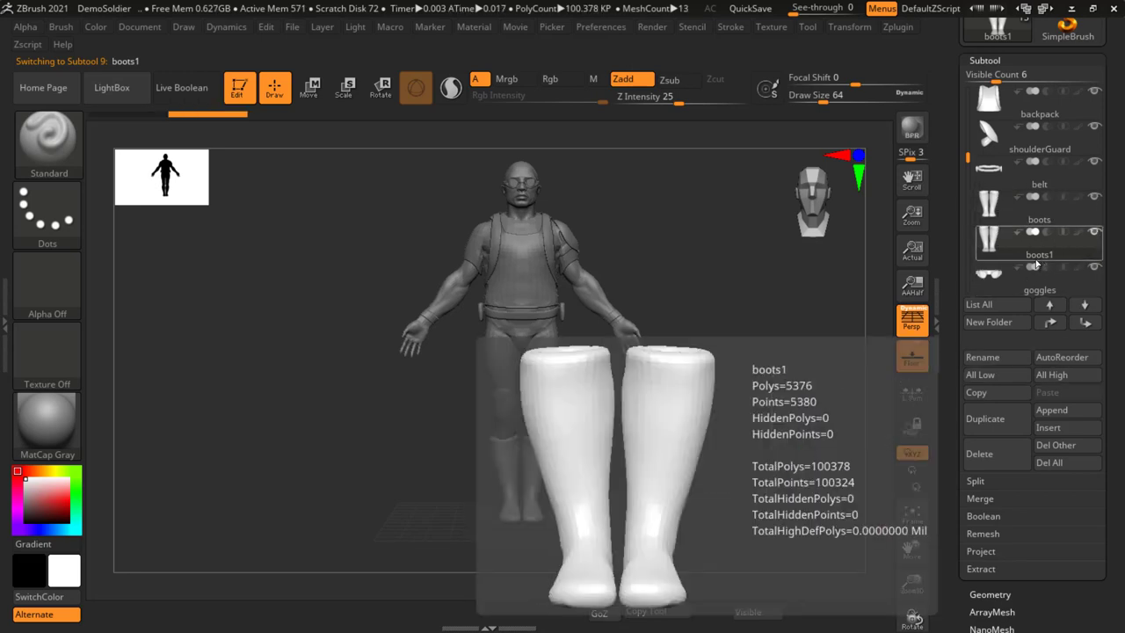
left_click(994, 359)
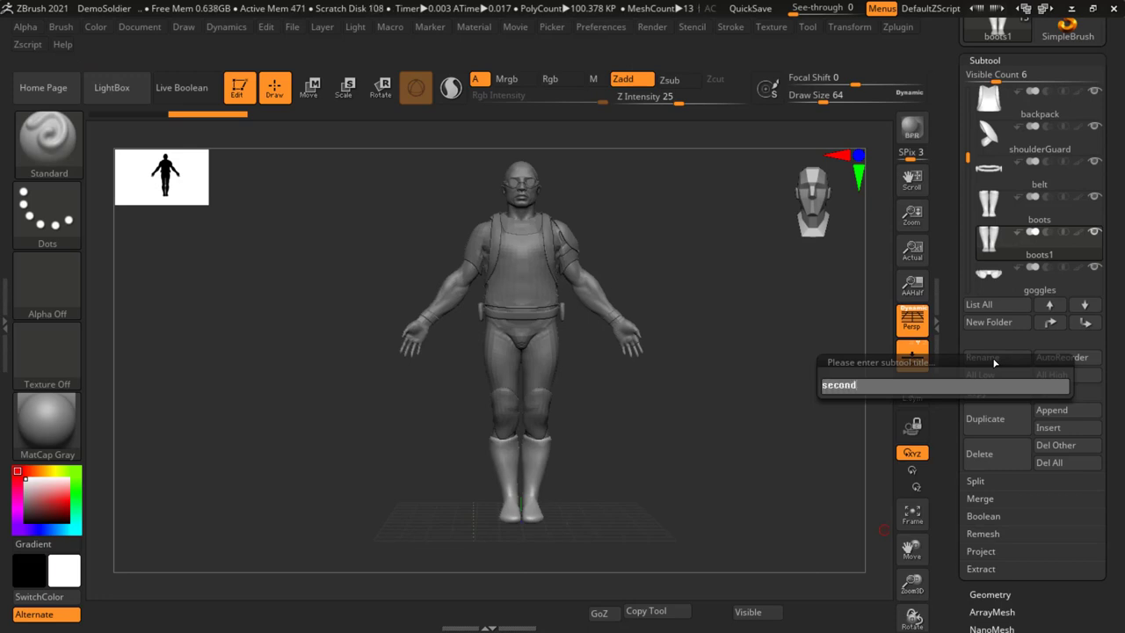
type("Option")
key("Return")
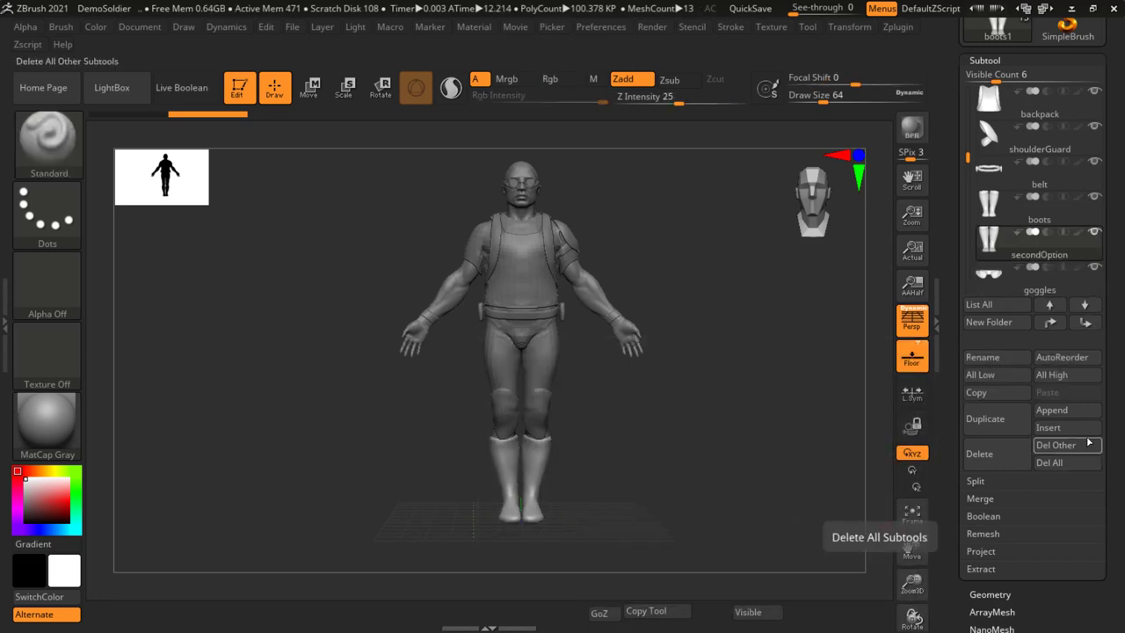
scroll(1089, 387, "down", 1)
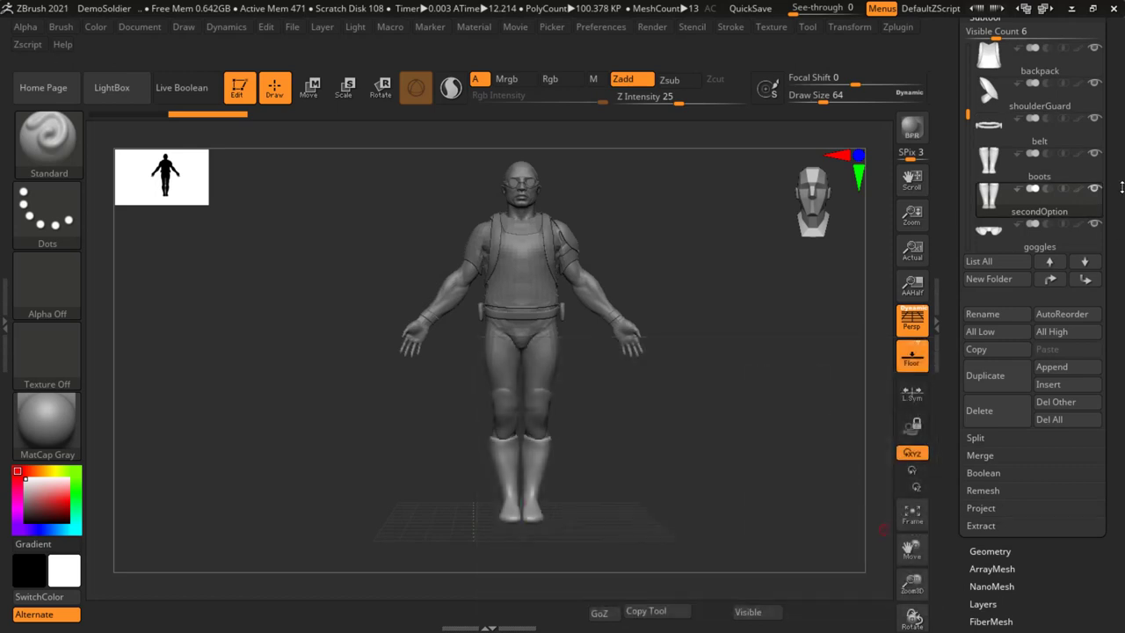
scroll(968, 286, "up", 4)
Step: Append a Ring3D mesh from the 3D Meshes picker, creating subtool PM3D_Ring3D1
mouse_move(968, 286)
left_mouse_down()
mouse_move(965, 224)
mouse_move(948, 329)
left_mouse_up()
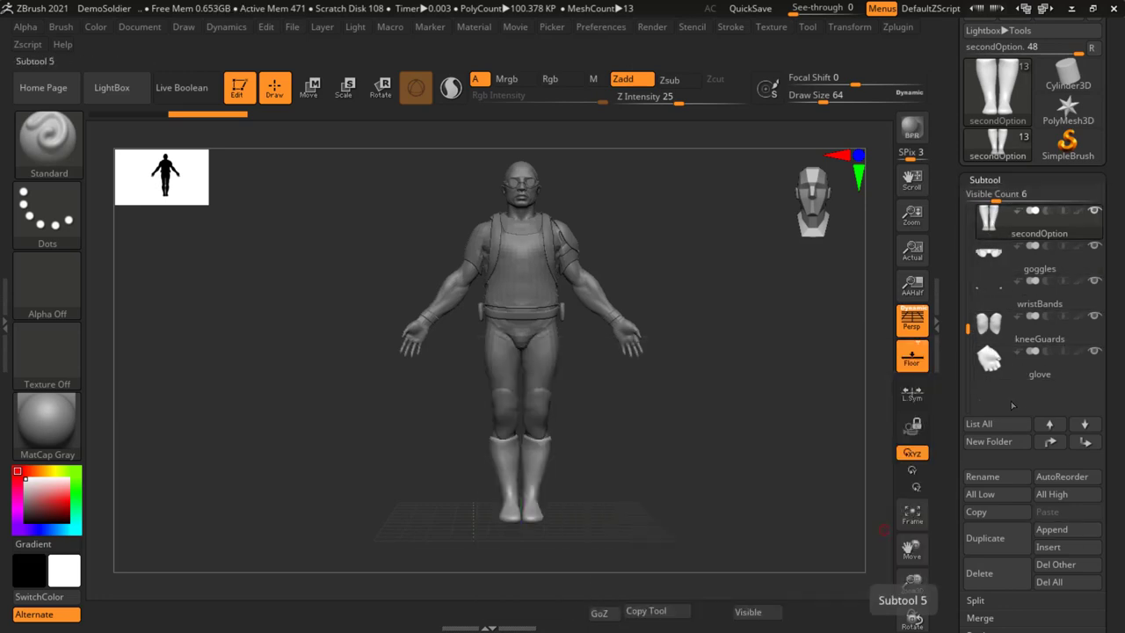
left_click(1067, 529)
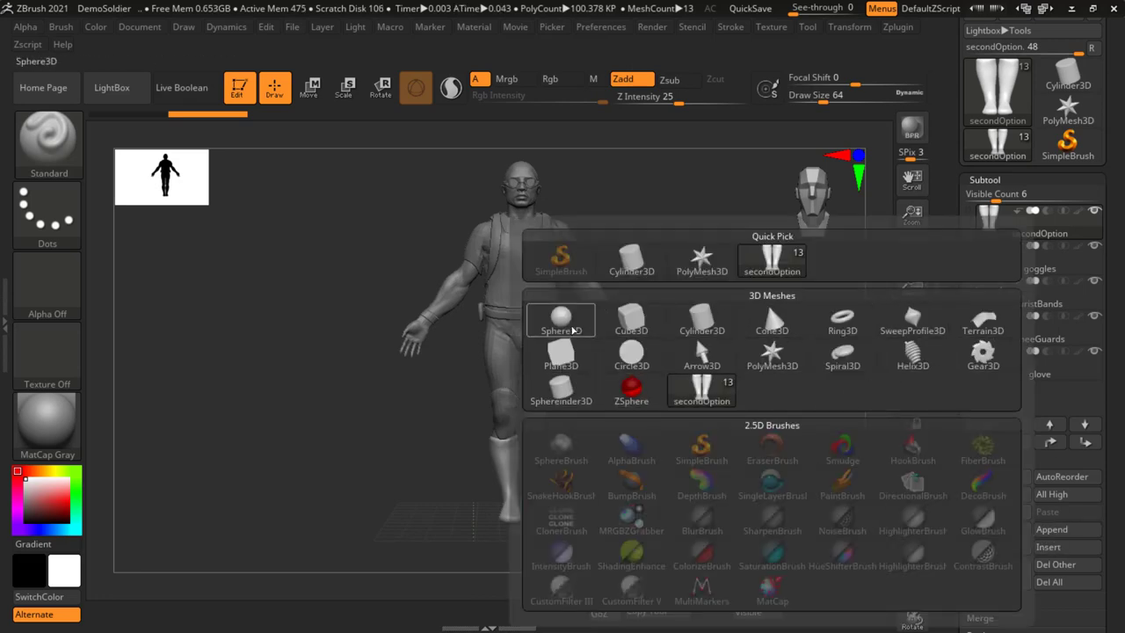
mouse_move(842, 320)
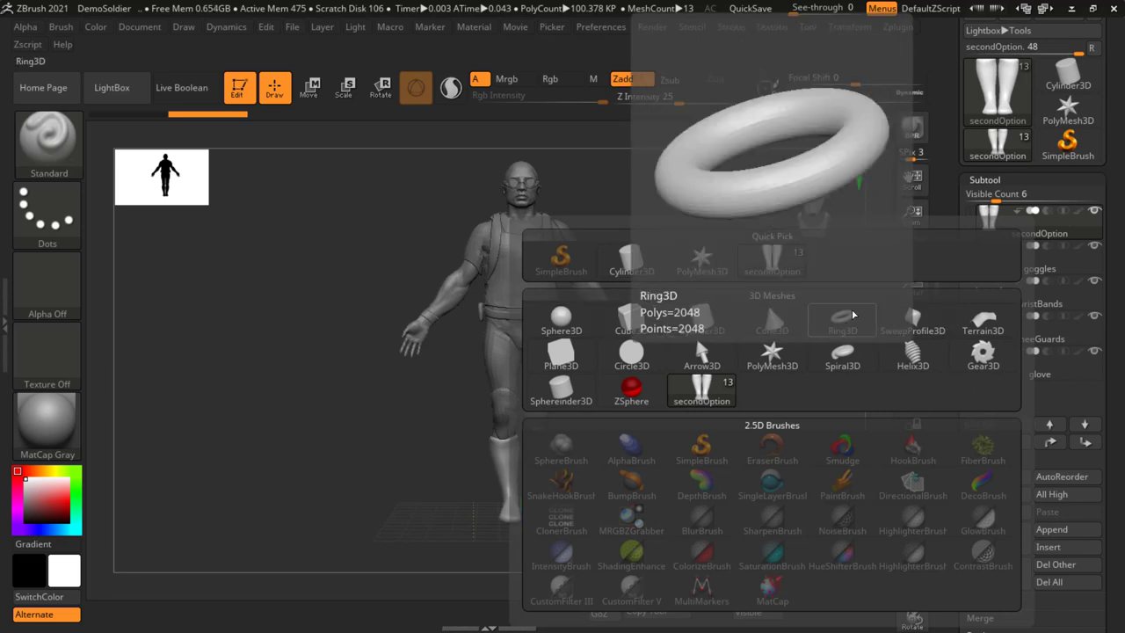
left_click(843, 323)
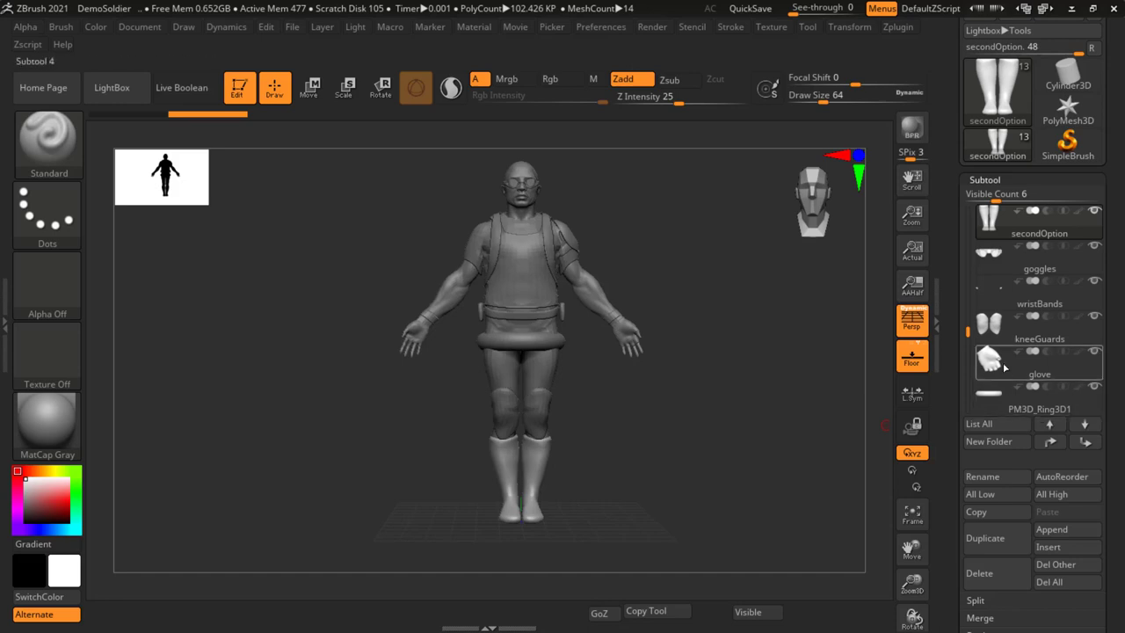
left_click_drag(968, 333, 967, 353)
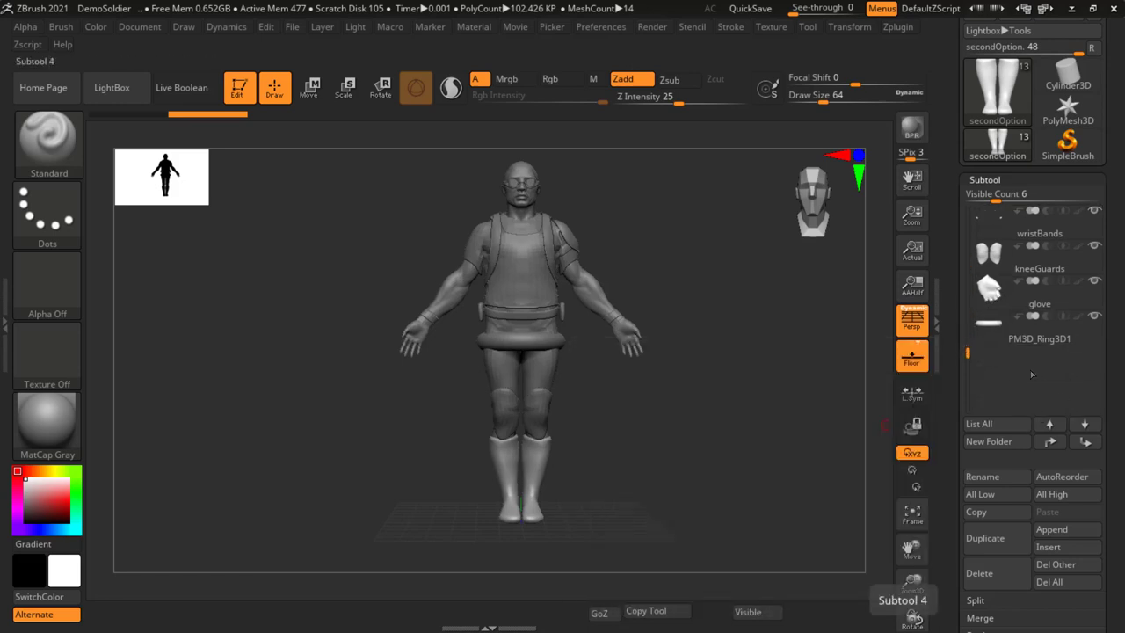
Step: Undo an accidental upward move made with the Move gizmo
left_click(1085, 539)
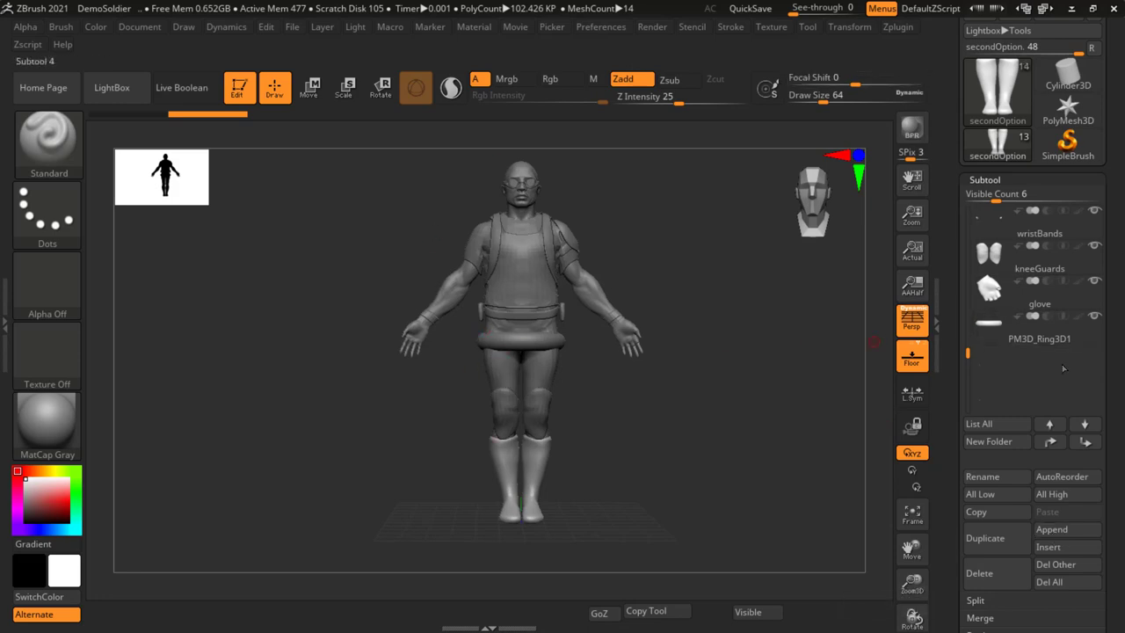
key("w")
left_click_drag(530, 436, 530, 360)
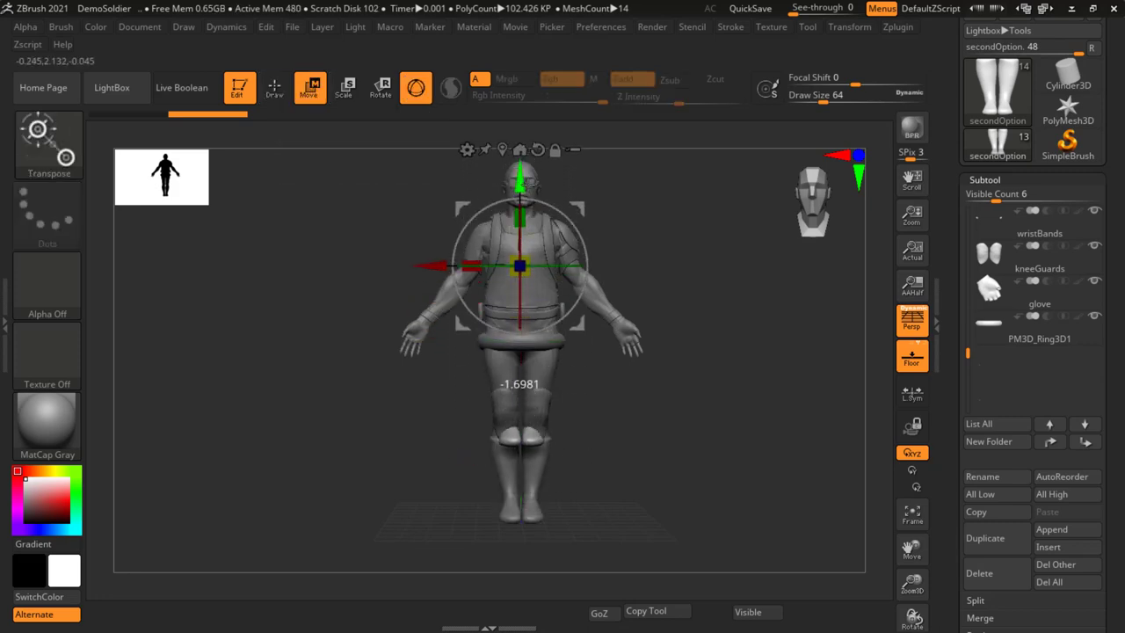
key("ctrl+z")
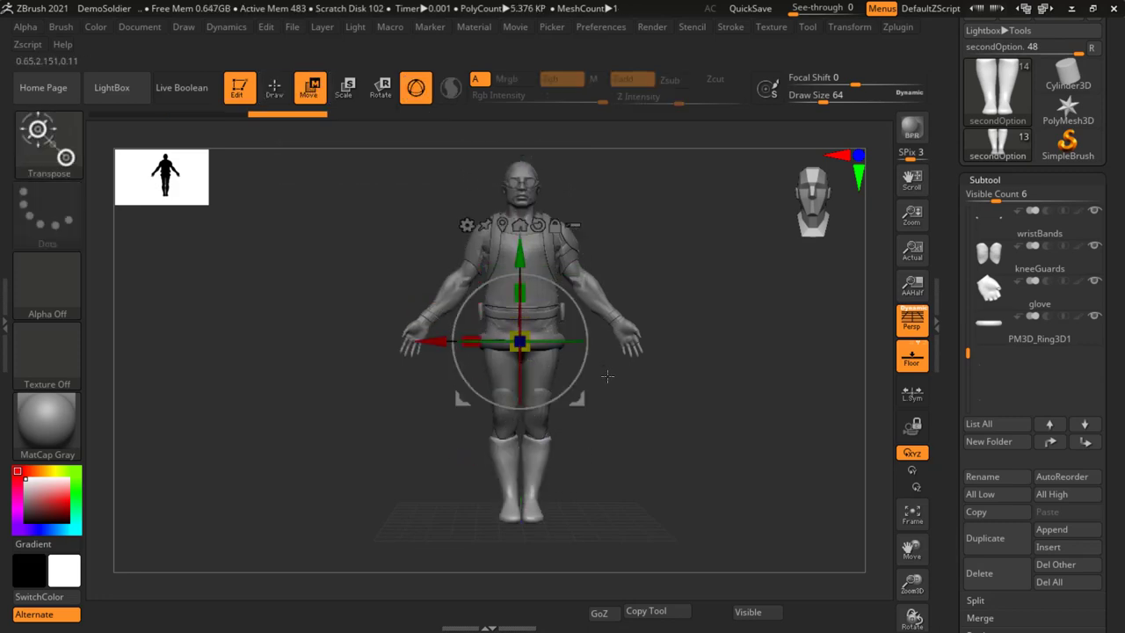
key("q")
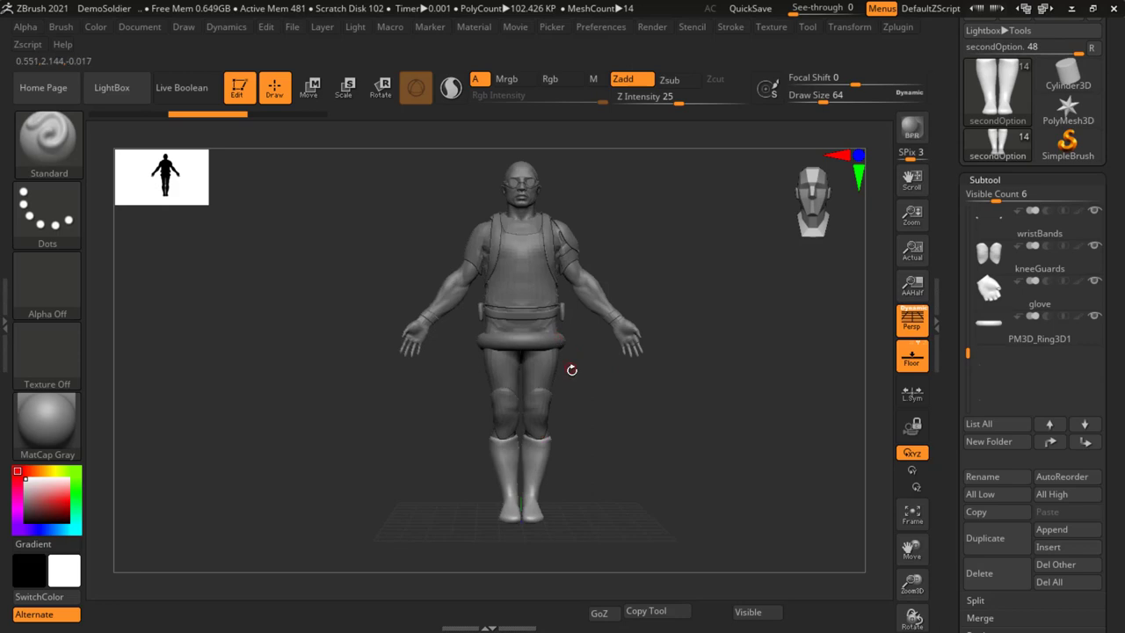
Step: Select PM3D_Ring3D1 and drag it up from the waist to the soldier's neck
left_click(529, 340, "alt")
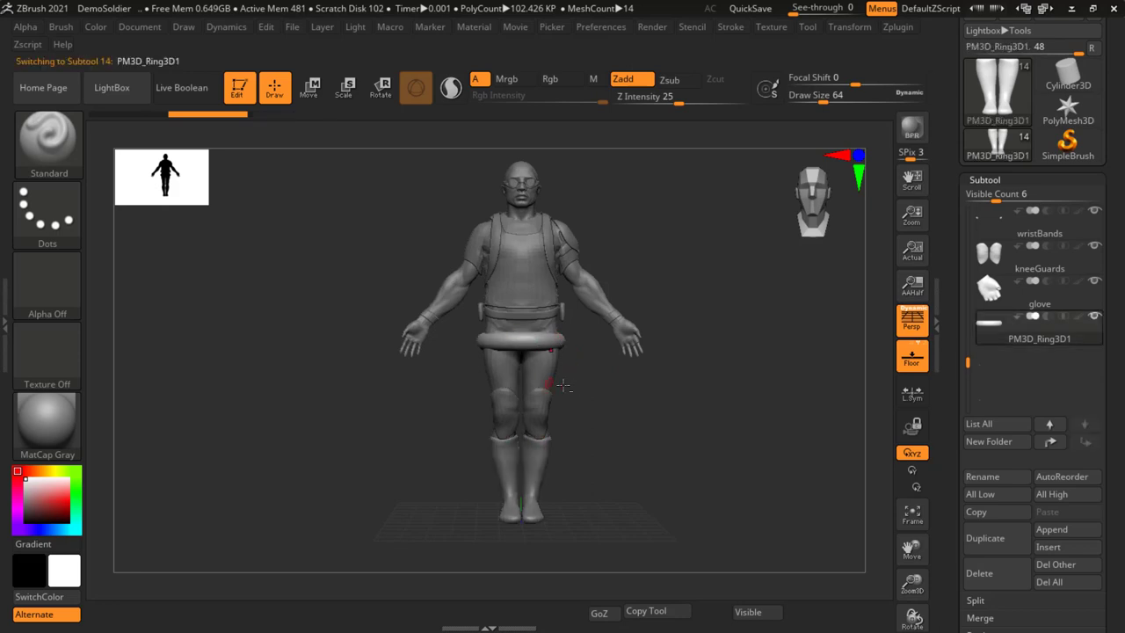
key("w")
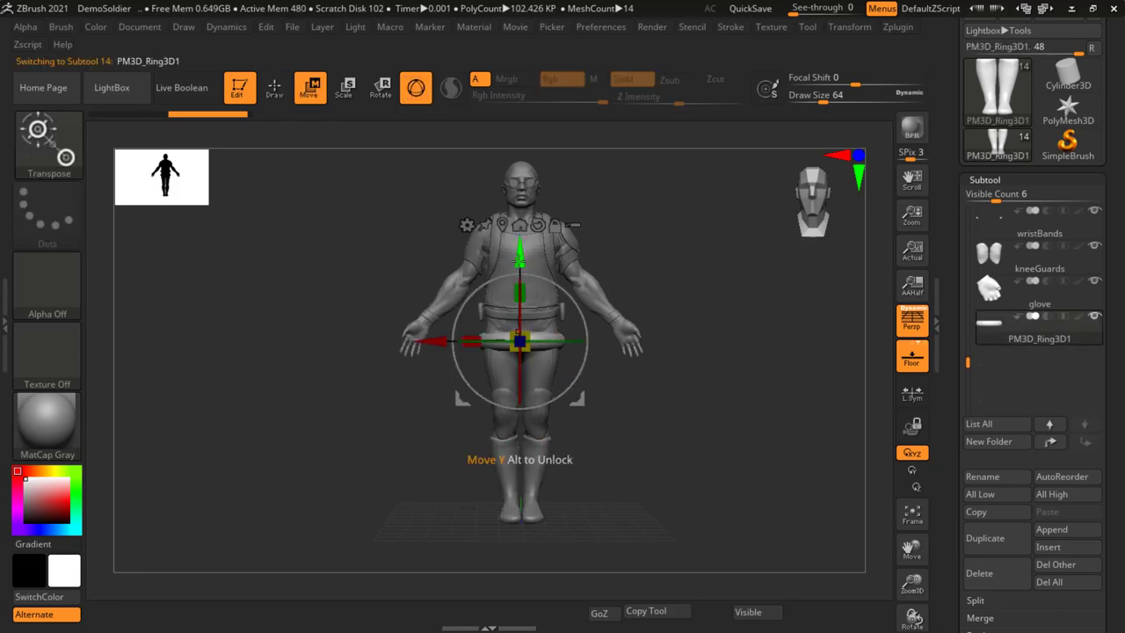
left_click_drag(519, 260, 527, 132)
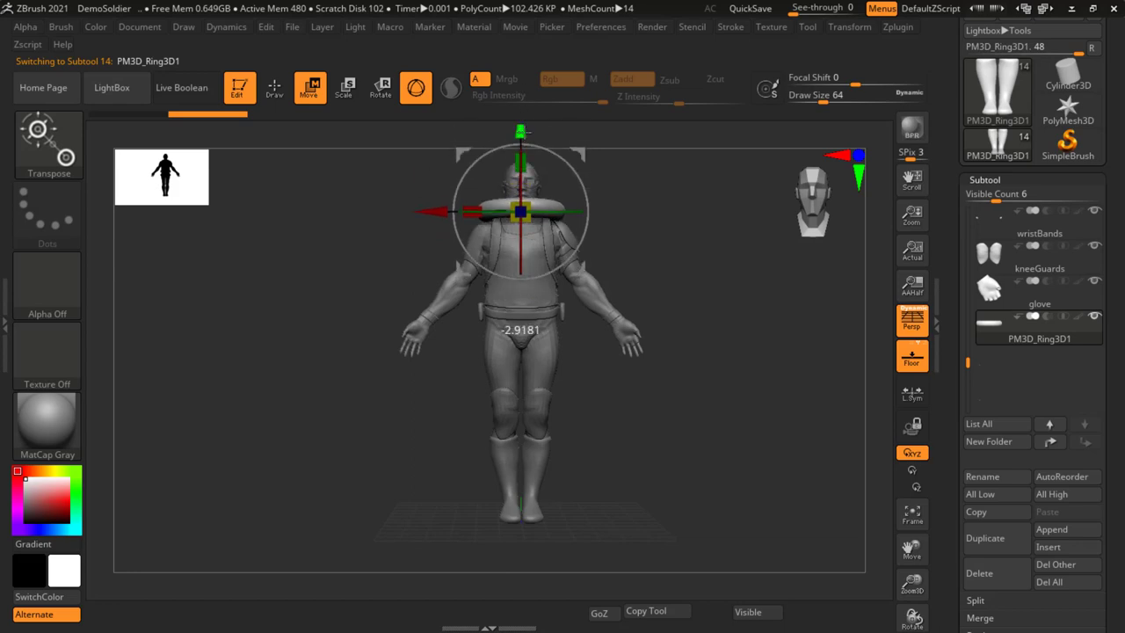
key("r")
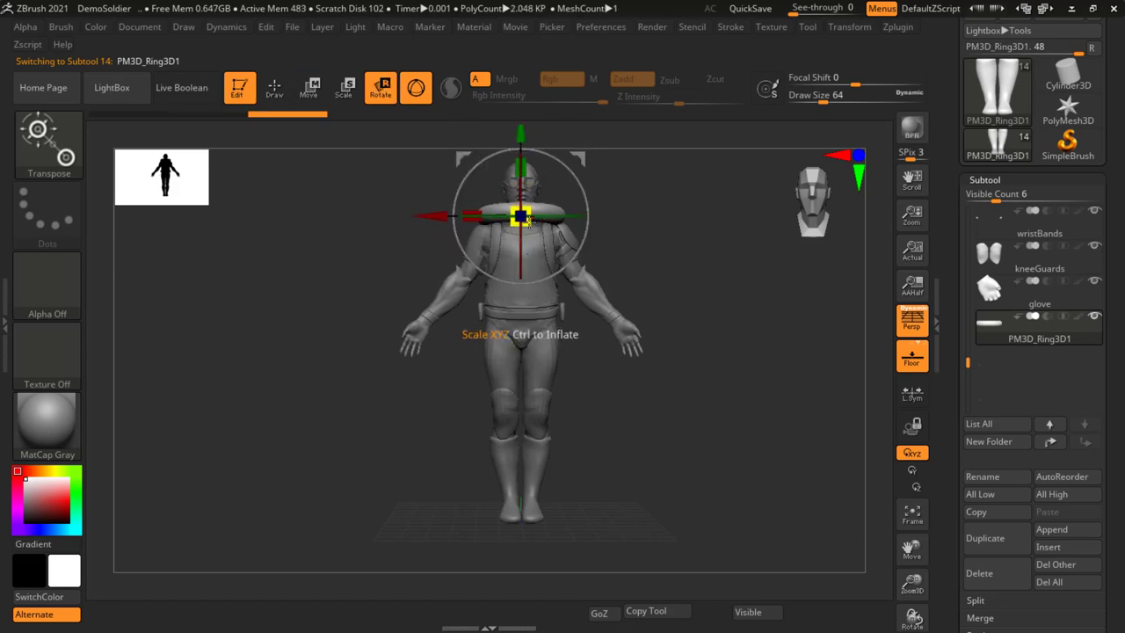
left_click(524, 217)
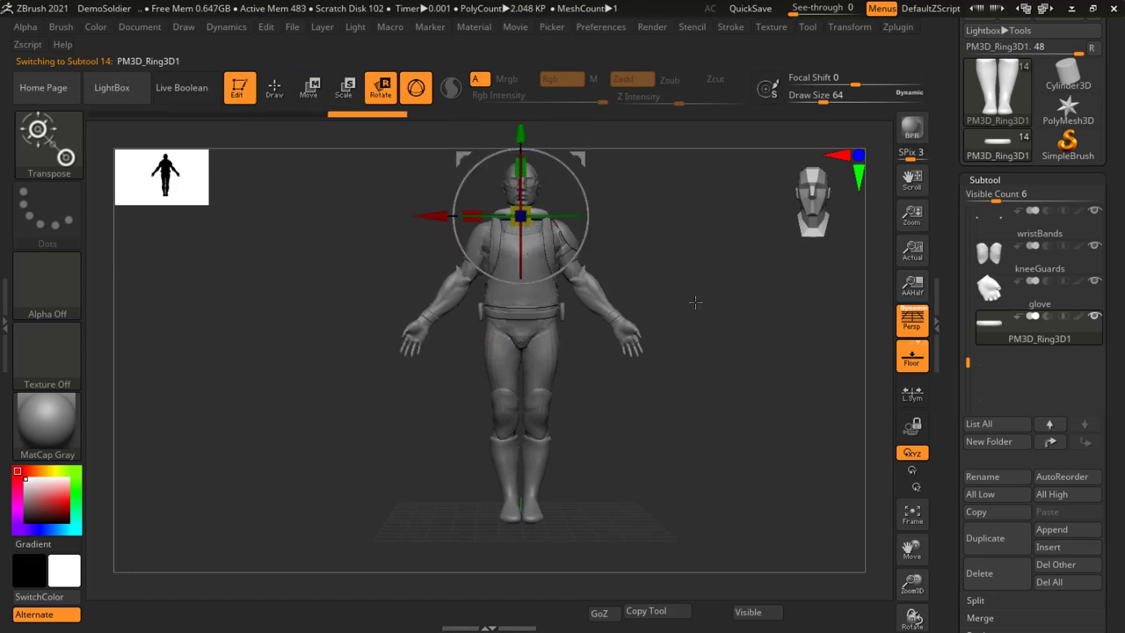
key("q")
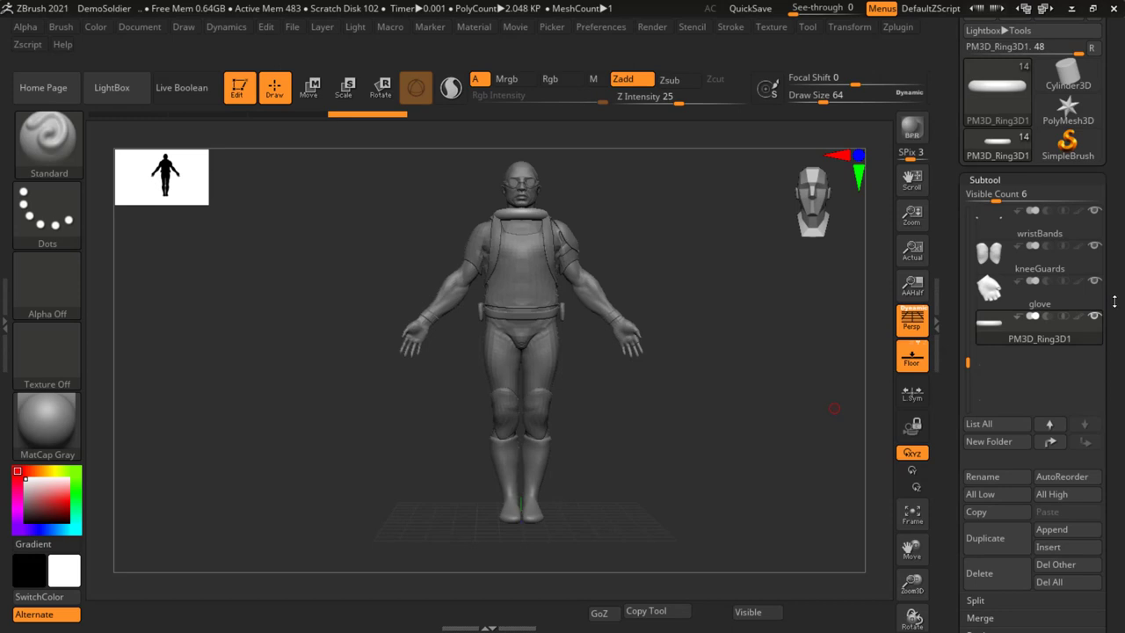
left_click_drag(1114, 302, 1115, 326)
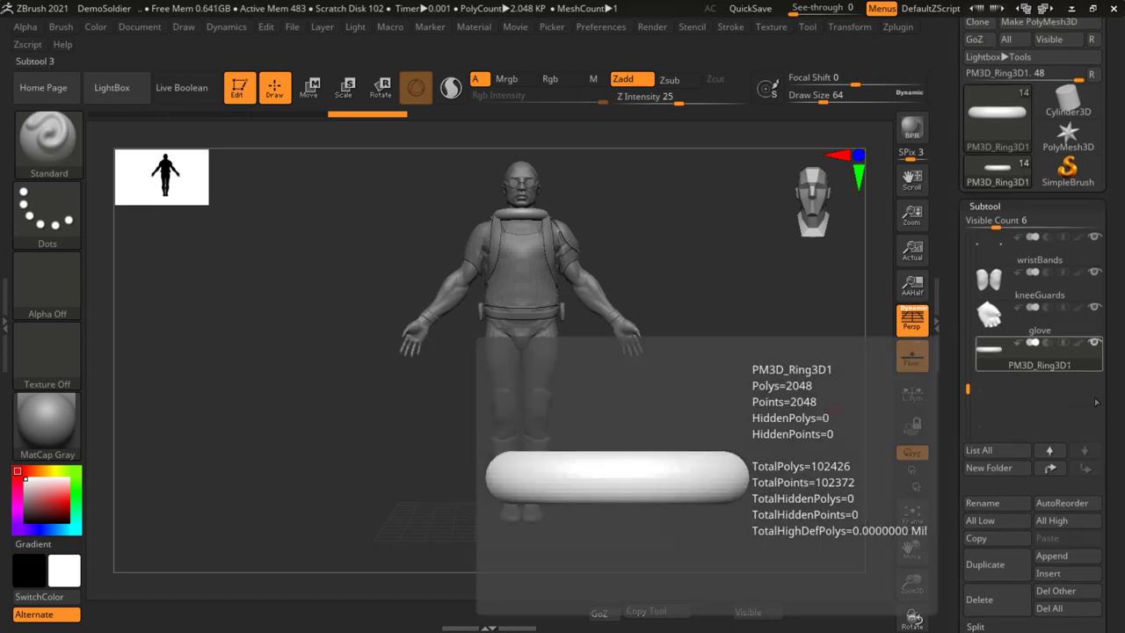
left_click(1008, 325)
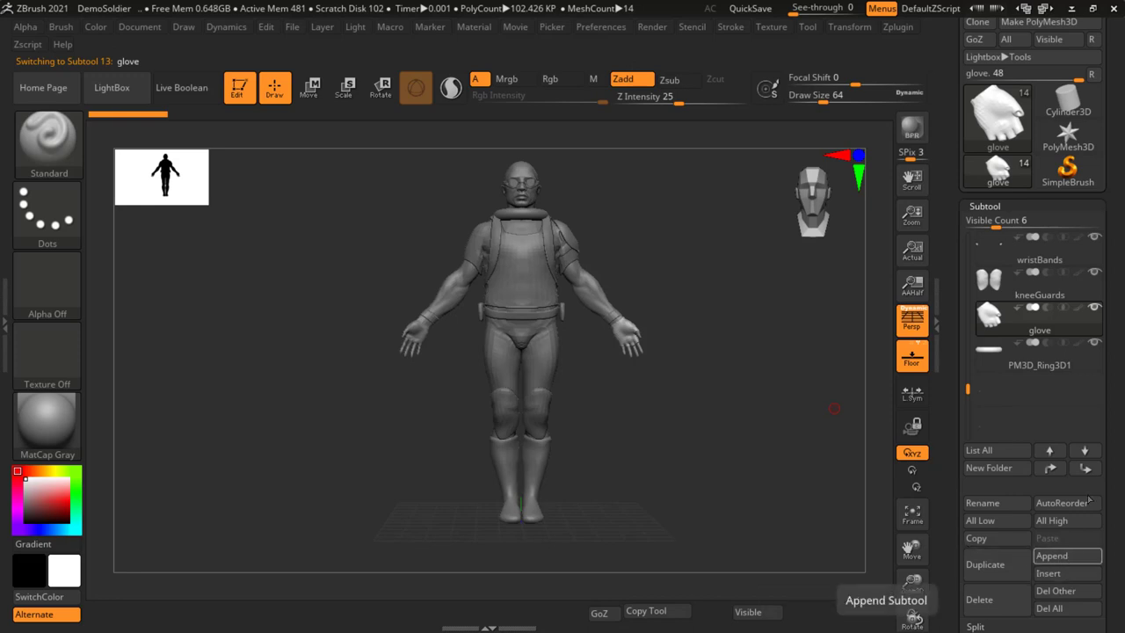
scroll(1000, 426, "up", 3)
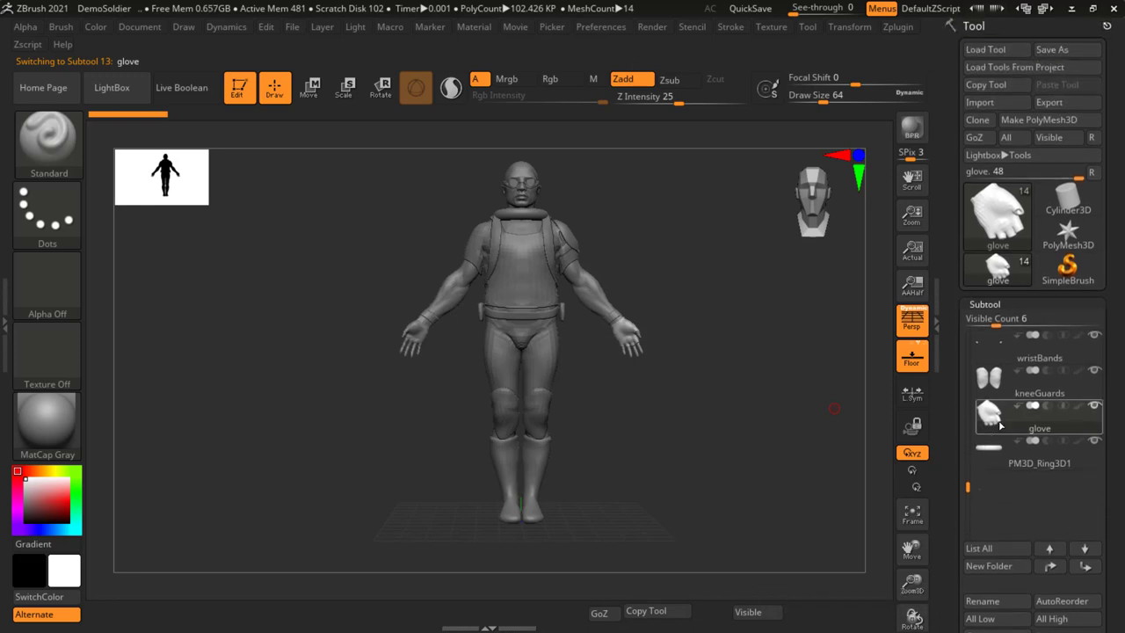
left_click(997, 220)
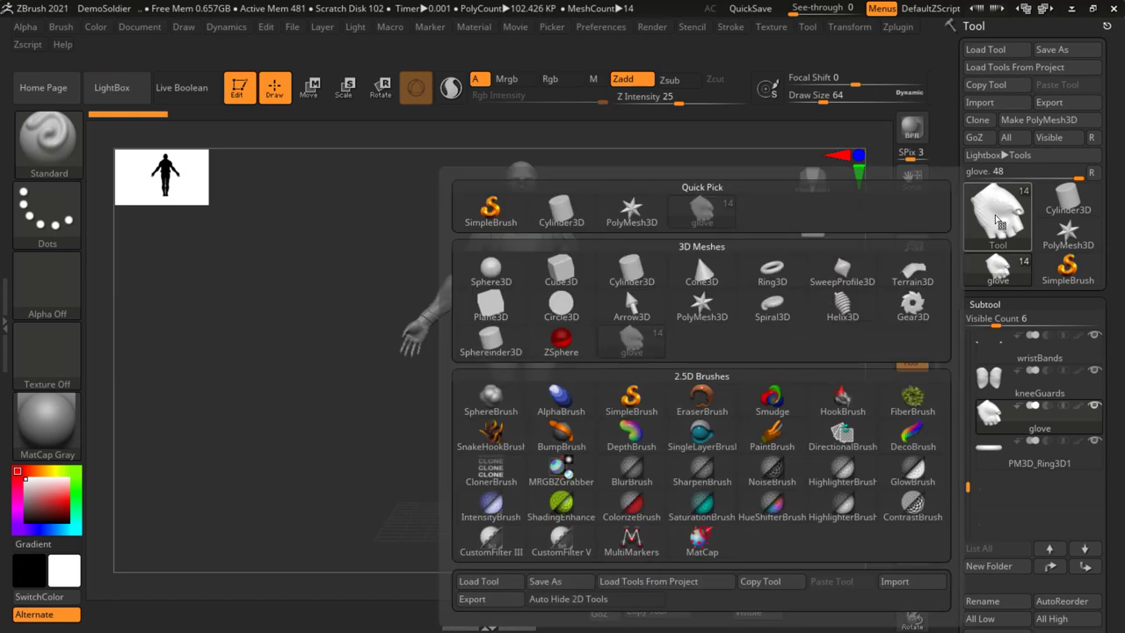
mouse_move(631, 273)
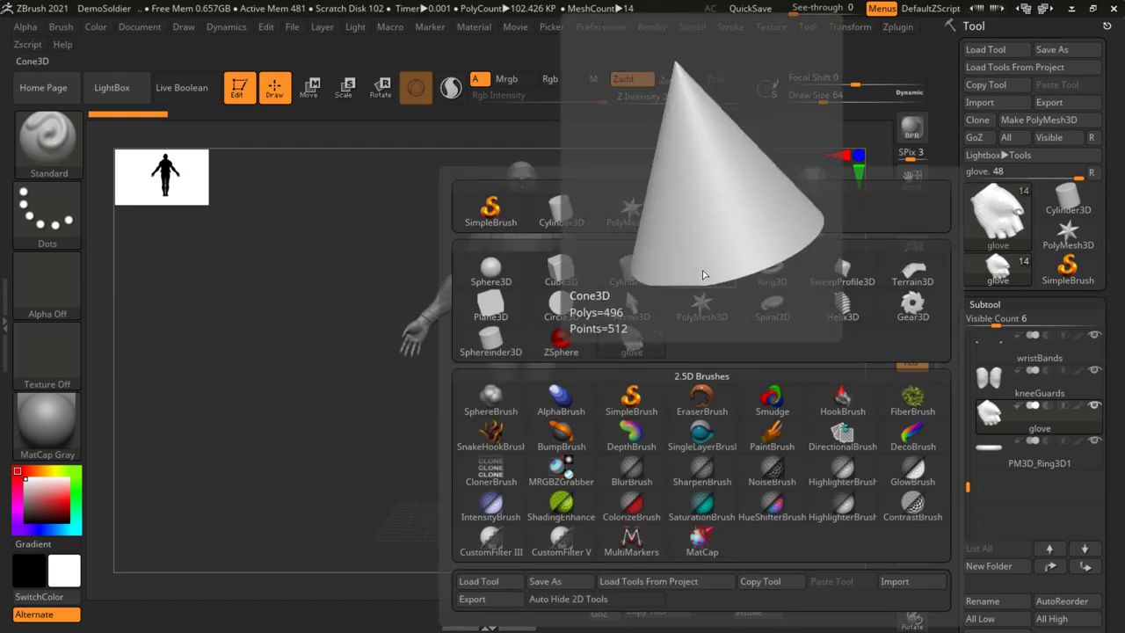
left_click(712, 277)
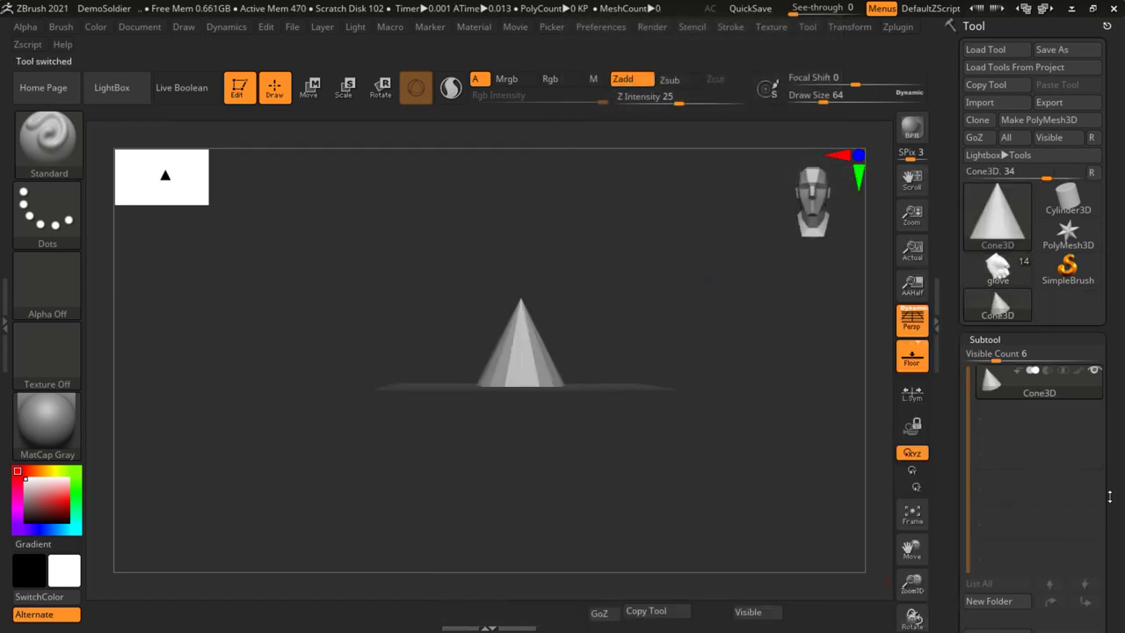
scroll(1118, 406, "down", 5)
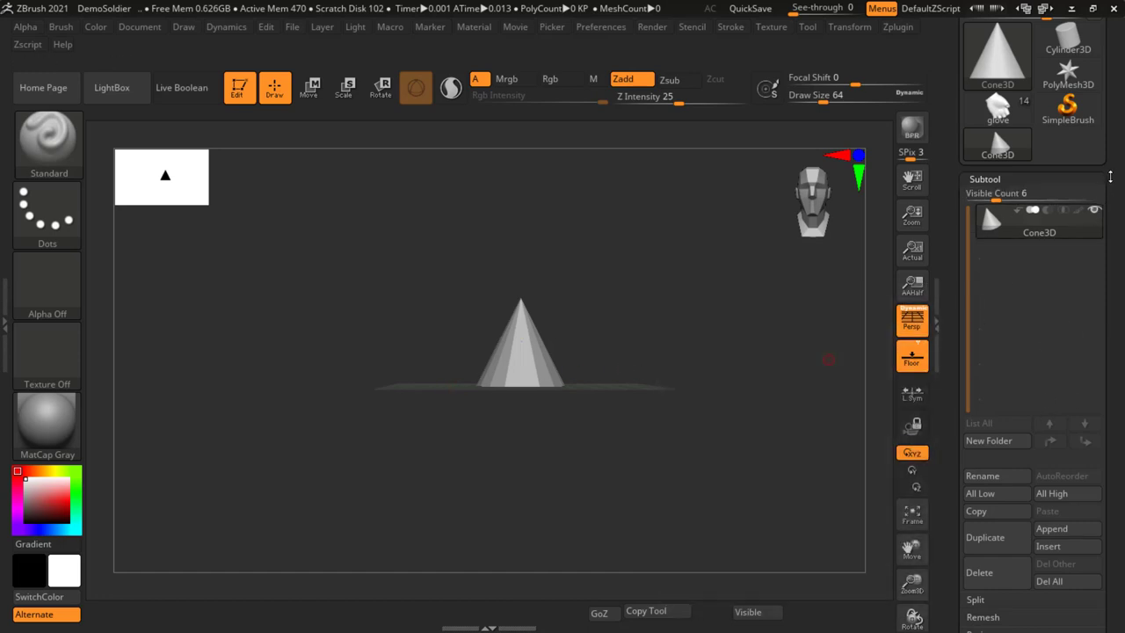
scroll(1114, 194, "up", 1)
scroll(1121, 246, "up", 4)
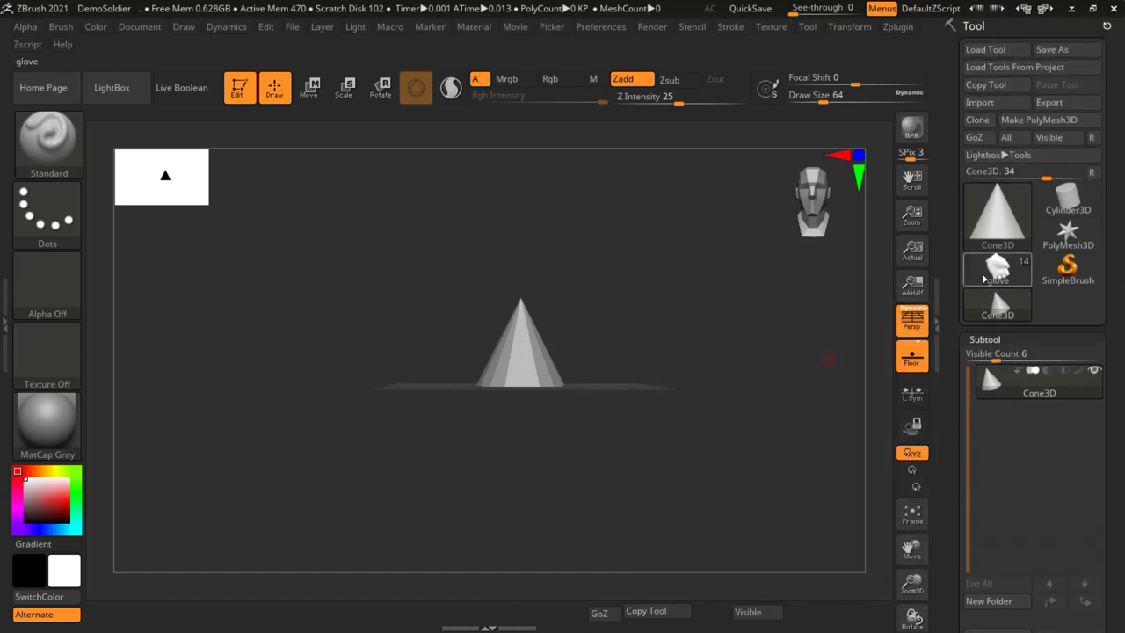
left_click(1006, 270)
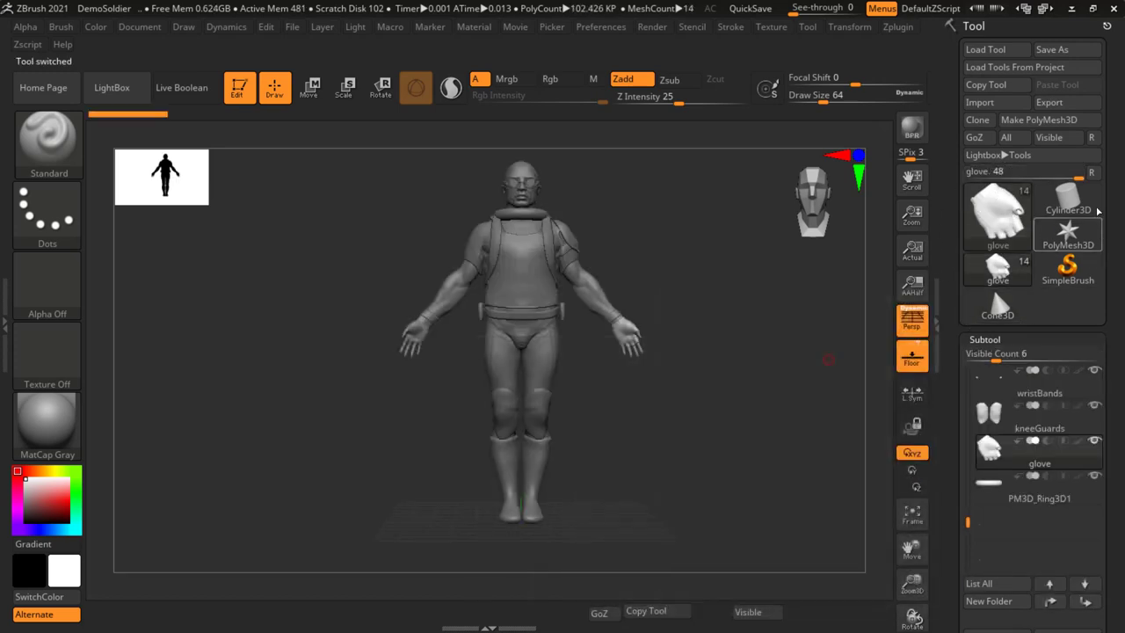
left_click(1001, 309)
mouse_move(998, 268)
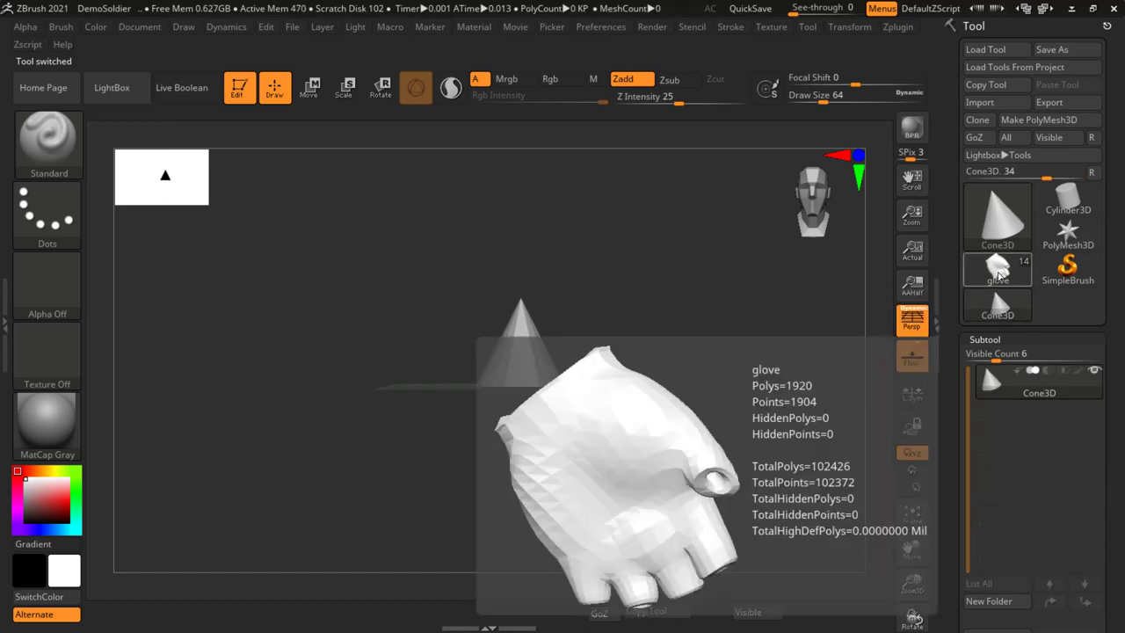
left_click(1002, 274)
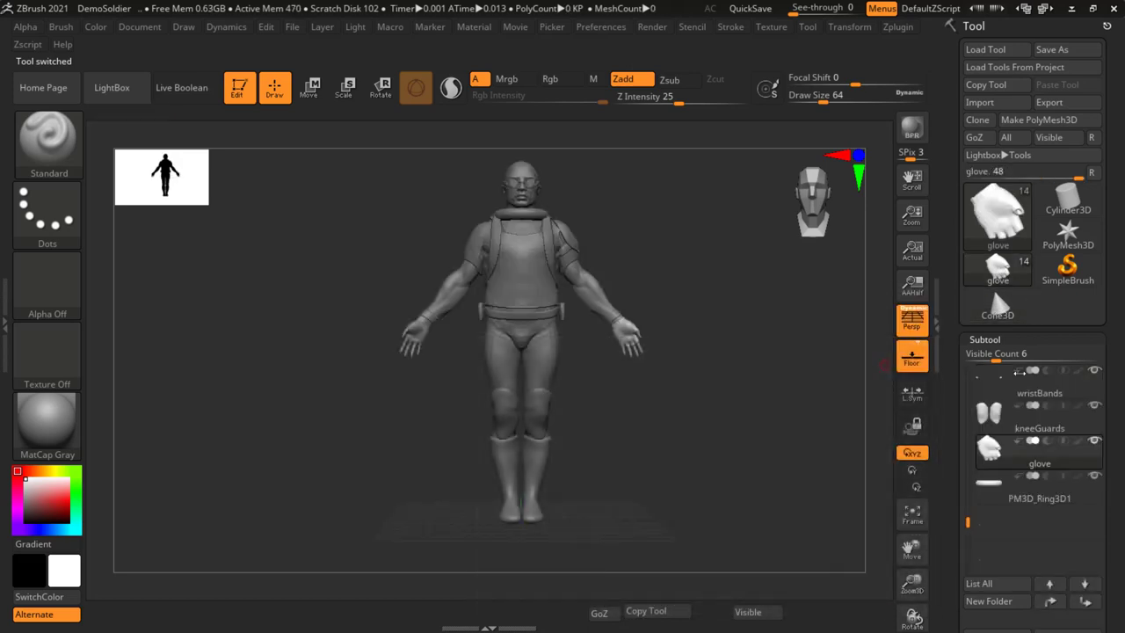
scroll(1116, 334, "down", 3)
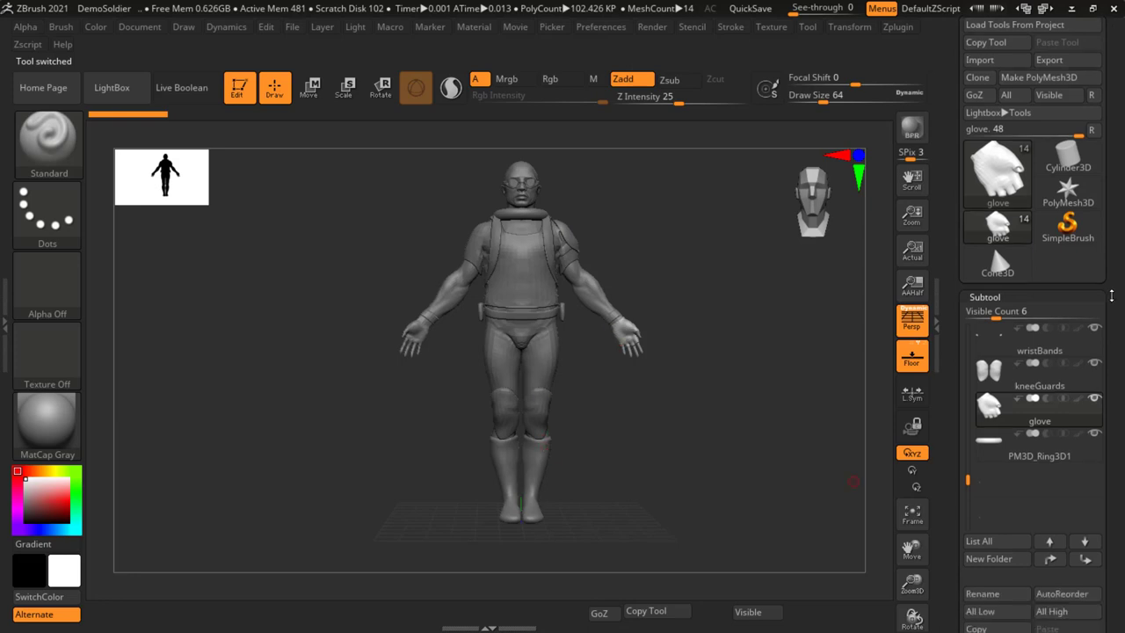
scroll(1109, 264, "down", 3)
scroll(1118, 224, "up", 2)
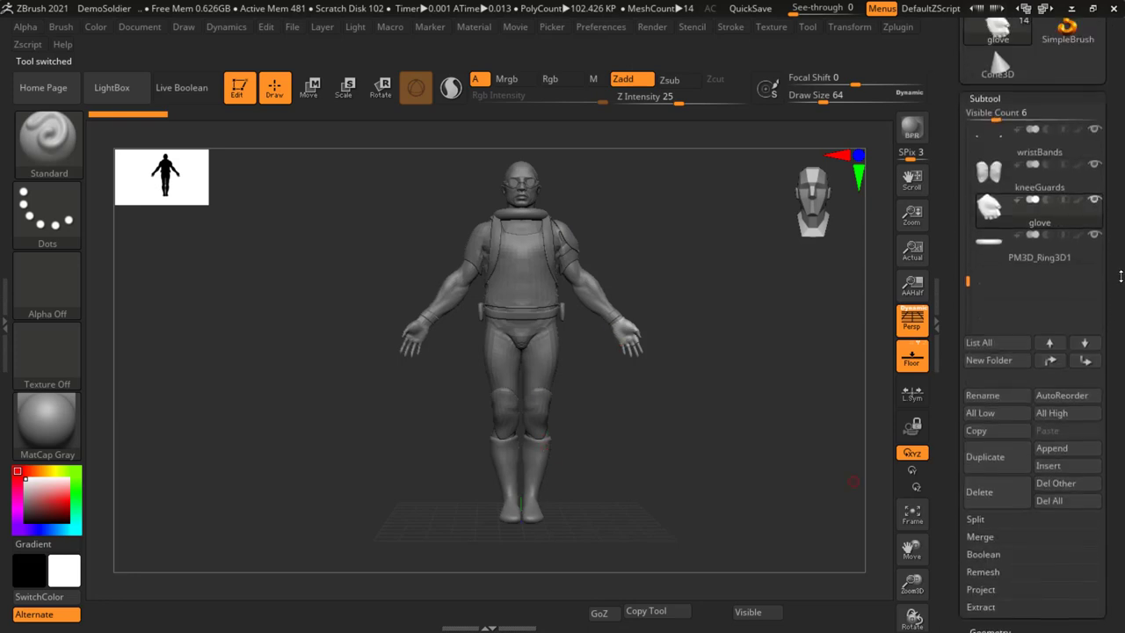
scroll(1119, 224, "up", 3)
scroll(1054, 195, "down", 5)
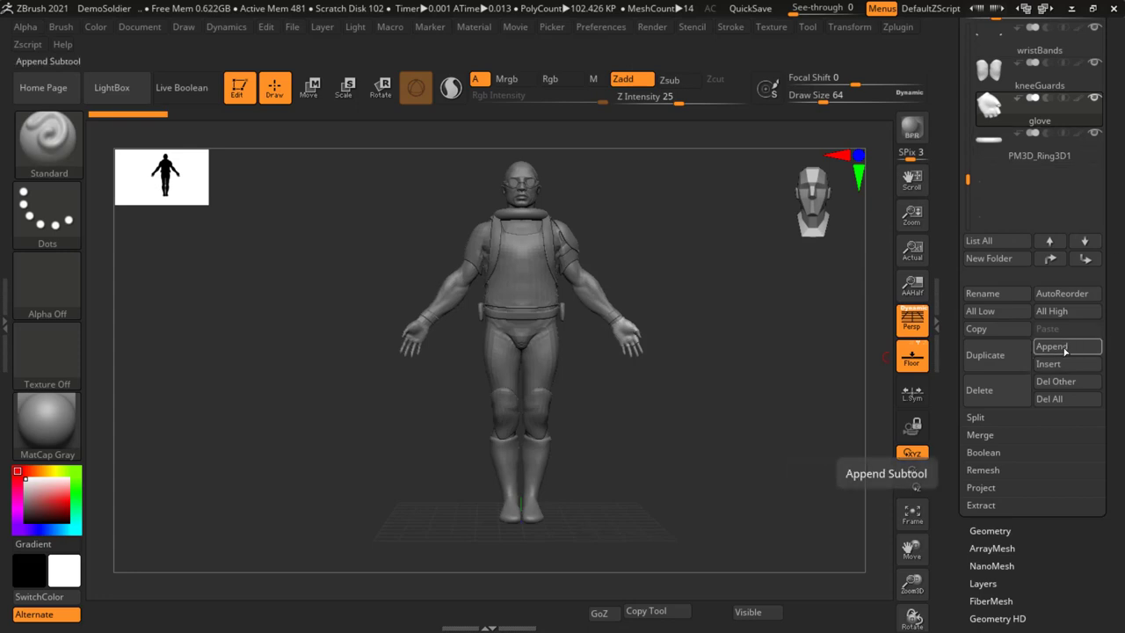
scroll(1019, 263, "up", 2)
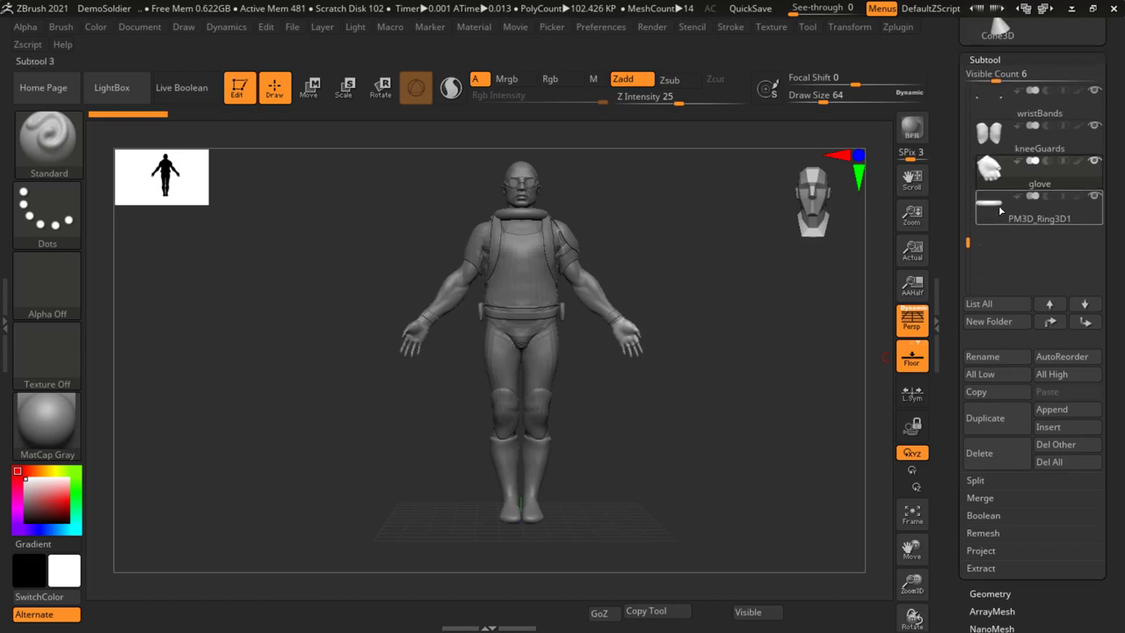
scroll(1116, 320, "up", 3)
Step: Select the vest and insert a Sphere3D mesh, creating PM3D_Sphere3D1 right below it
scroll(1117, 321, "up", 3)
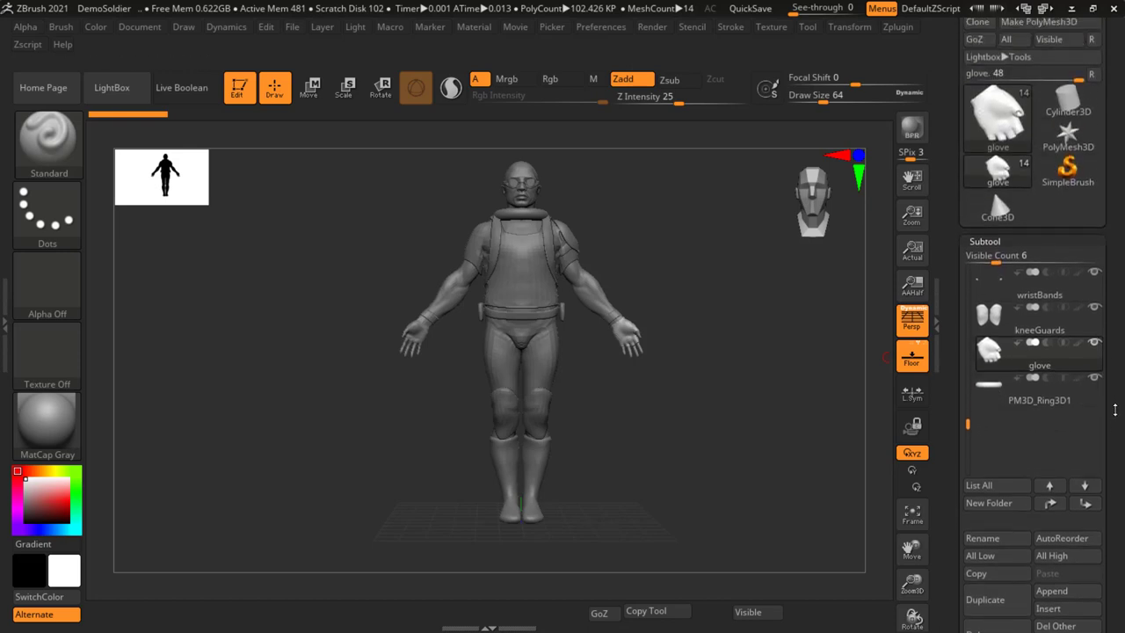
left_click_drag(965, 406, 955, 312)
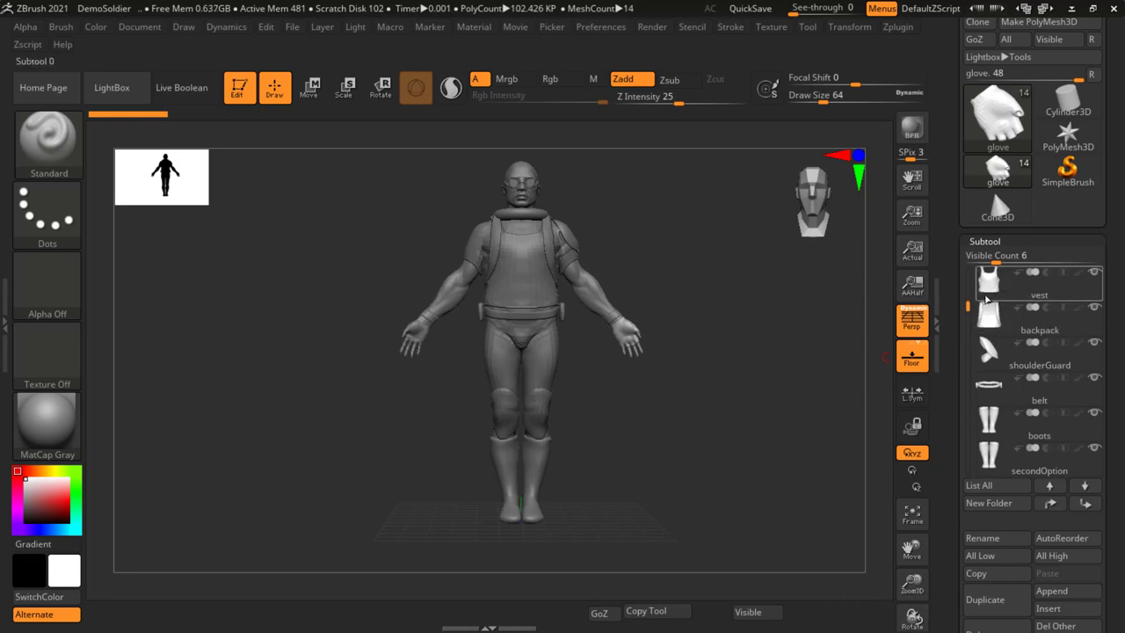
left_click(998, 286)
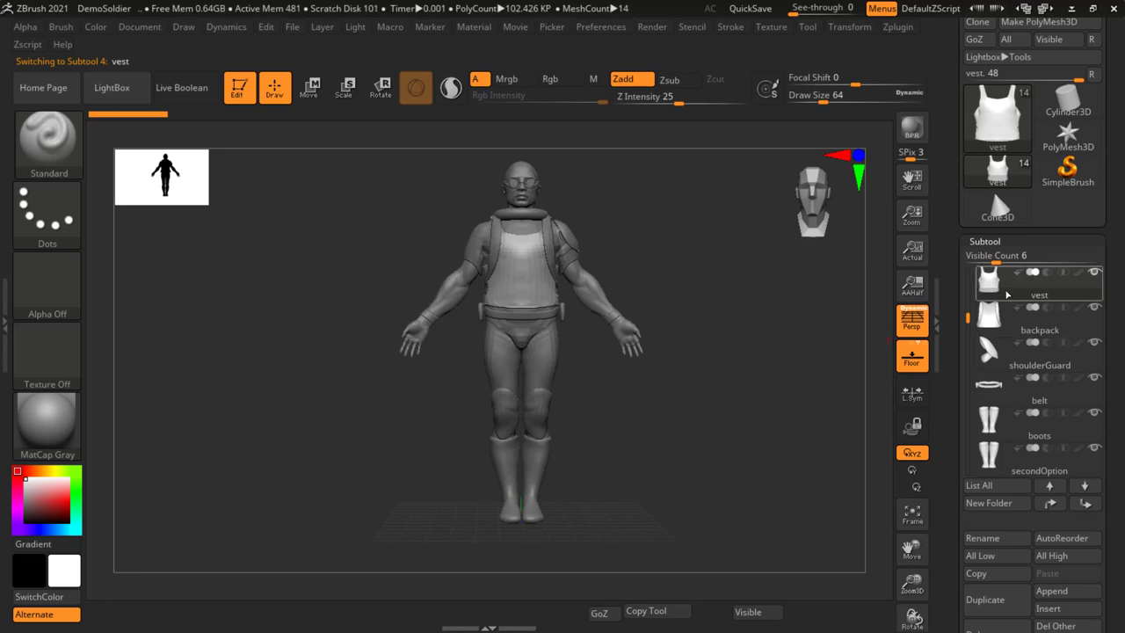
scroll(1118, 440, "down", 3)
scroll(1116, 387, "down", 2)
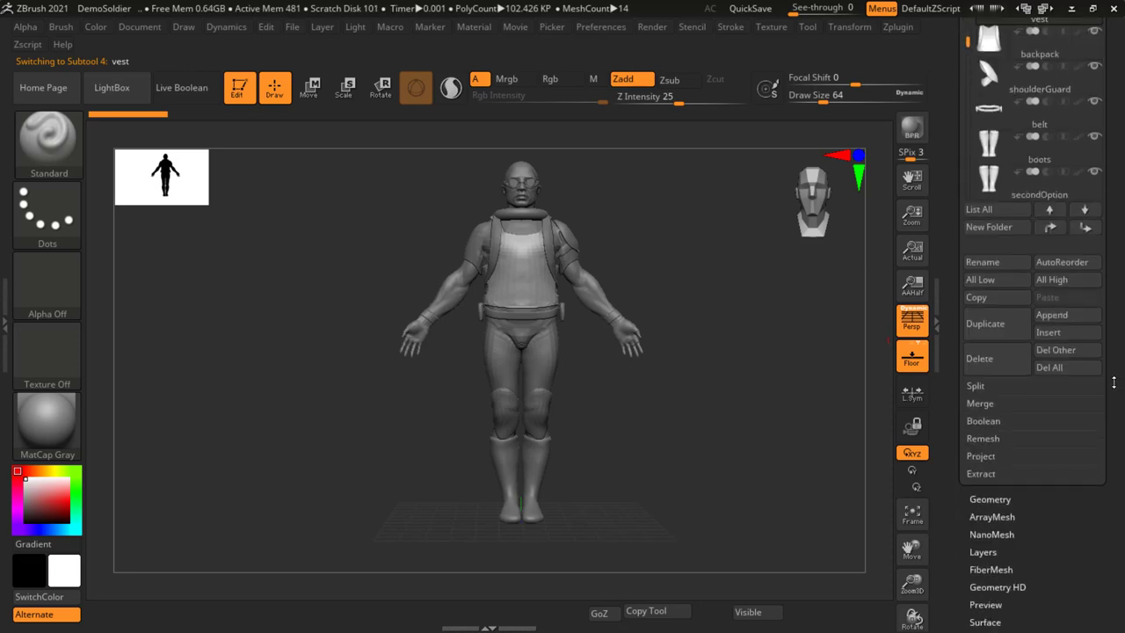
left_click(1058, 334)
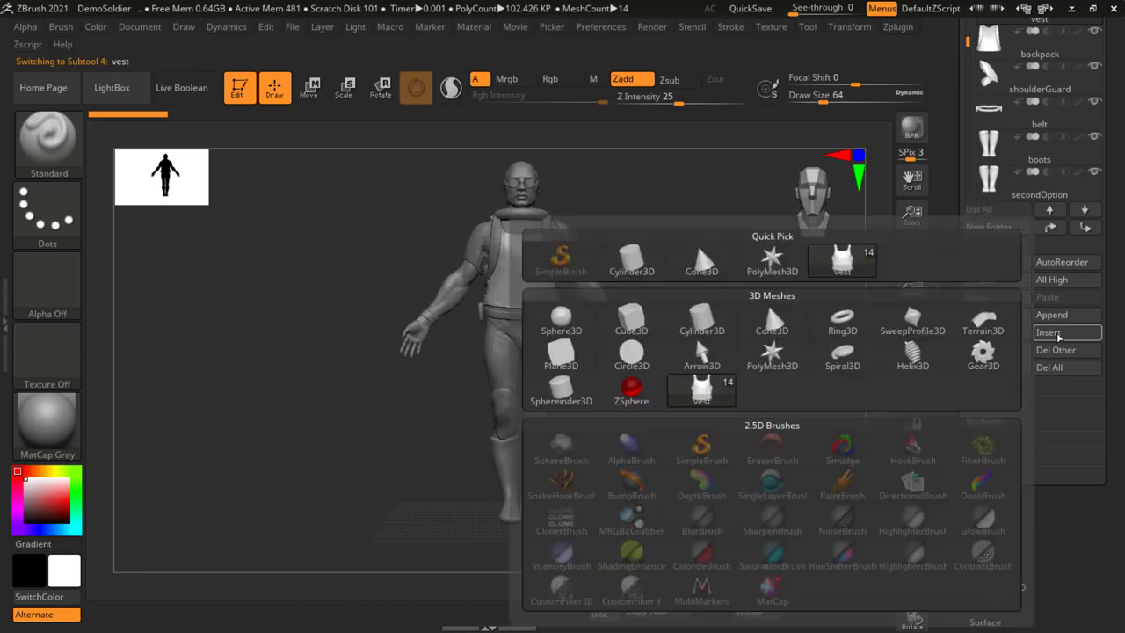
left_click(573, 327)
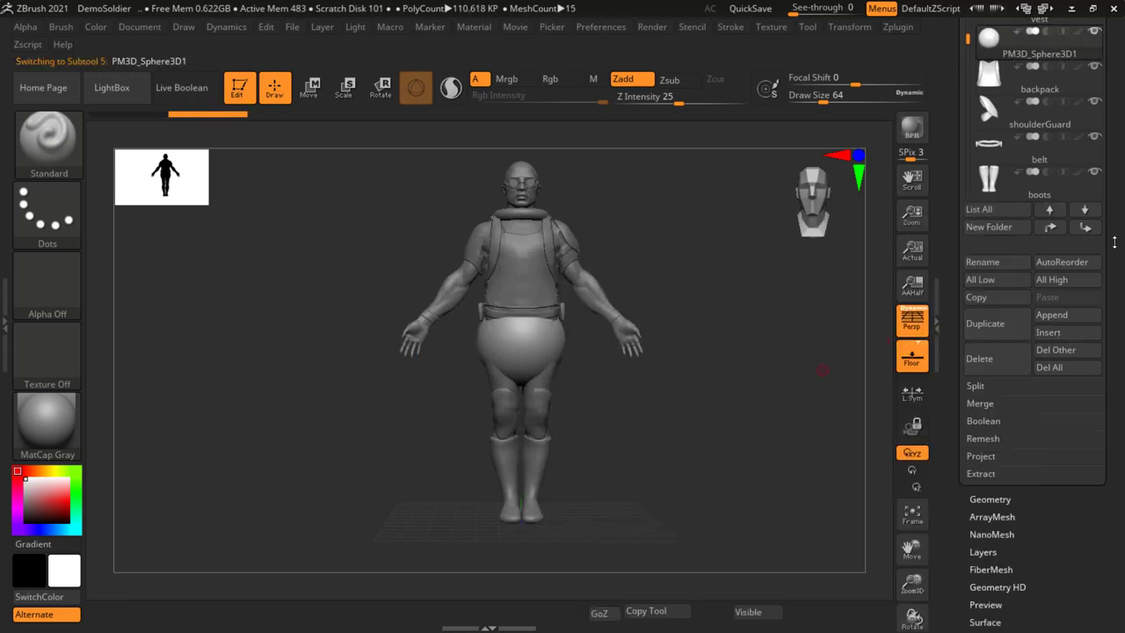
left_click_drag(969, 38, 995, 173)
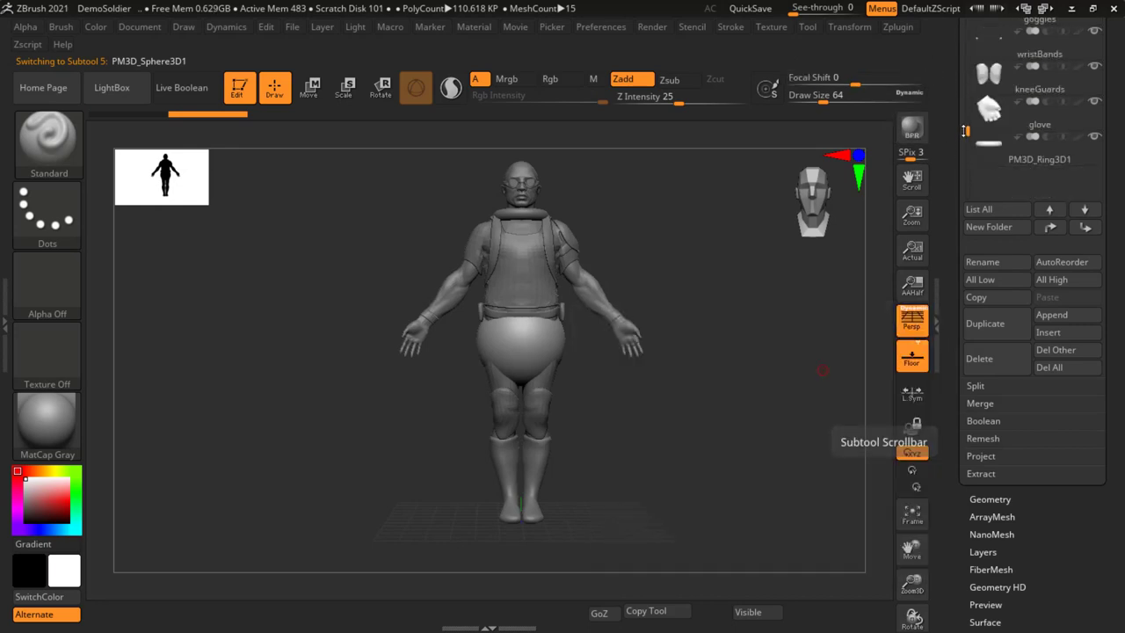
left_click_drag(967, 132, 962, 8)
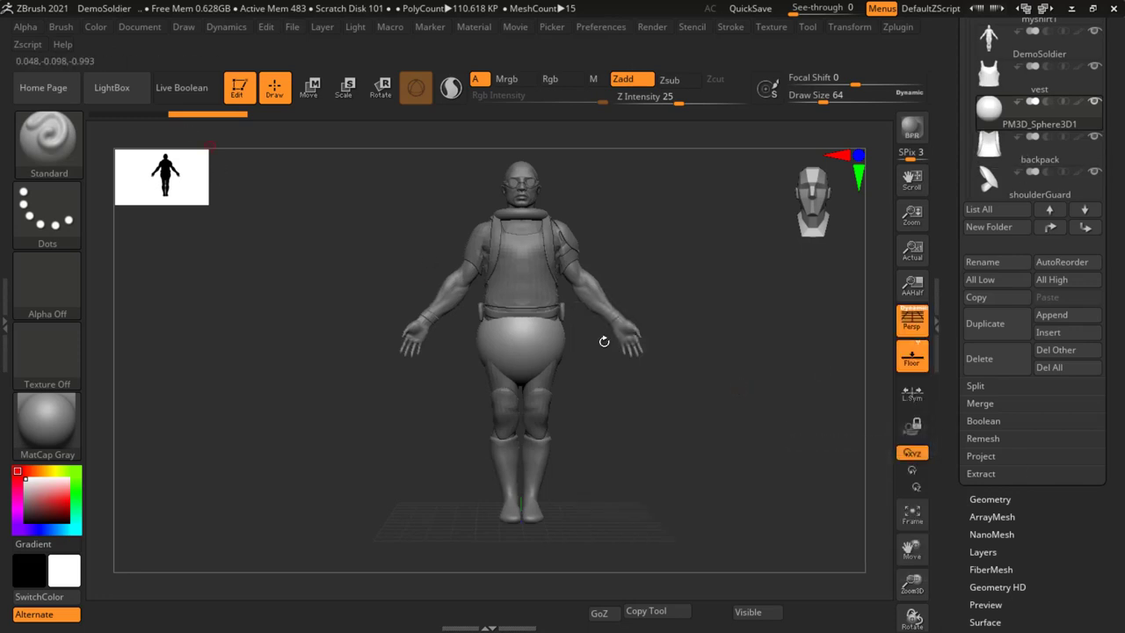
Step: Drag PM3D_Sphere3D1 down with the Move gizmo so it sits beneath the soldier's feet
left_click(313, 95)
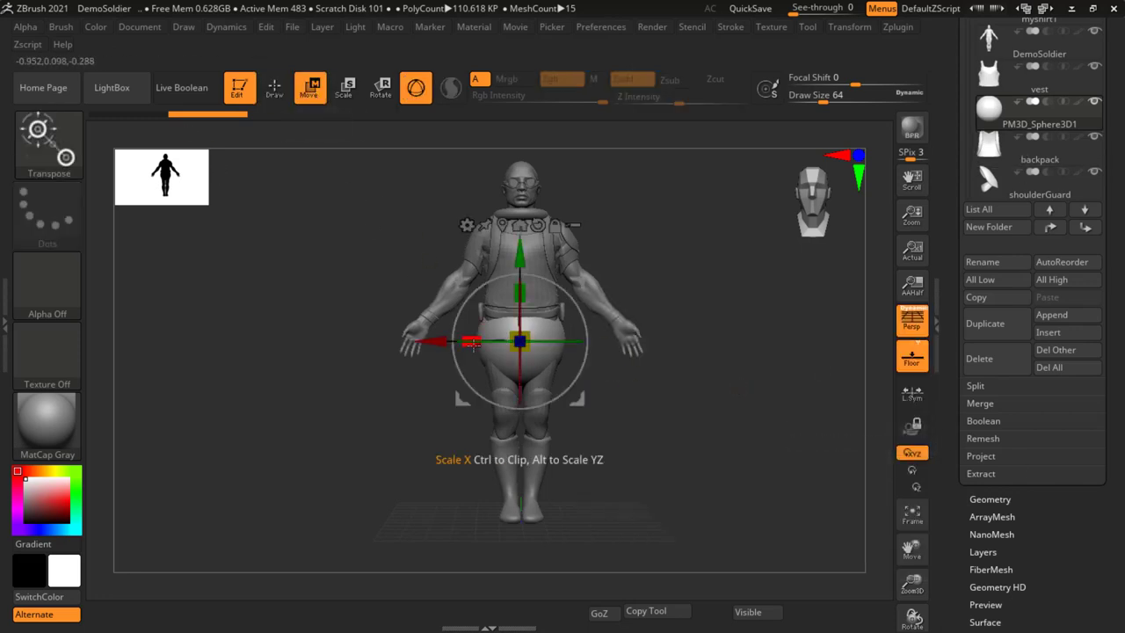
left_click_drag(520, 255, 520, 463)
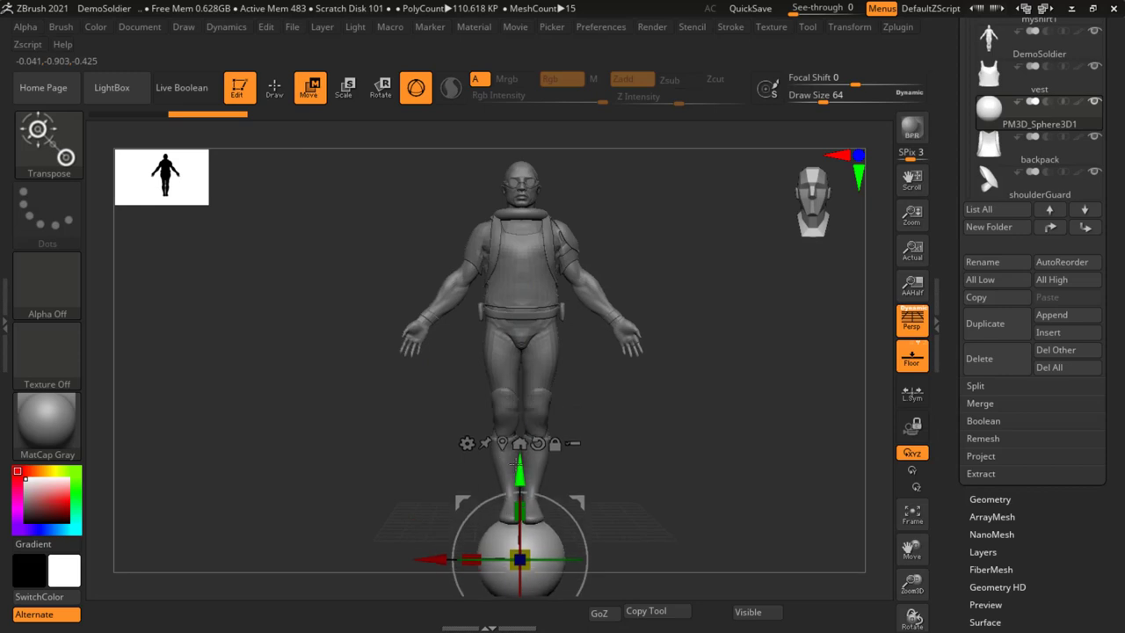
scroll(1024, 176, "up", 3)
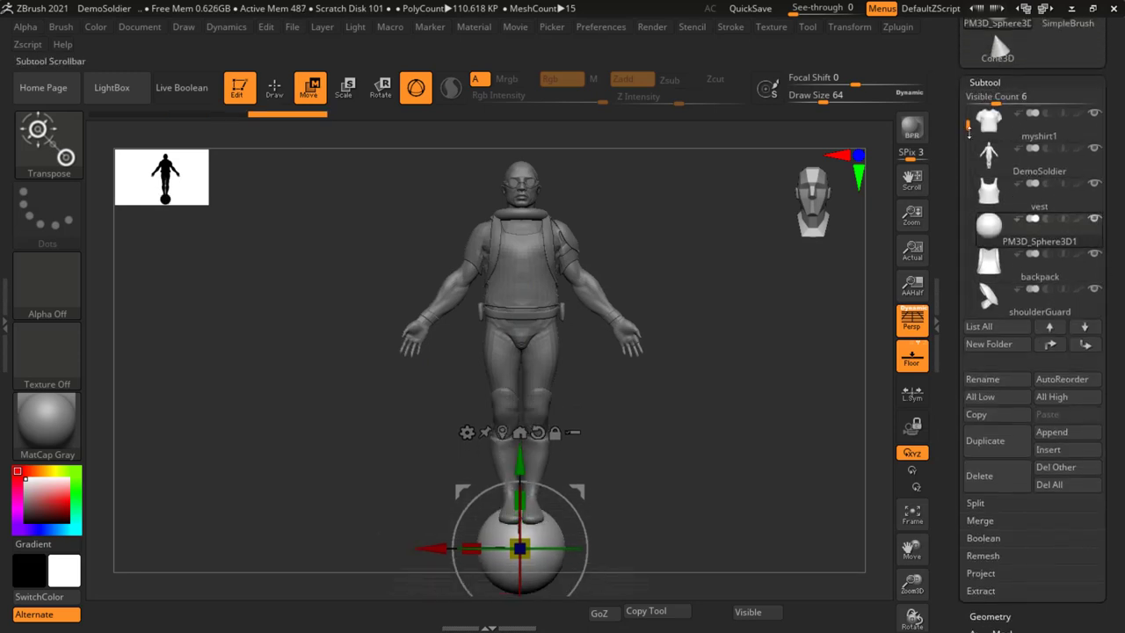
left_click_drag(968, 140, 966, 209)
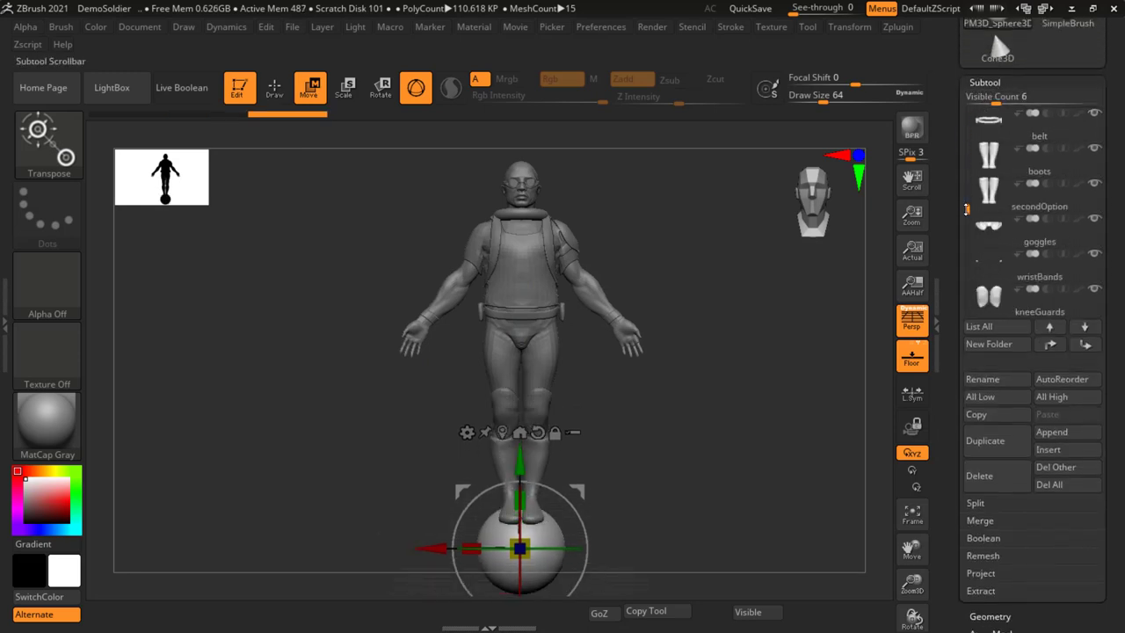
mouse_move(966, 211)
left_mouse_down()
mouse_move(968, 139)
mouse_move(968, 192)
left_mouse_up()
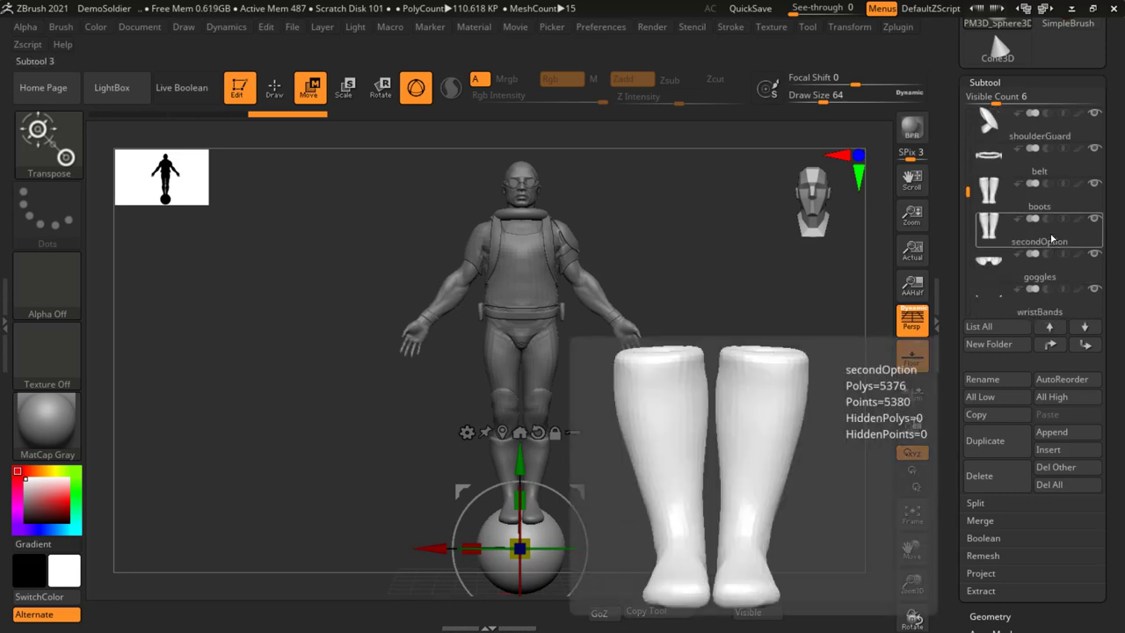
Step: Delete the secondOption subtool and confirm the removal
left_click(1026, 236)
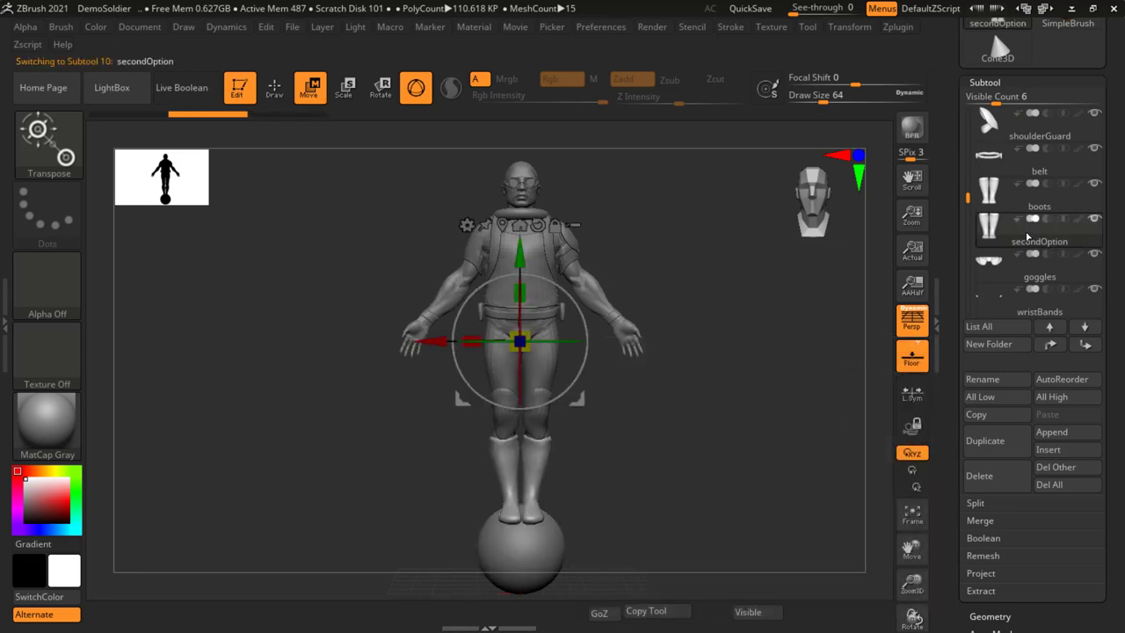
left_click(979, 479)
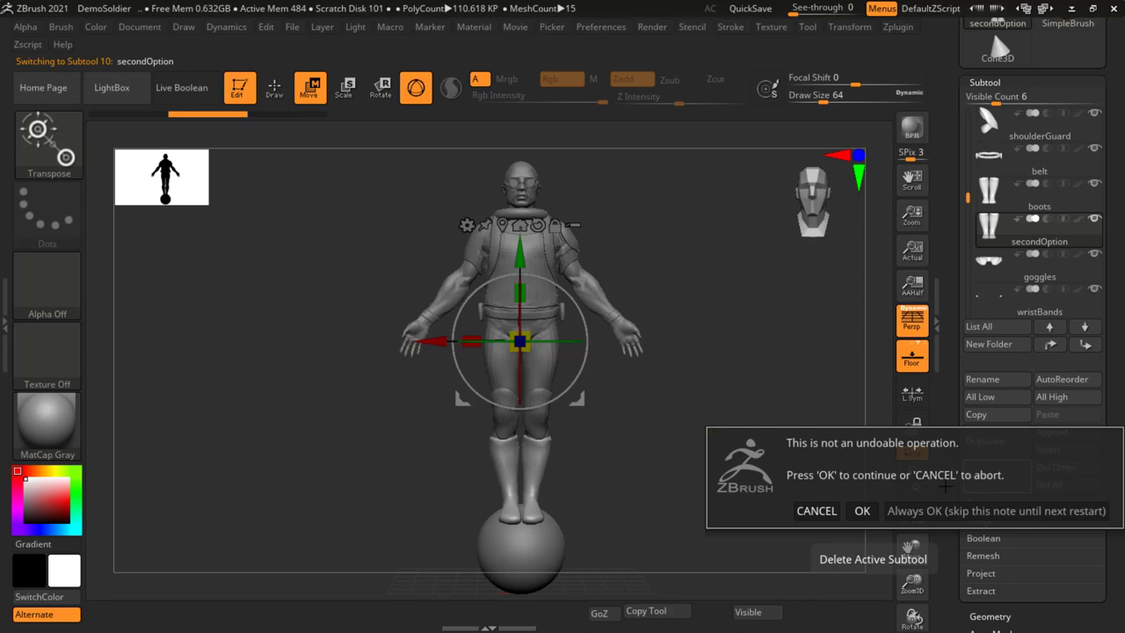
left_click(863, 511)
mouse_move(989, 190)
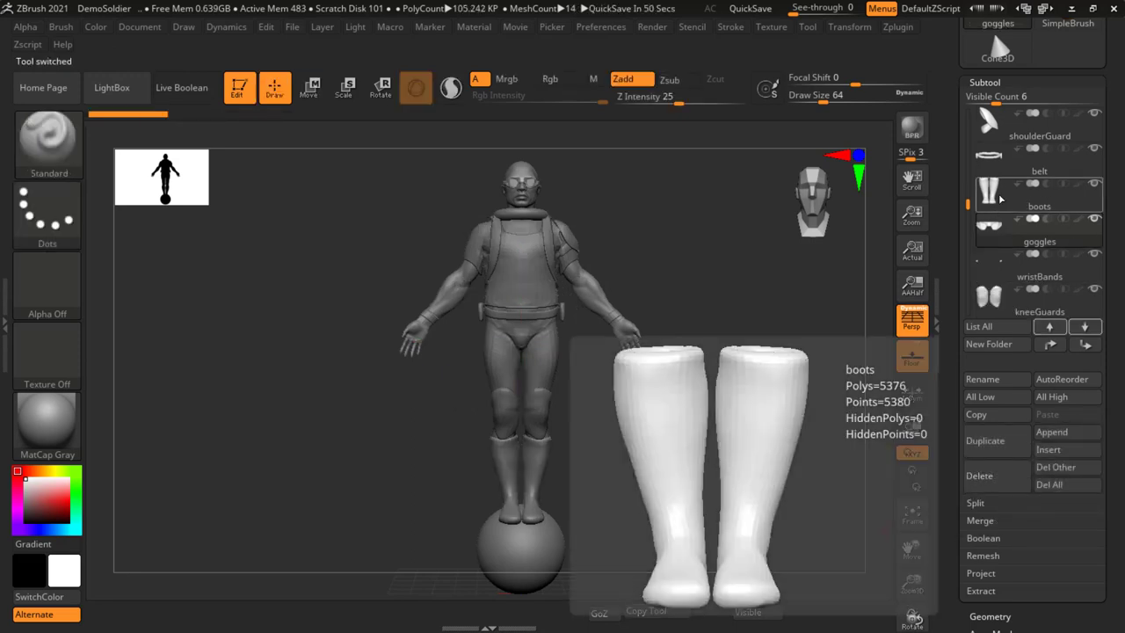
Step: Select myshirt1, then PM3D_Sphere3D1, and finally make the vest the active subtool
scroll(967, 281, "up", 2)
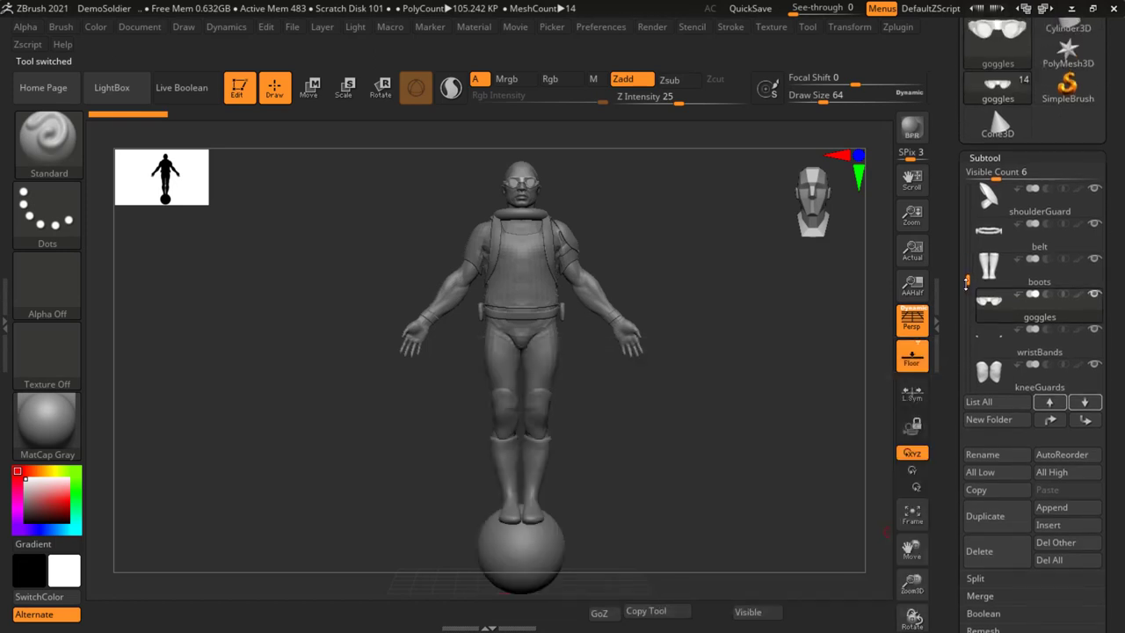
left_click_drag(967, 281, 961, 158)
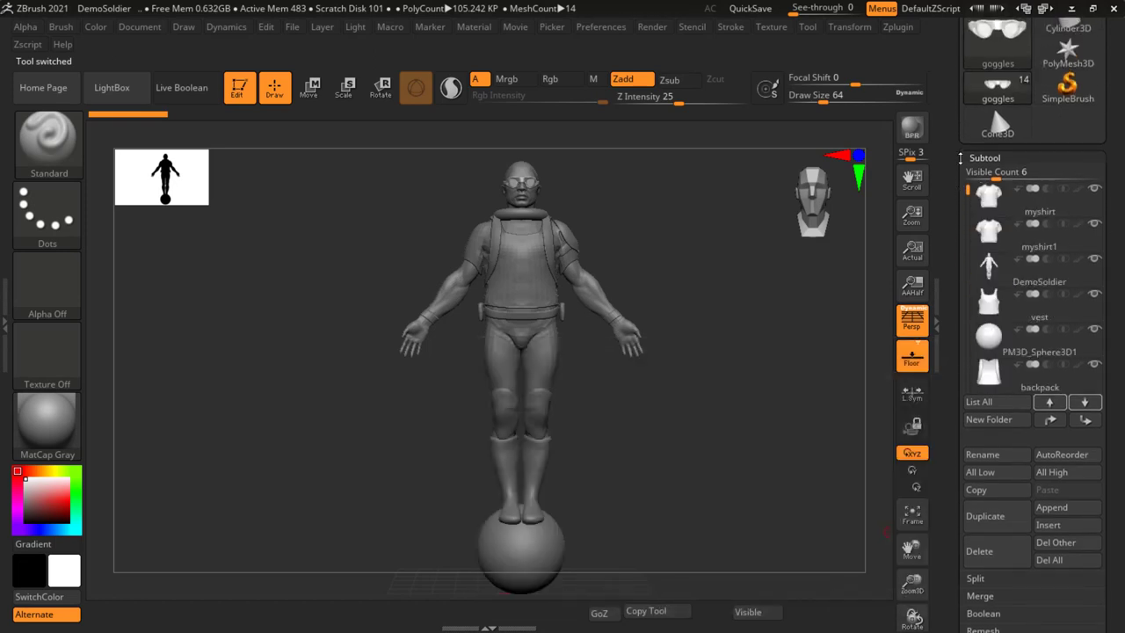
left_click(1018, 241)
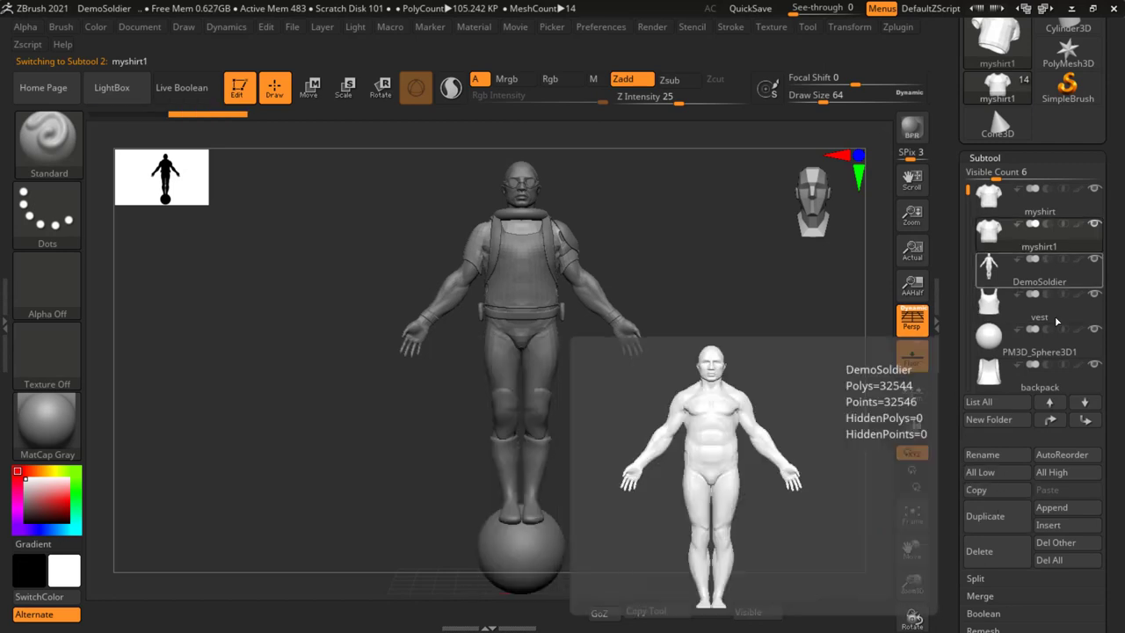
left_click(1040, 347)
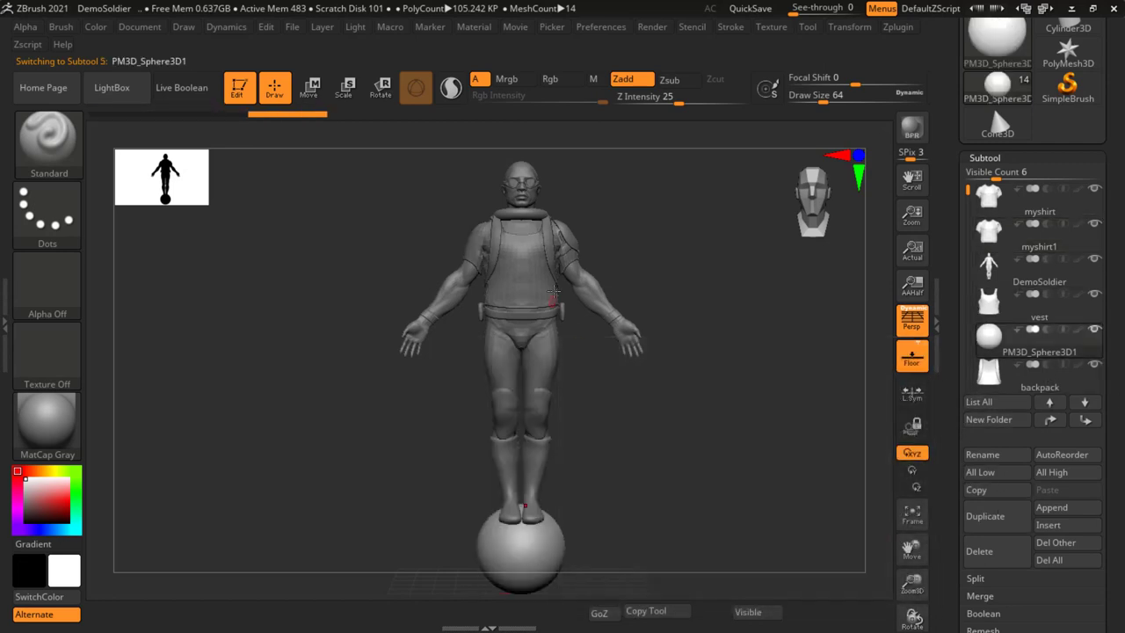
left_click(532, 270, "alt")
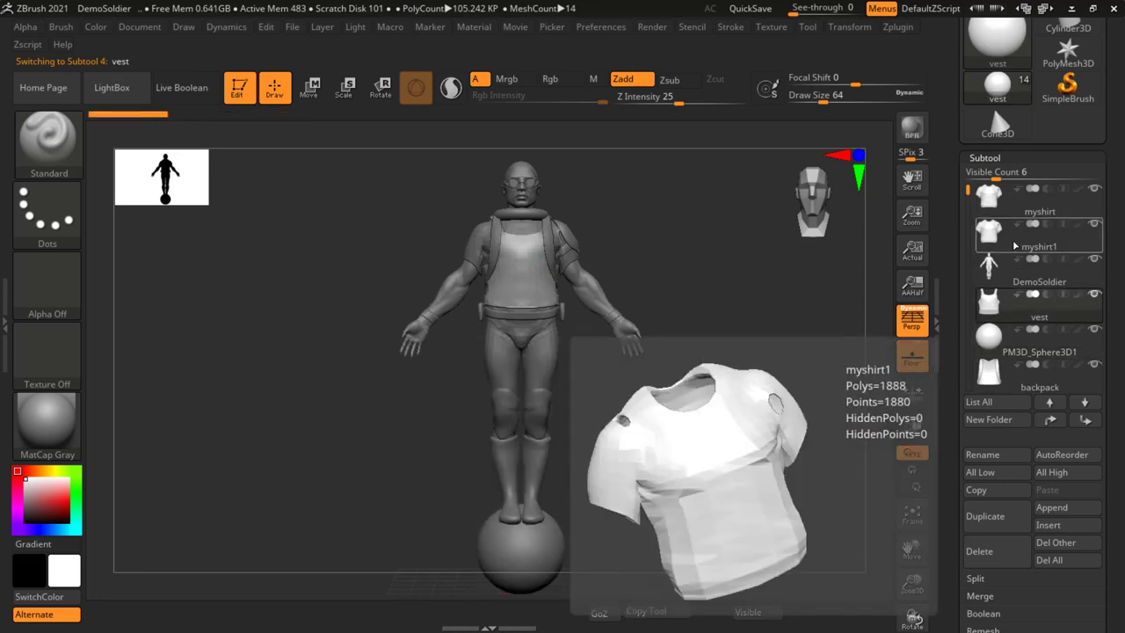
Step: Delete the vest subtool and confirm, leaving 13 subtools at 101.818 KP
left_click(991, 559)
left_click(861, 590)
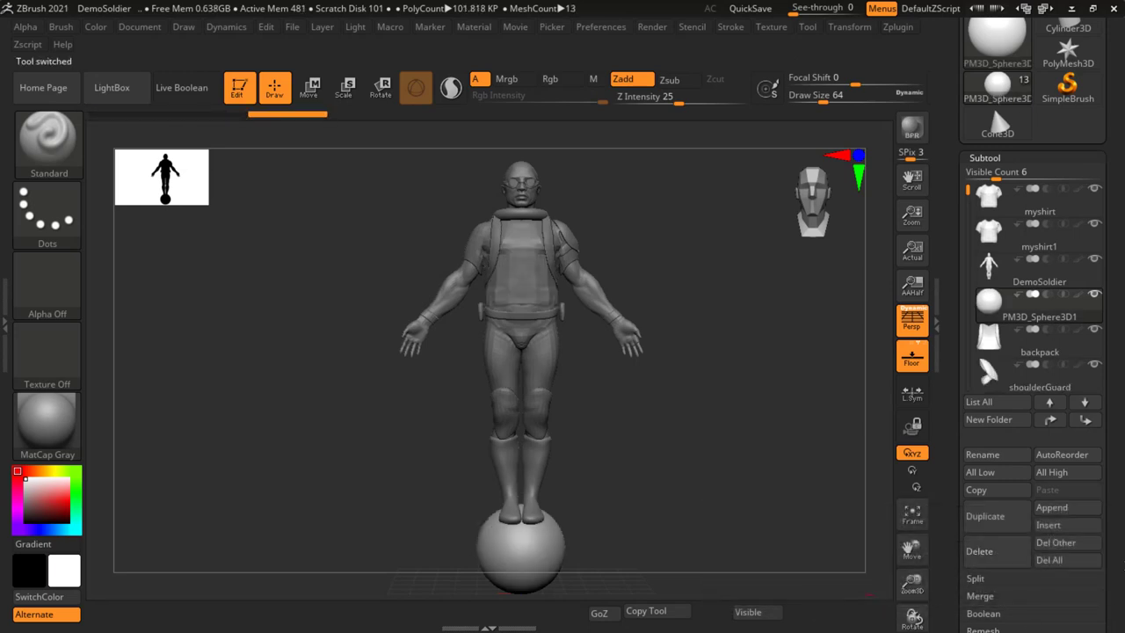
scroll(1117, 413, "down", 3)
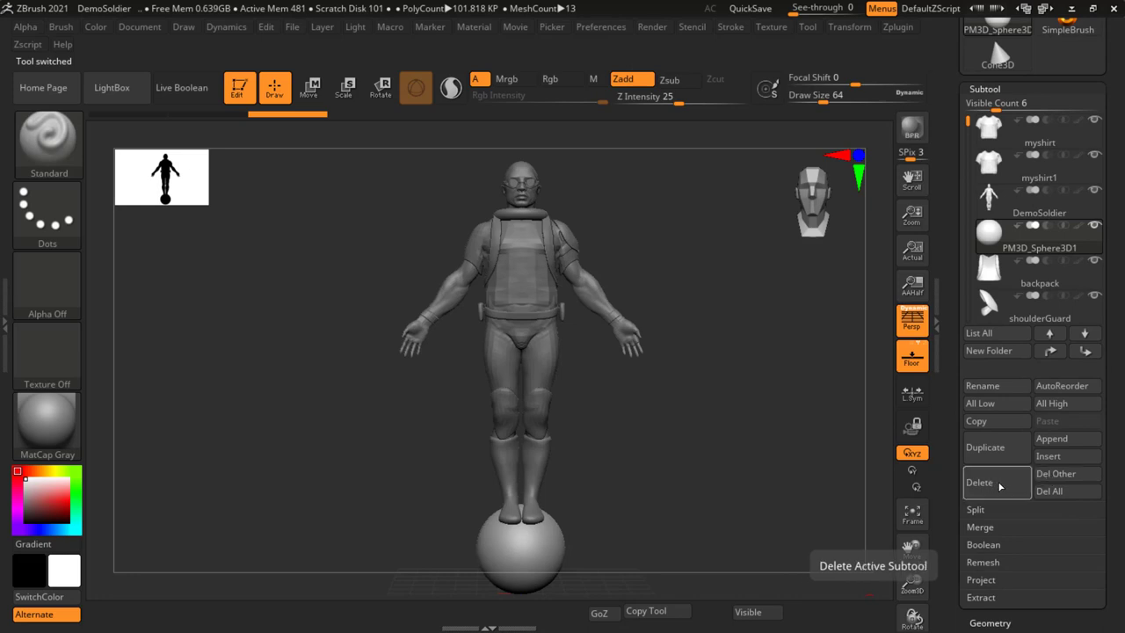
scroll(1020, 283, "up", 2)
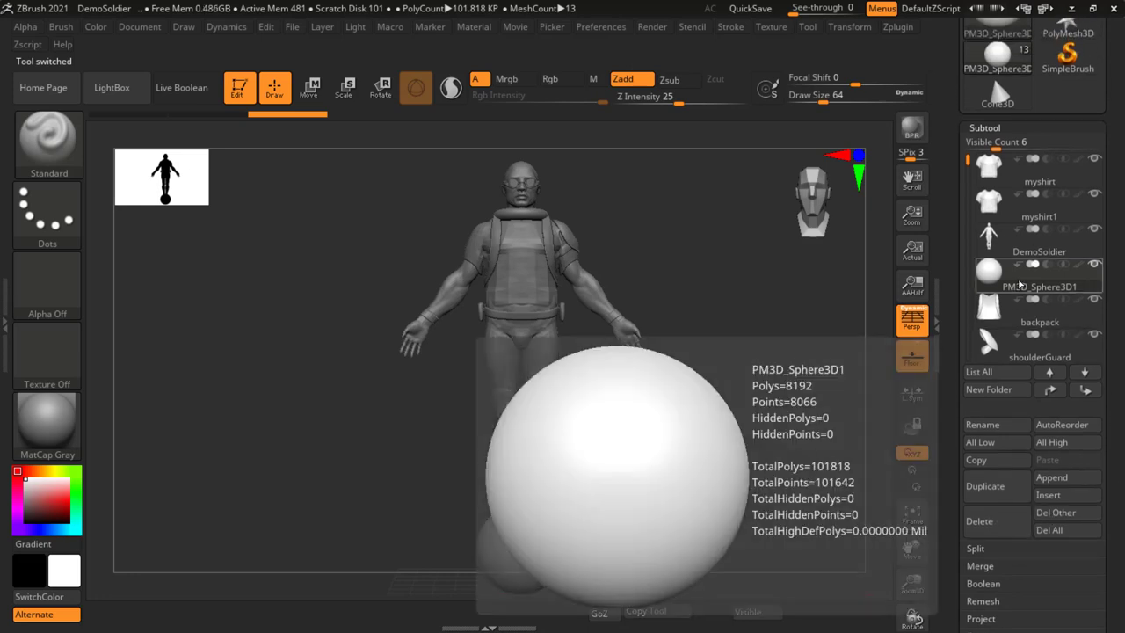
scroll(1117, 479, "down", 1)
scroll(1118, 479, "down", 1)
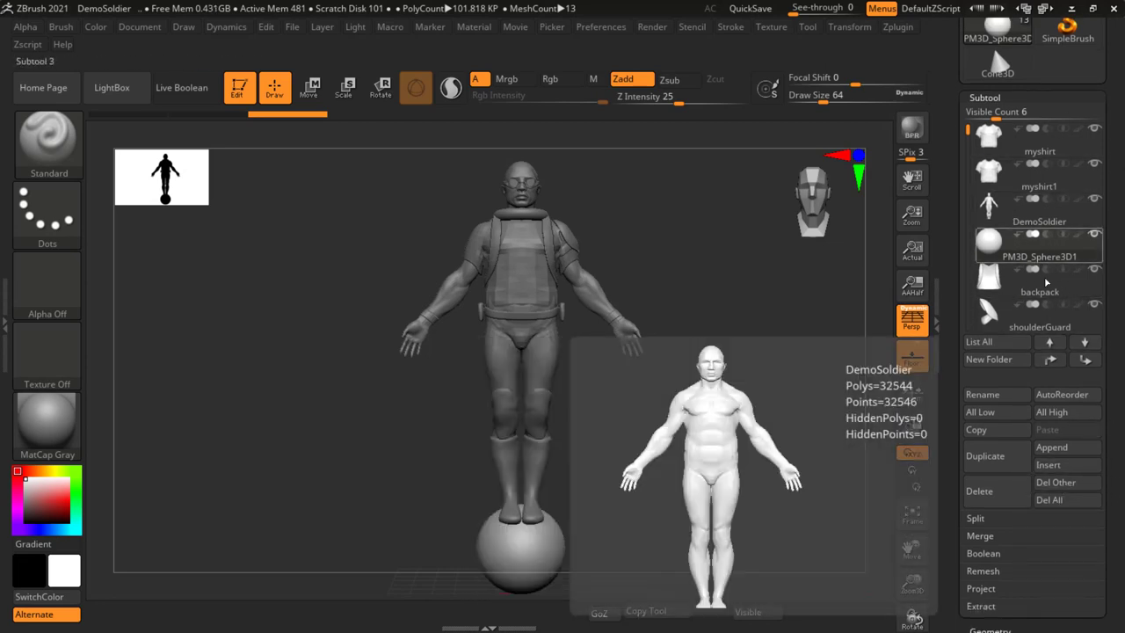
Step: Delete all subtools except PM3D_Sphere3D1 with Del Other, then frame the remaining sphere
left_click(1056, 485)
left_click(862, 518)
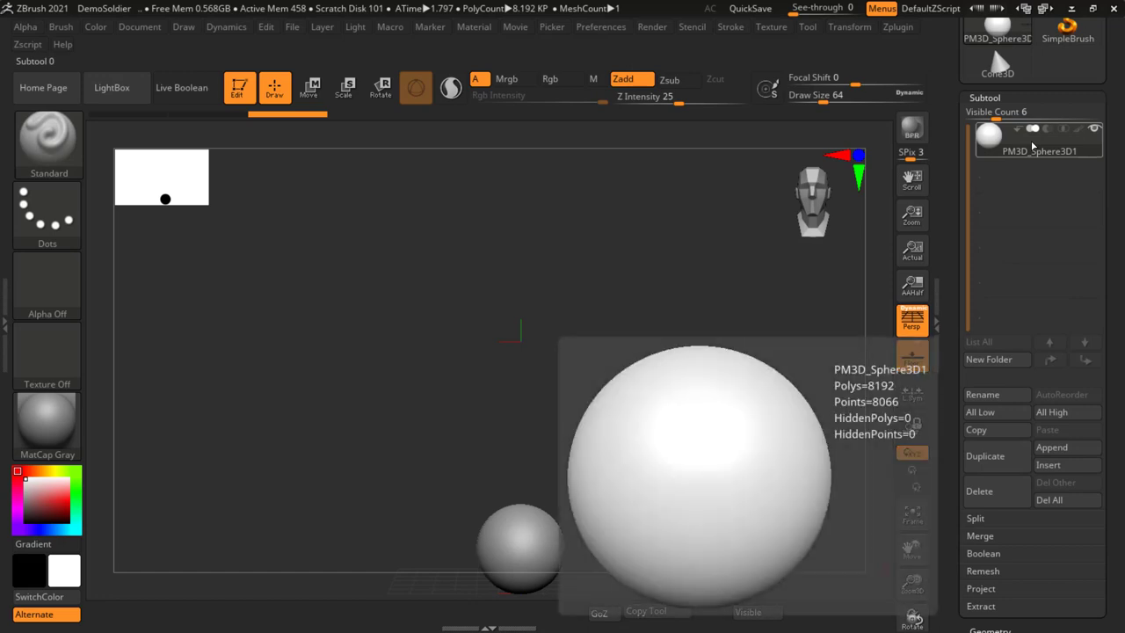
key("ctrl")
key("f")
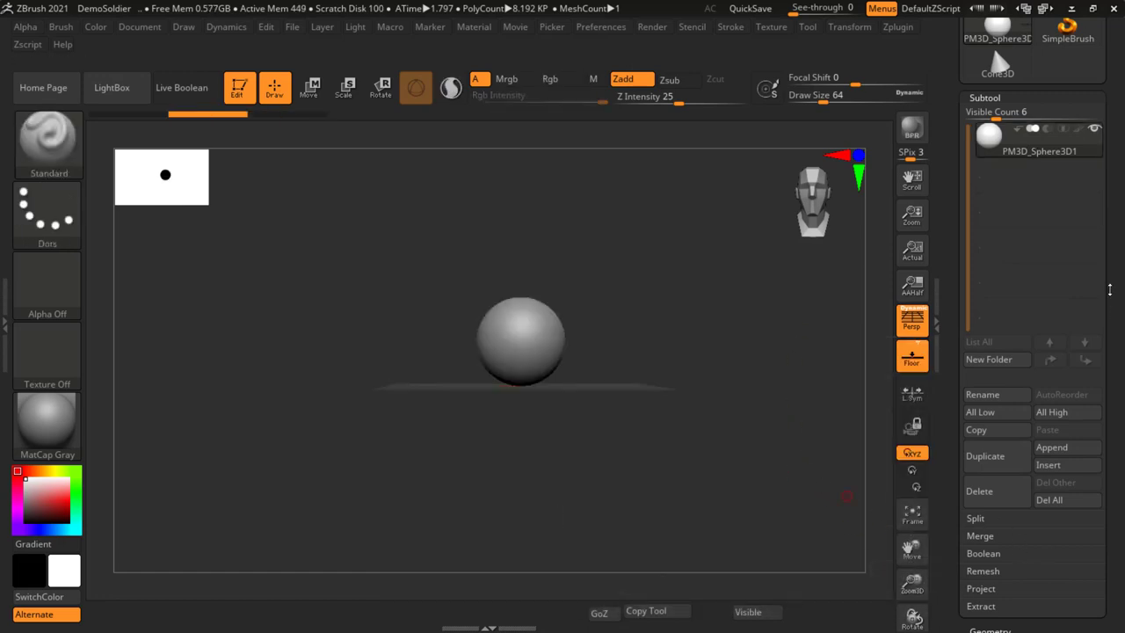
left_click_drag(1116, 255, 1117, 342)
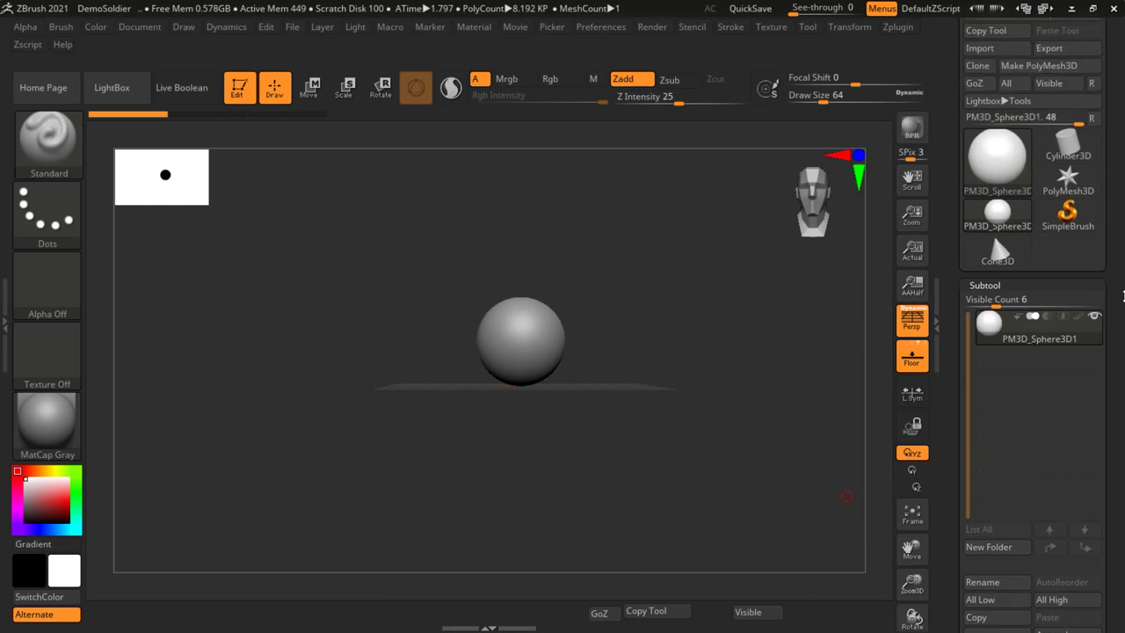
left_click_drag(1119, 263, 1119, 305)
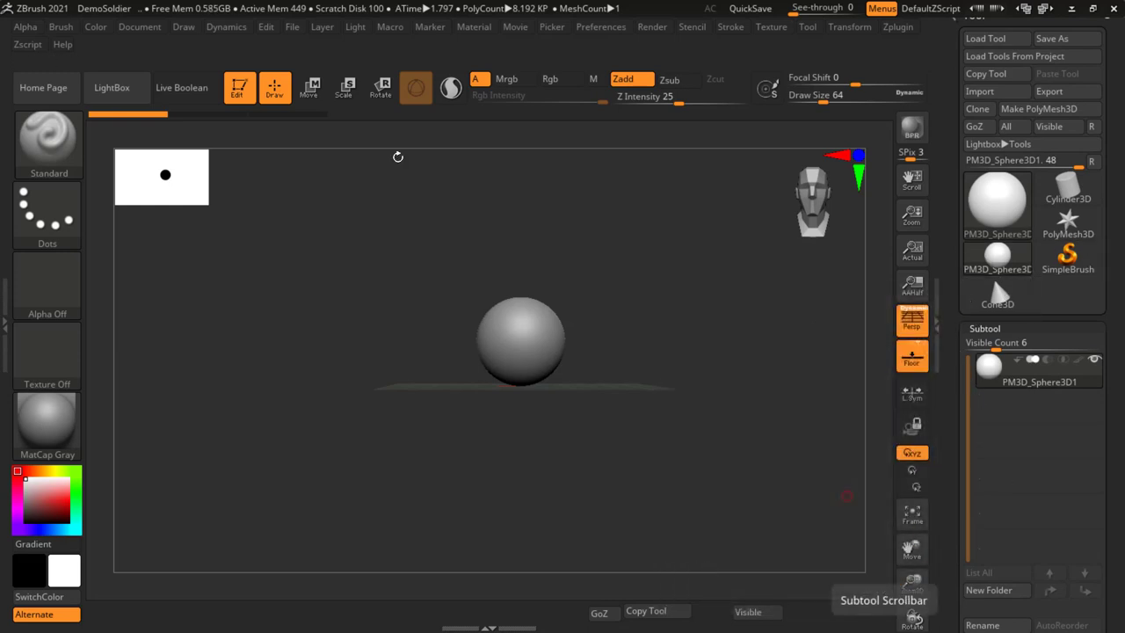
Step: Open DemoSoldier.ZPR from LightBox without saving, bringing back the 10-mesh soldier
left_click(111, 87)
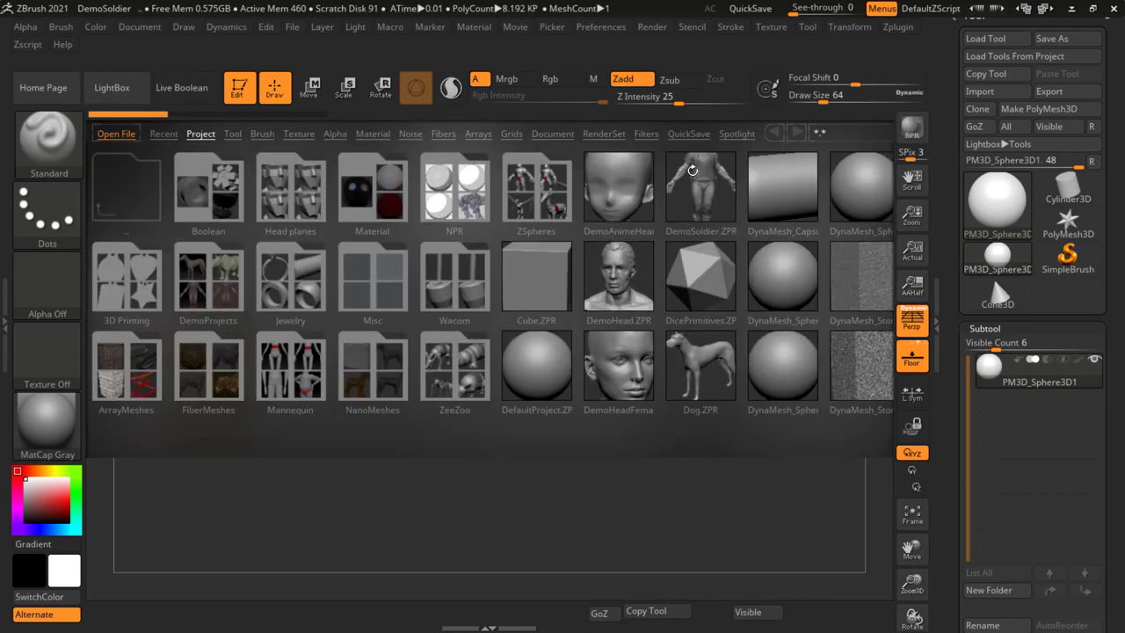
double_click(693, 170)
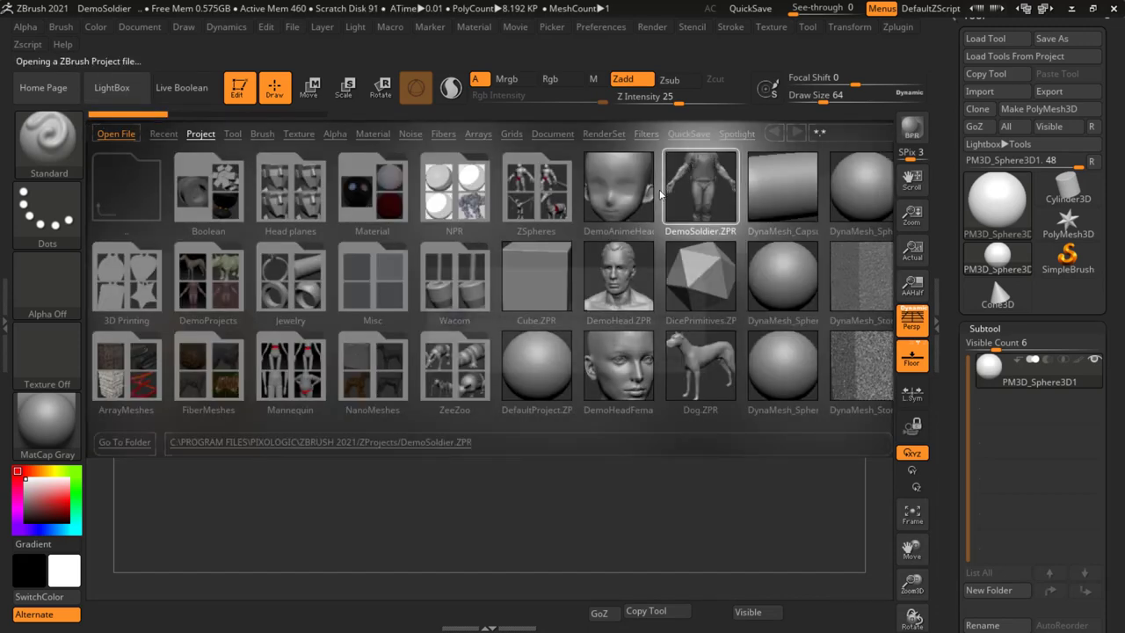
left_click(616, 361)
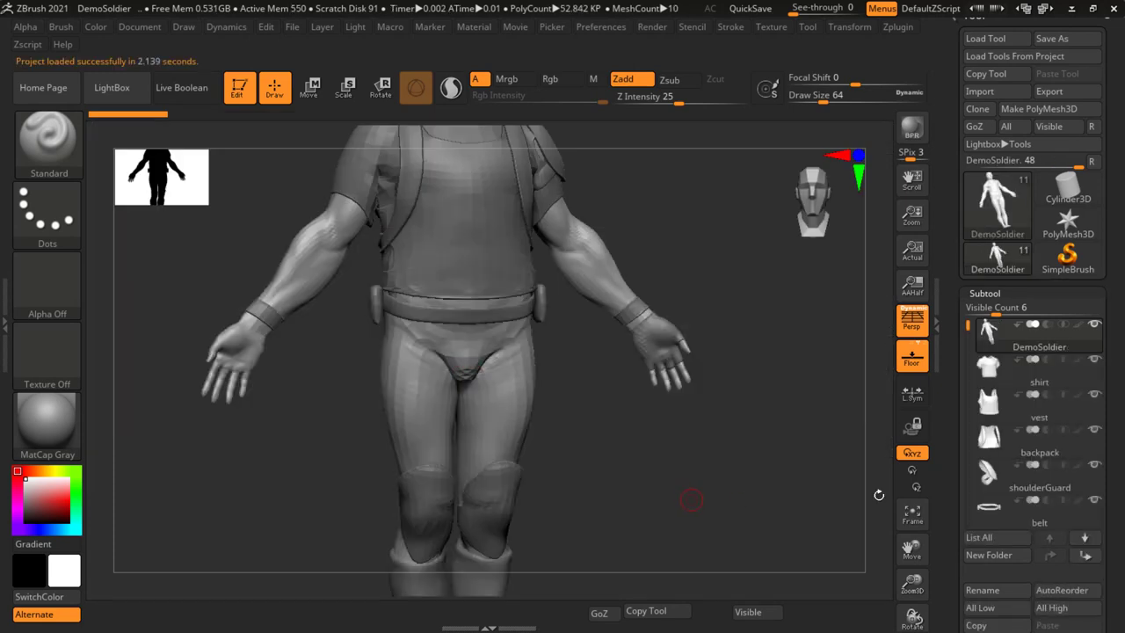
scroll(1120, 425, "down", 5)
scroll(1118, 386, "down", 3)
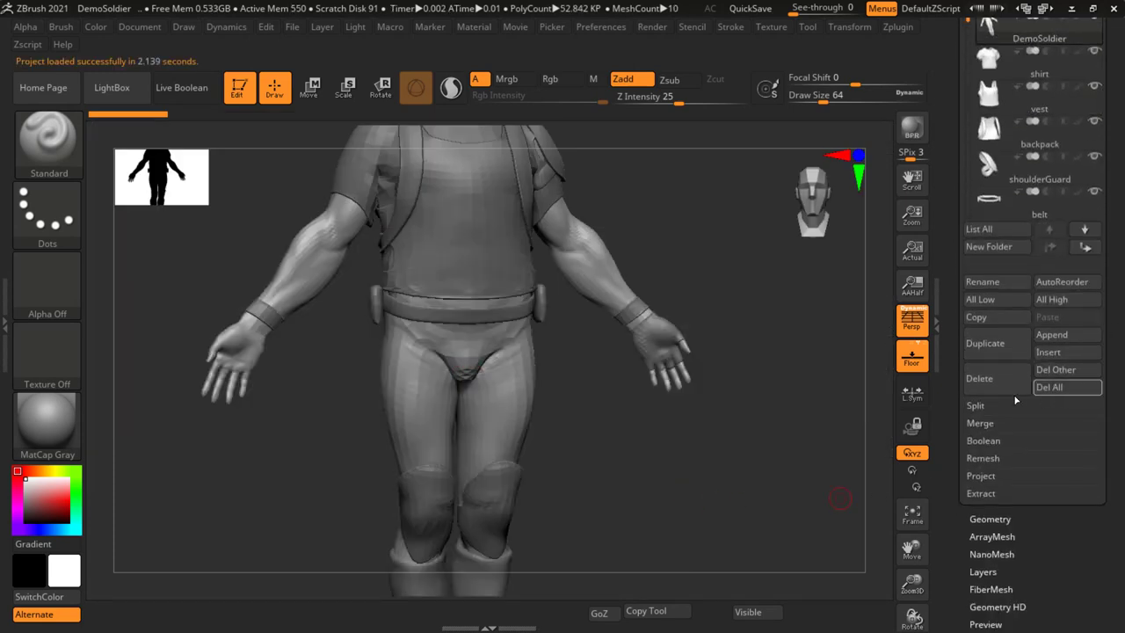
Step: Remove every subtool with Del All, leaving only the 24-polygon PolyMesh3D star
left_click(1063, 392)
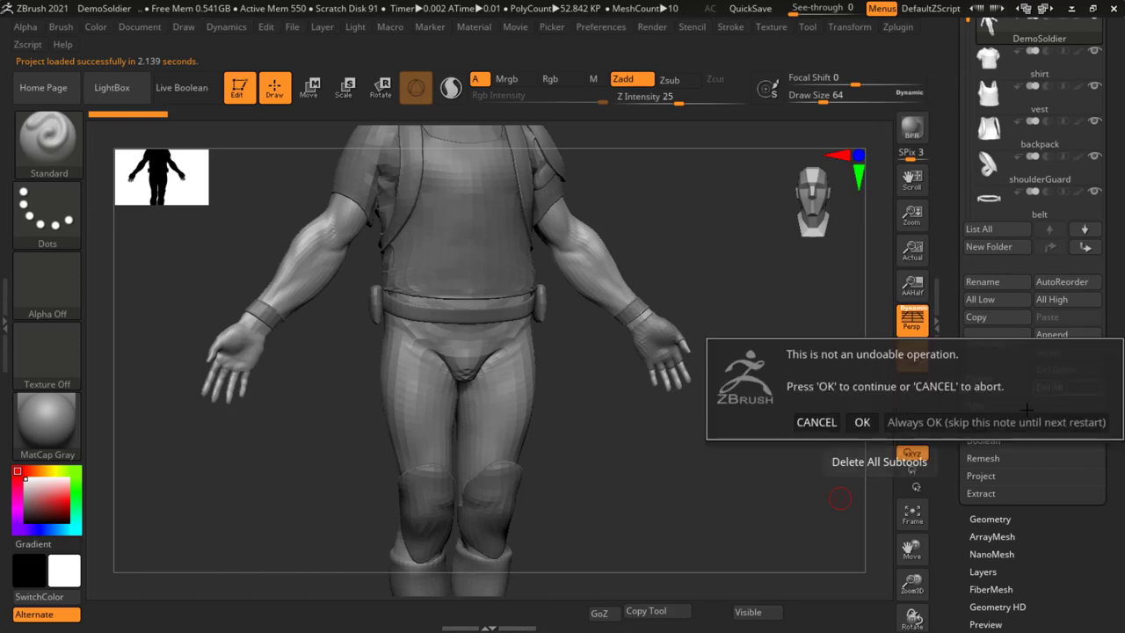
left_click(861, 422)
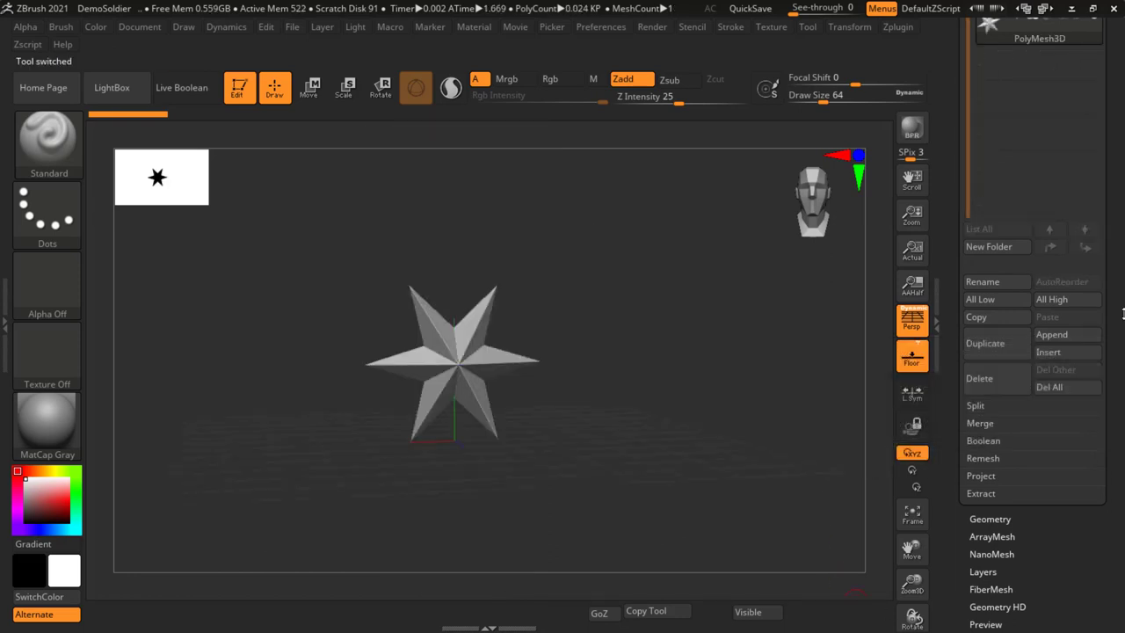
scroll(1123, 320, "up", 5)
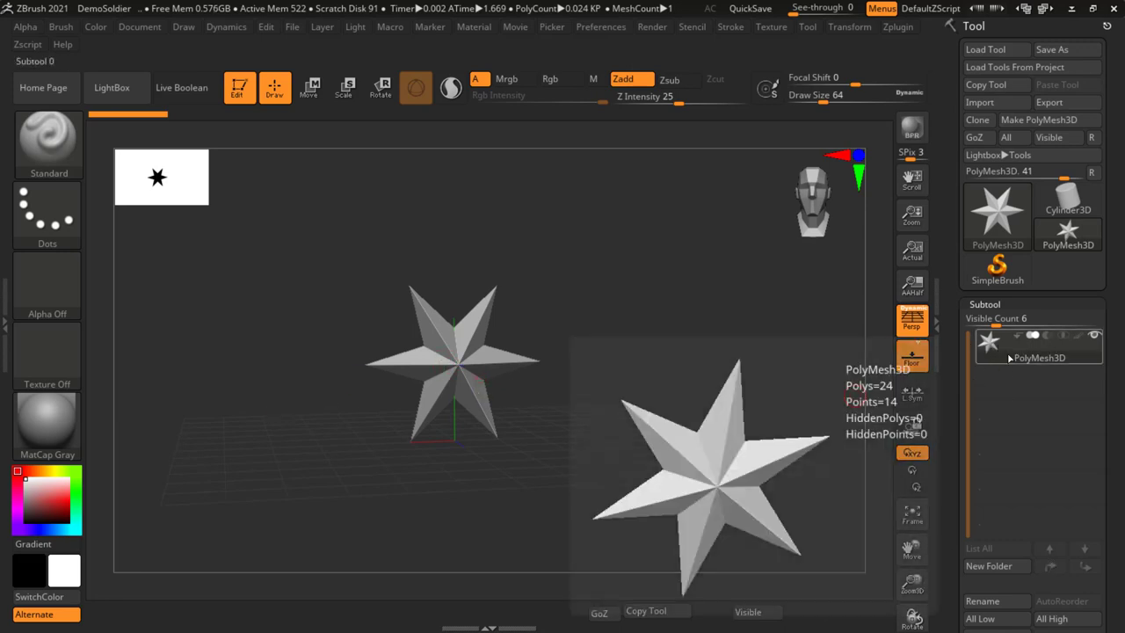
mouse_move(1028, 346)
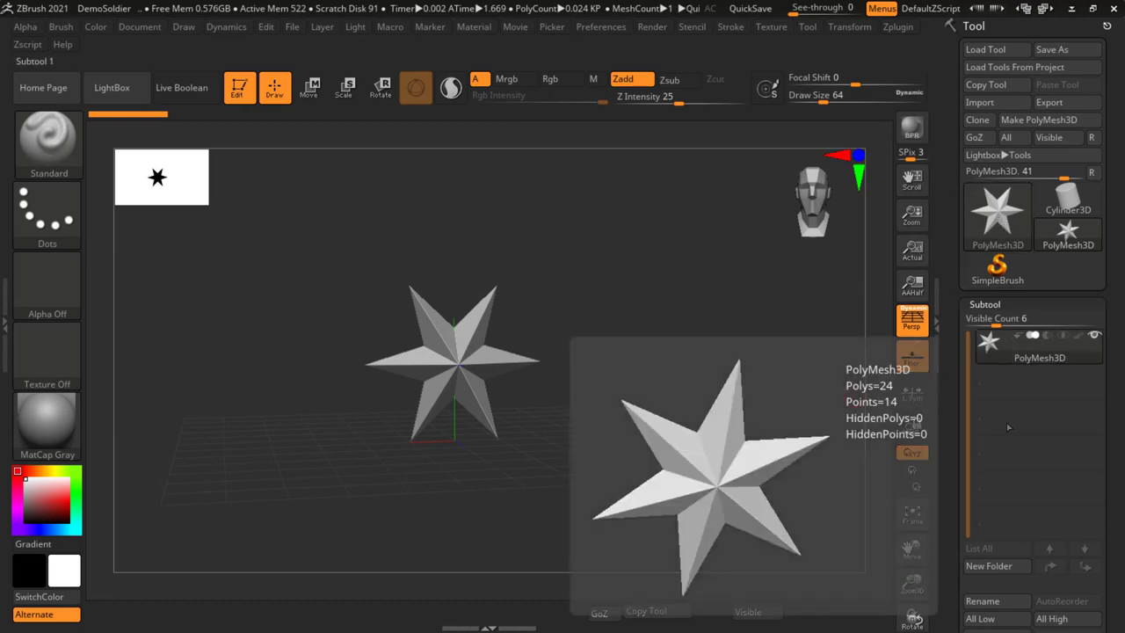
scroll(1035, 393, "down", 2)
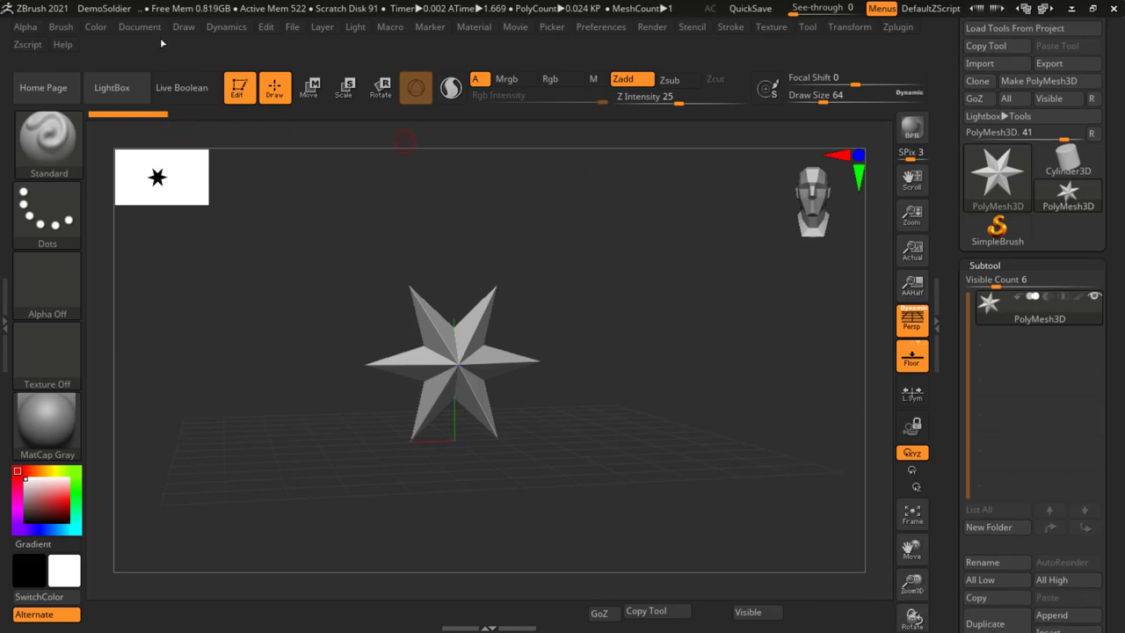
Step: Load DemoSoldier.ZPR again from LightBox, discarding the current unsaved changes
left_click(112, 87)
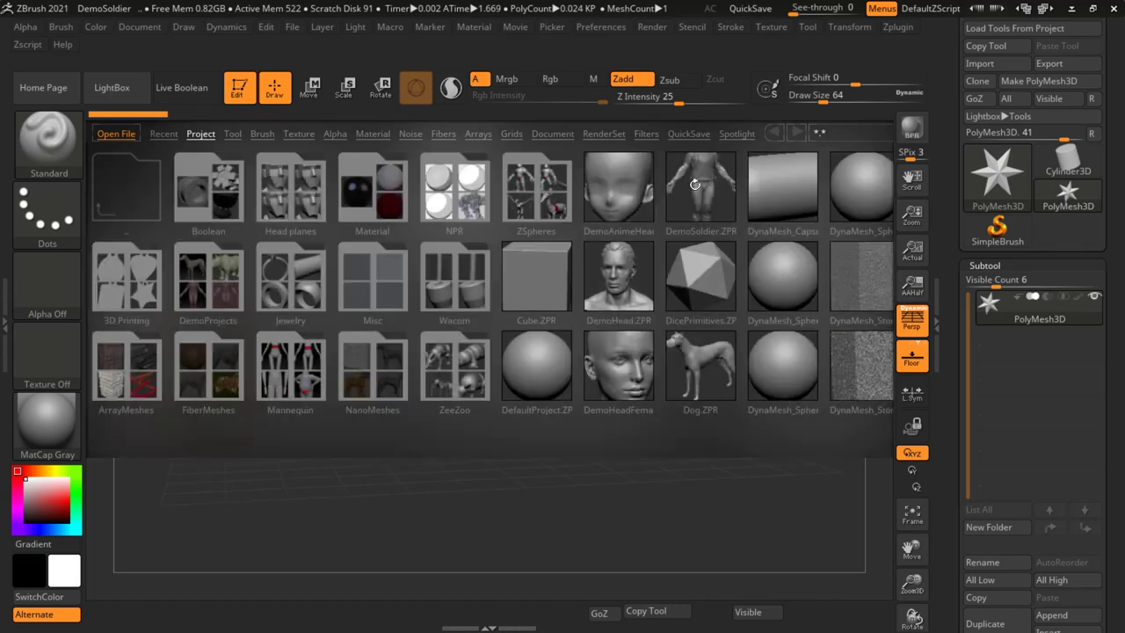
double_click(694, 184)
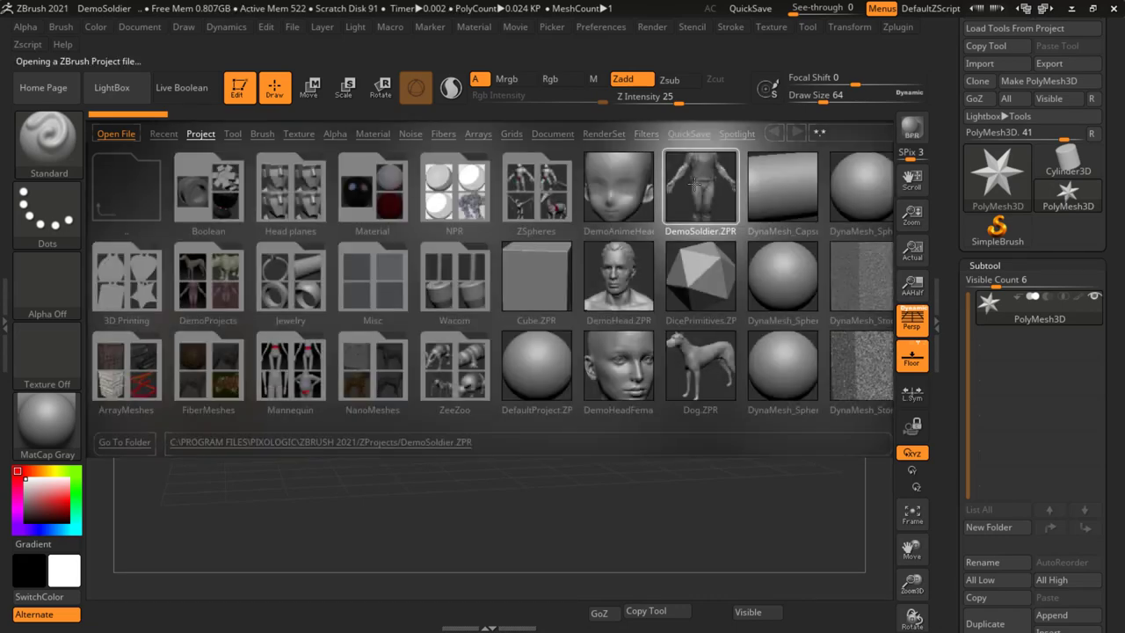
left_click(618, 361)
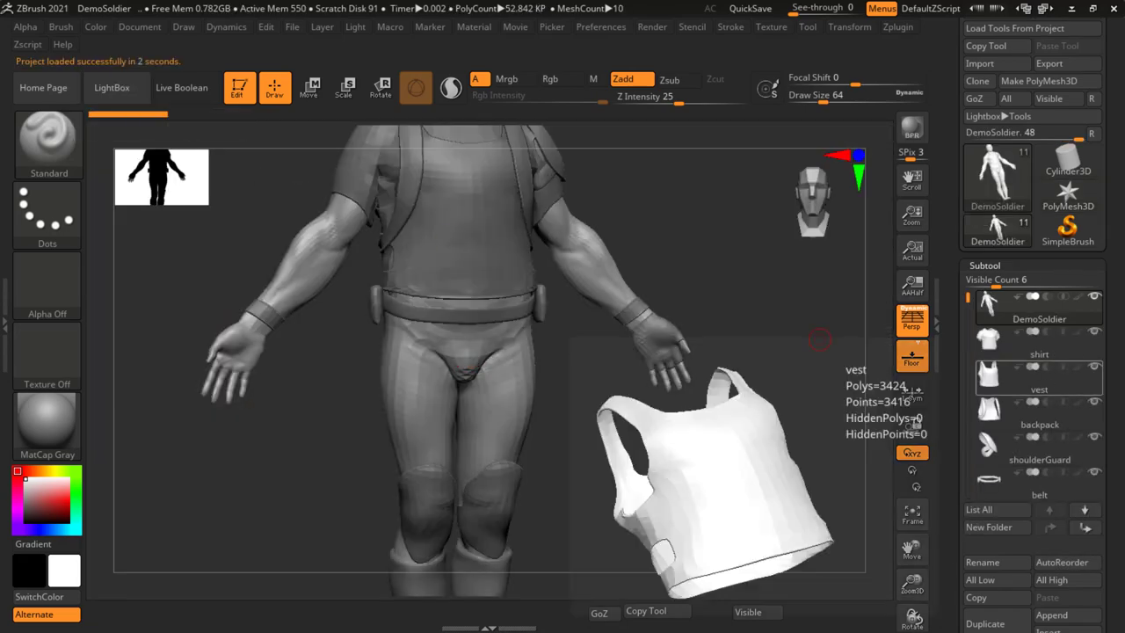
Step: Scroll through the Subtool list to confirm every subtool from DemoSoldier to belt is back
scroll(1113, 341, "down", 2)
scroll(1114, 341, "down", 8)
scroll(1107, 270, "down", 2)
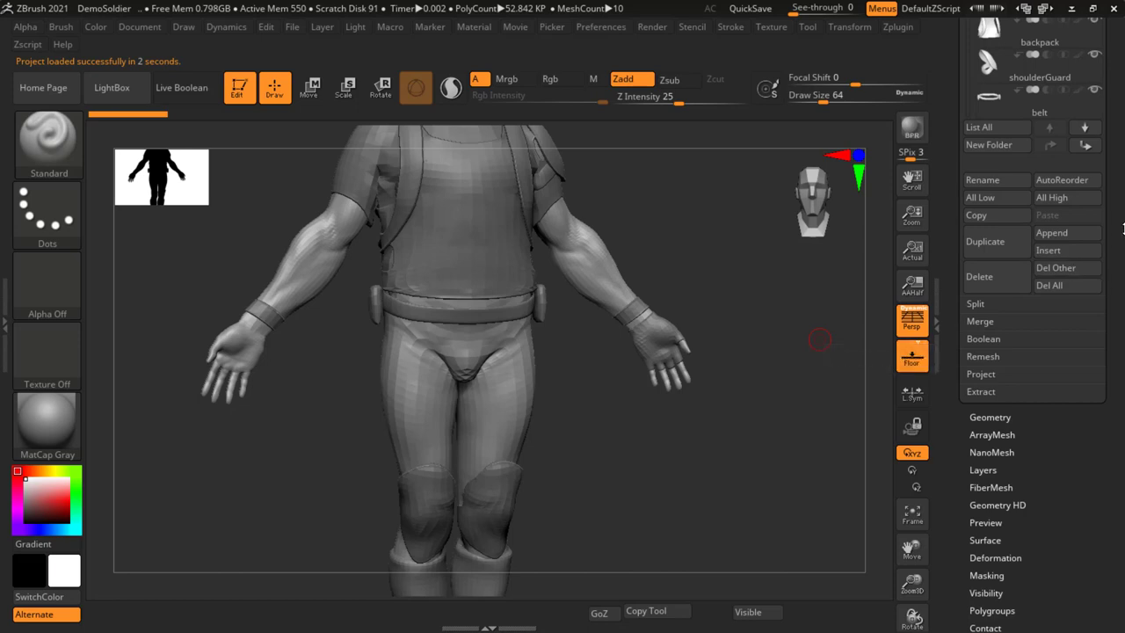
scroll(1122, 301, "up", 4)
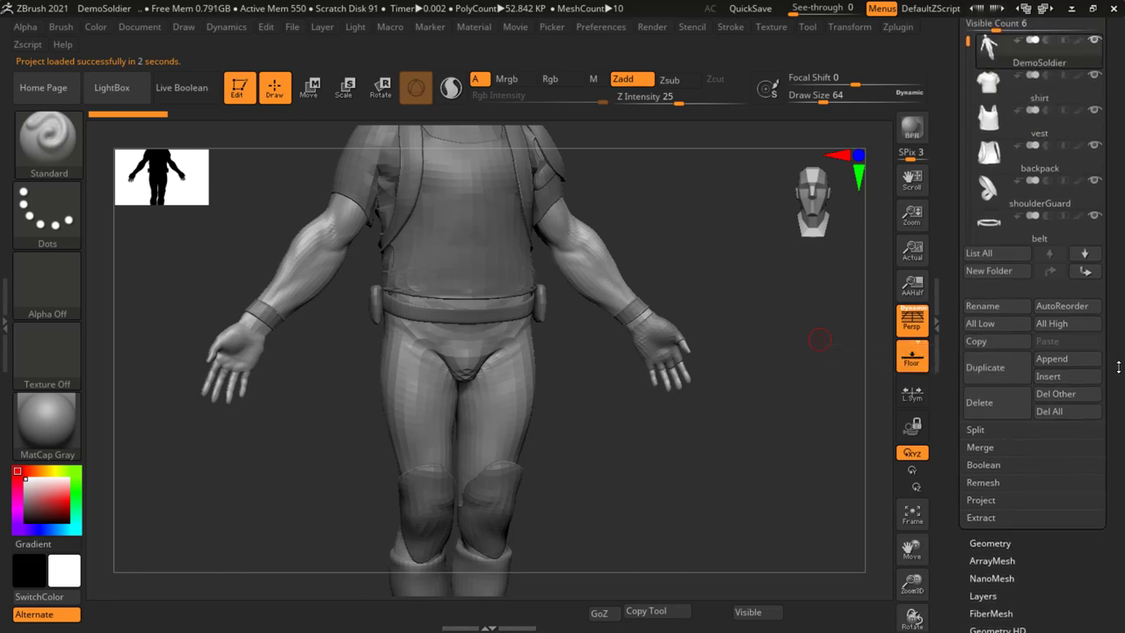
scroll(1119, 271, "up", 3)
scroll(1119, 271, "up", 3)
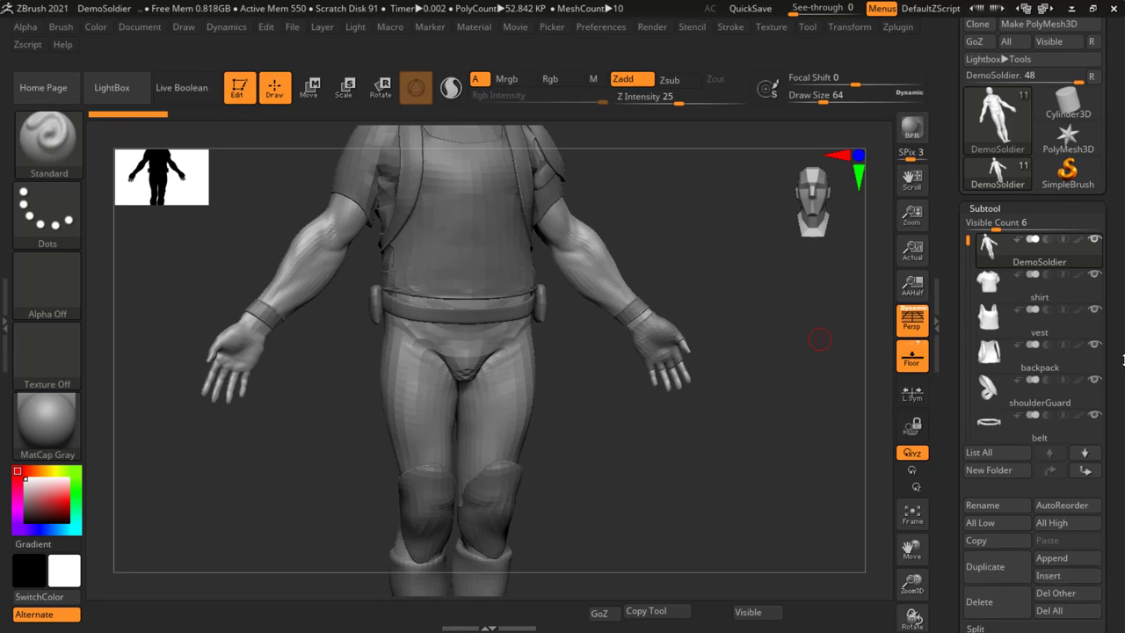
scroll(1122, 358, "down", 1)
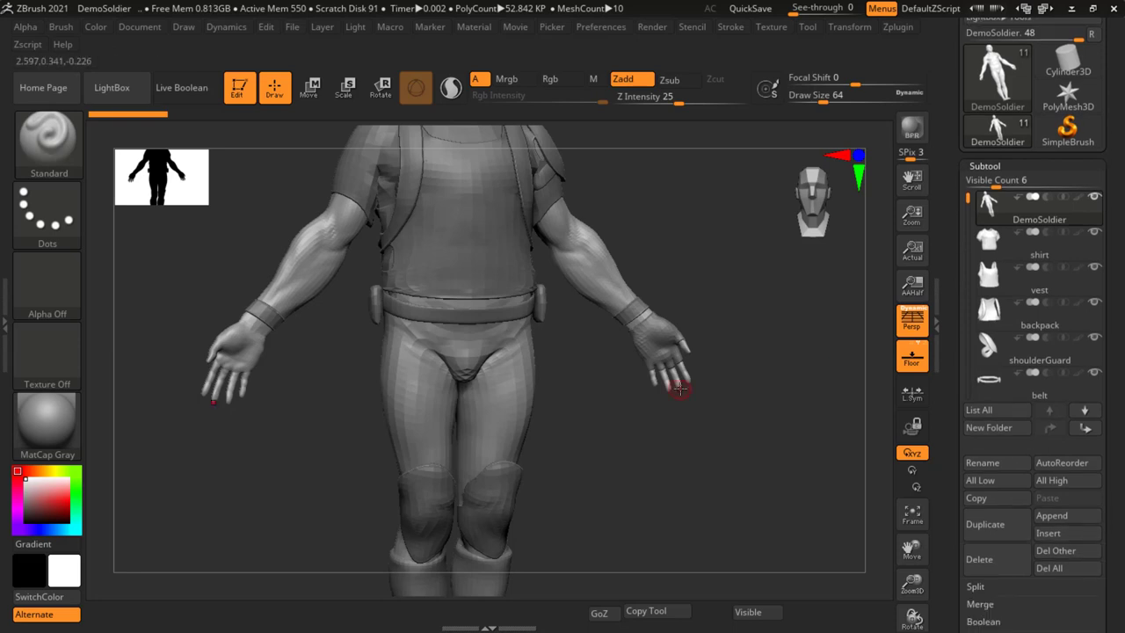